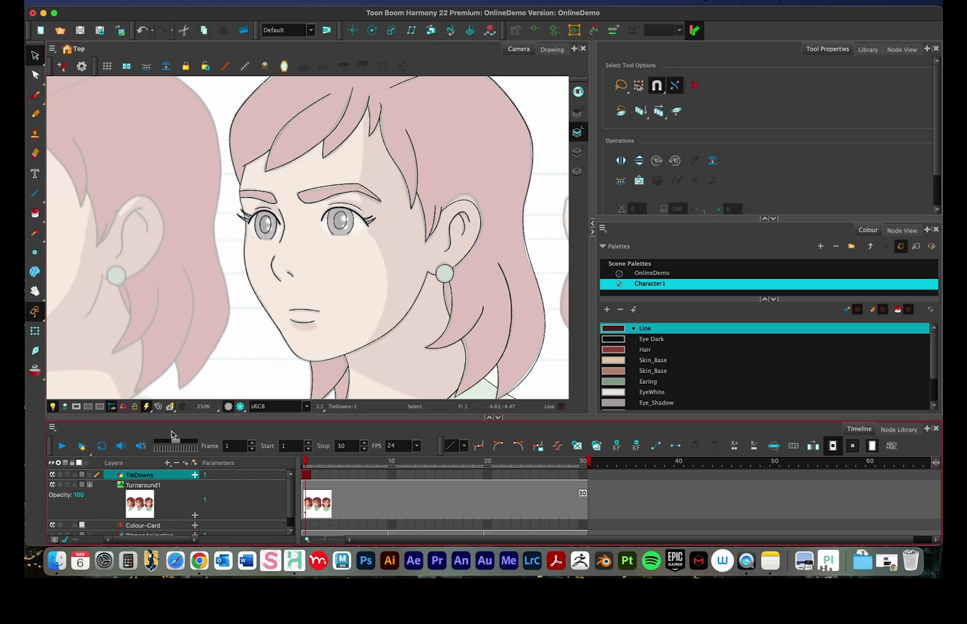
- Toggle the Turnaround1 colour reference off and on, then select the Turnaround1 layer
{"action": "left_click", "coordinate": [51, 486]}
{"action": "left_click", "coordinate": [52, 487]}
{"action": "left_click", "coordinate": [132, 490]}
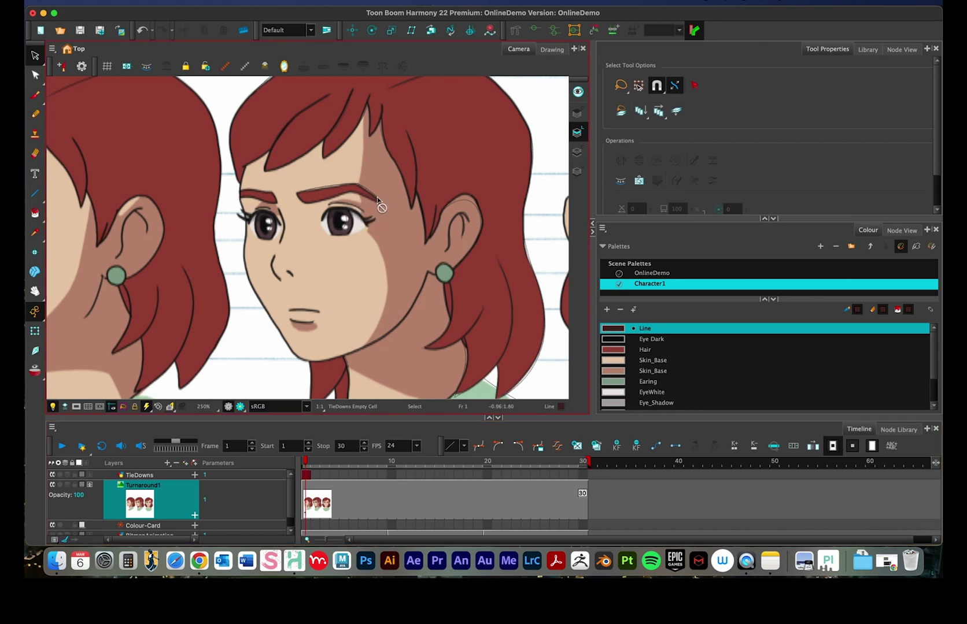
- Zoom in and centre the view on the character's eyes, then zoom back out
{"action": "key", "text": "2"}
{"action": "key", "text": "2"}
{"action": "key", "text": "2"}
{"action": "key", "text": "2"}
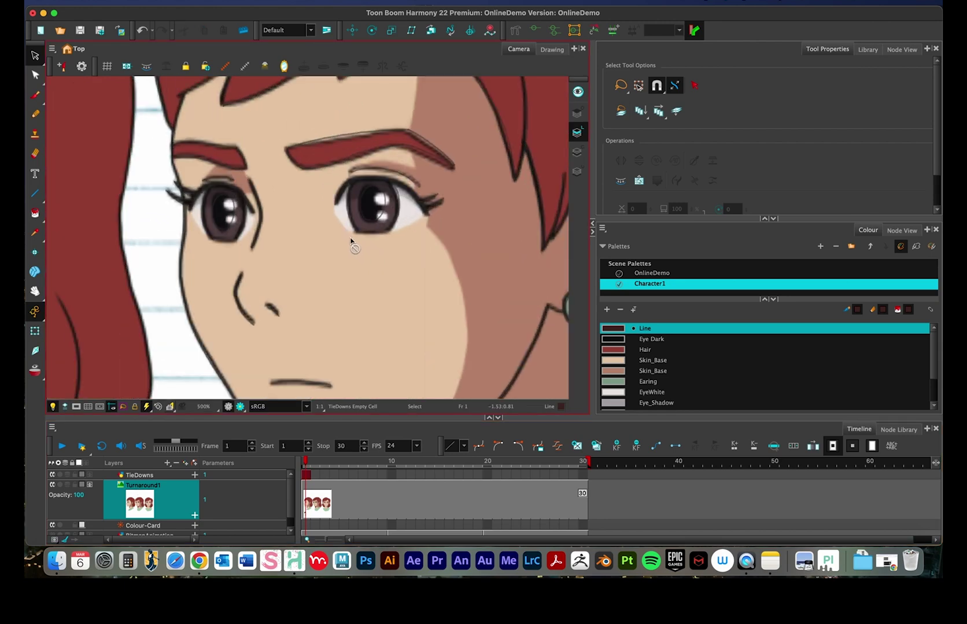
{"action": "left_click_drag", "start_coordinate": [253, 220], "coordinate": [286, 219]}
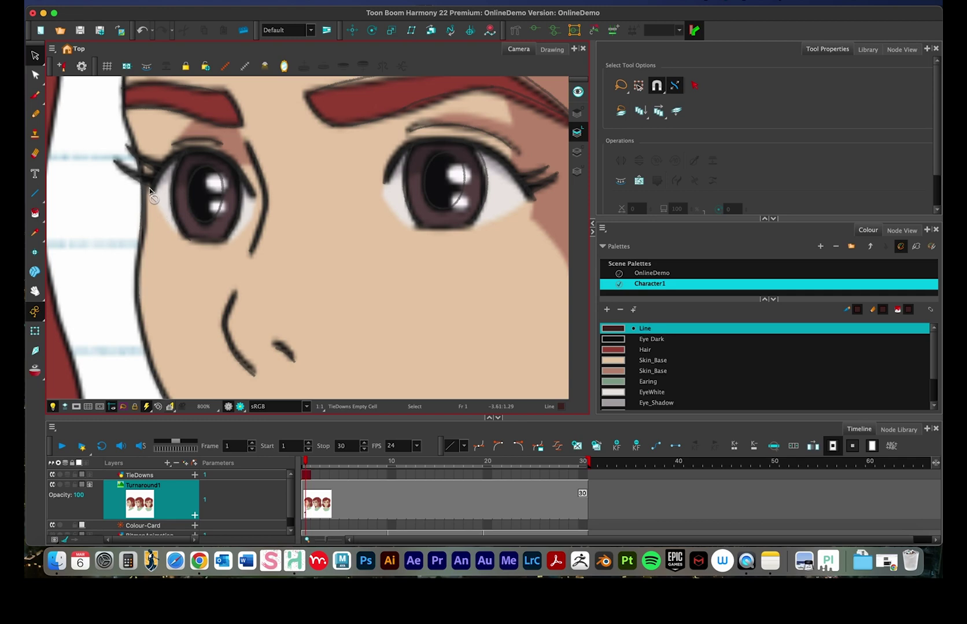
{"action": "scroll", "coordinate": [361, 307], "scroll_direction": "down", "scroll_amount": 5}
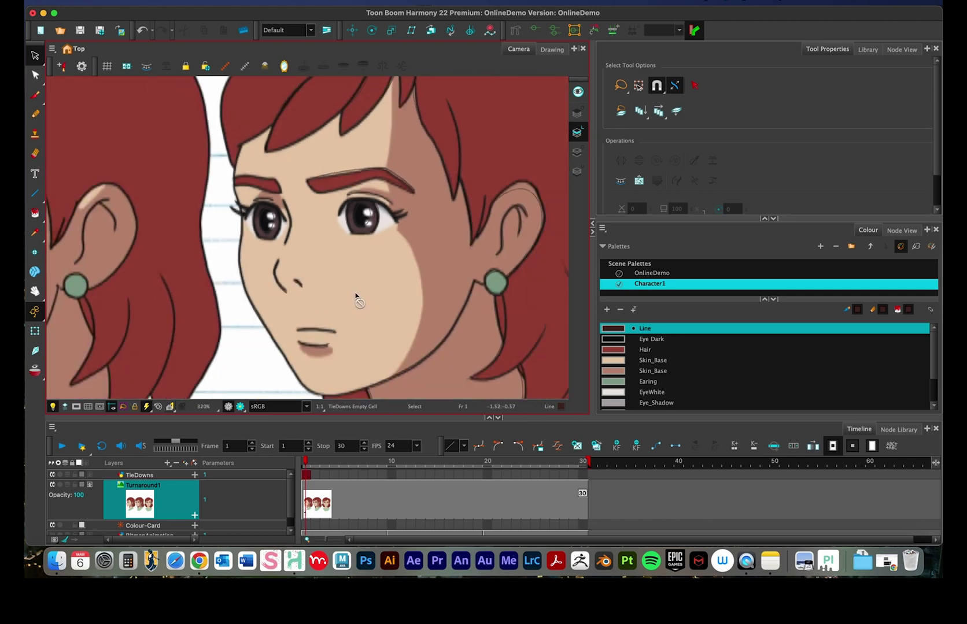
{"action": "scroll", "coordinate": [395, 285], "scroll_direction": "down", "scroll_amount": 2}
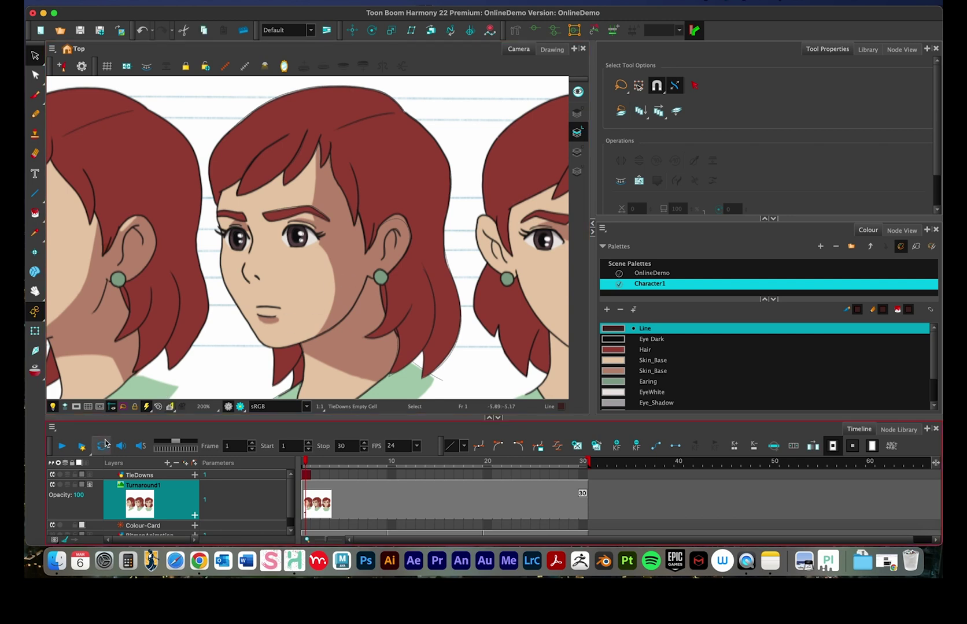
- Hide Turnaround1 and make the TieDowns layer's Line Art the current editing layer
{"action": "left_click", "coordinate": [52, 486]}
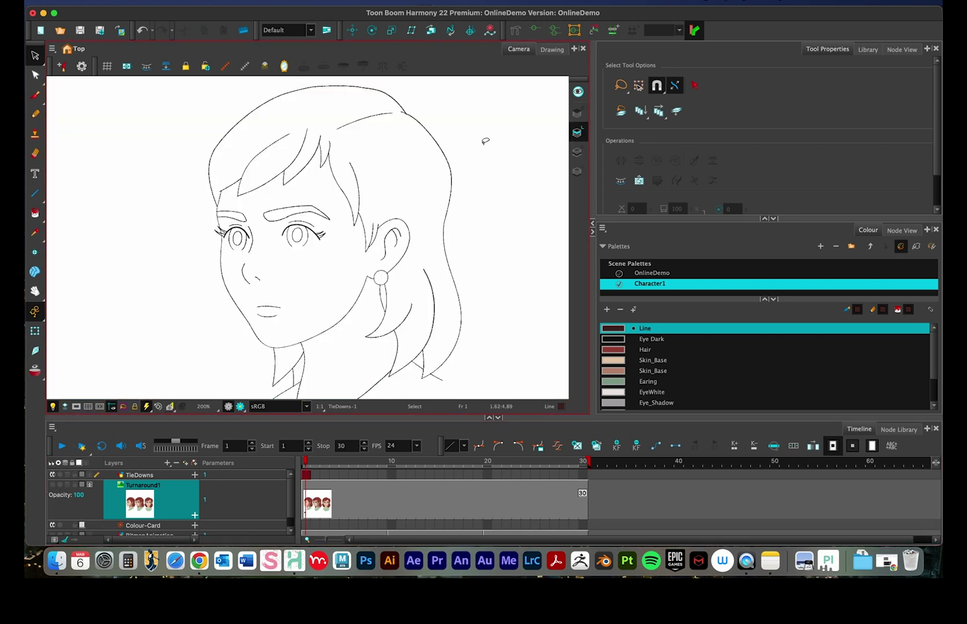
{"action": "left_click", "coordinate": [139, 475]}
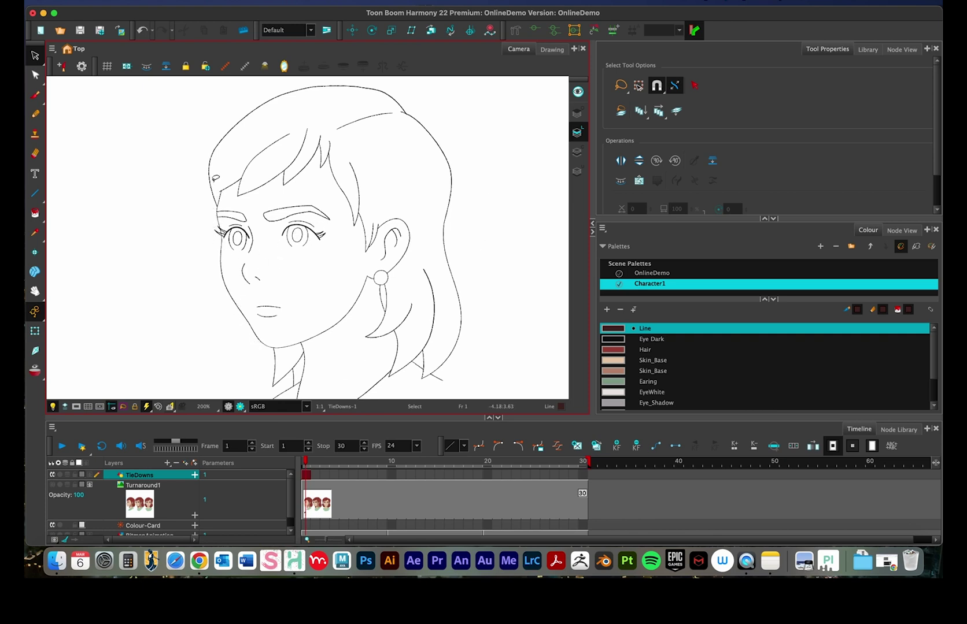
{"action": "left_click", "coordinate": [578, 138]}
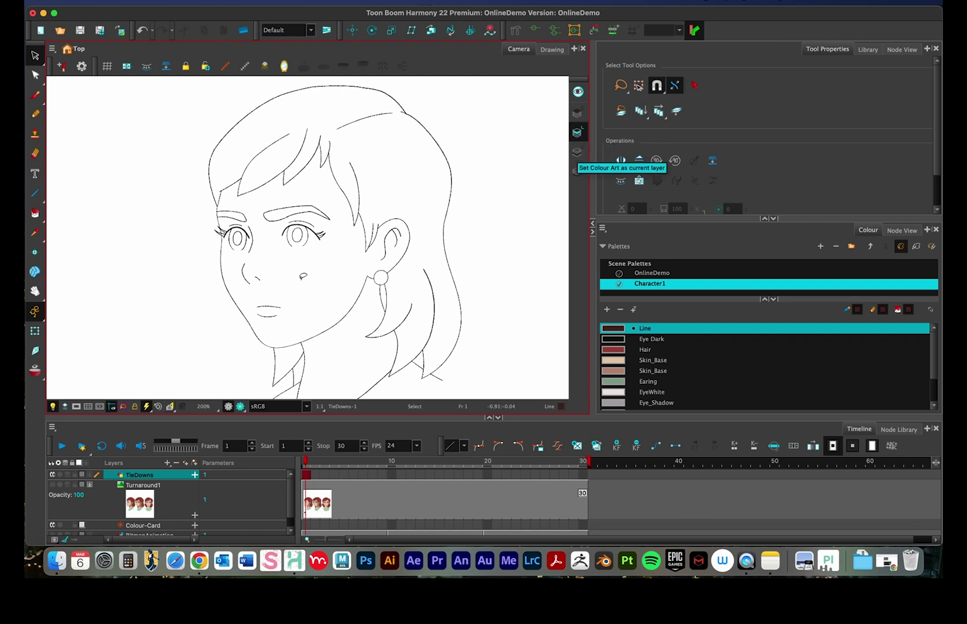
- Show Turnaround1 behind the line art, comparing it on and off while framing the front-facing head
{"action": "left_click", "coordinate": [52, 486]}
{"action": "left_click", "coordinate": [52, 486]}
{"action": "left_click", "coordinate": [52, 486]}
{"action": "left_click_drag", "start_coordinate": [228, 276], "coordinate": [370, 255]}
{"action": "left_click", "coordinate": [52, 486]}
{"action": "left_click", "coordinate": [52, 486]}
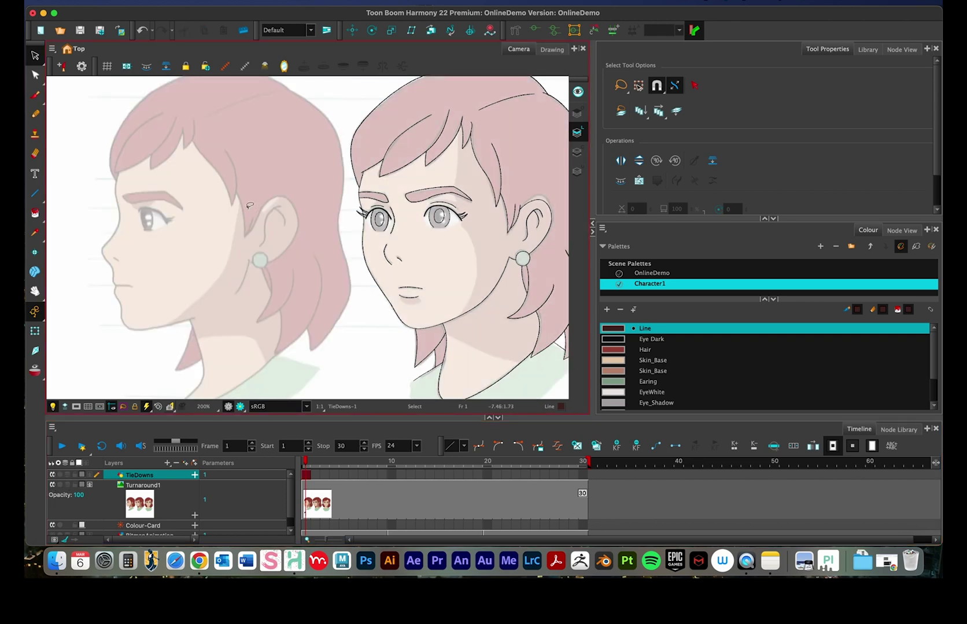
- Compare the Turnaround1 colour reference against the TieDowns line art by toggling their visibility
{"action": "left_click", "coordinate": [152, 486]}
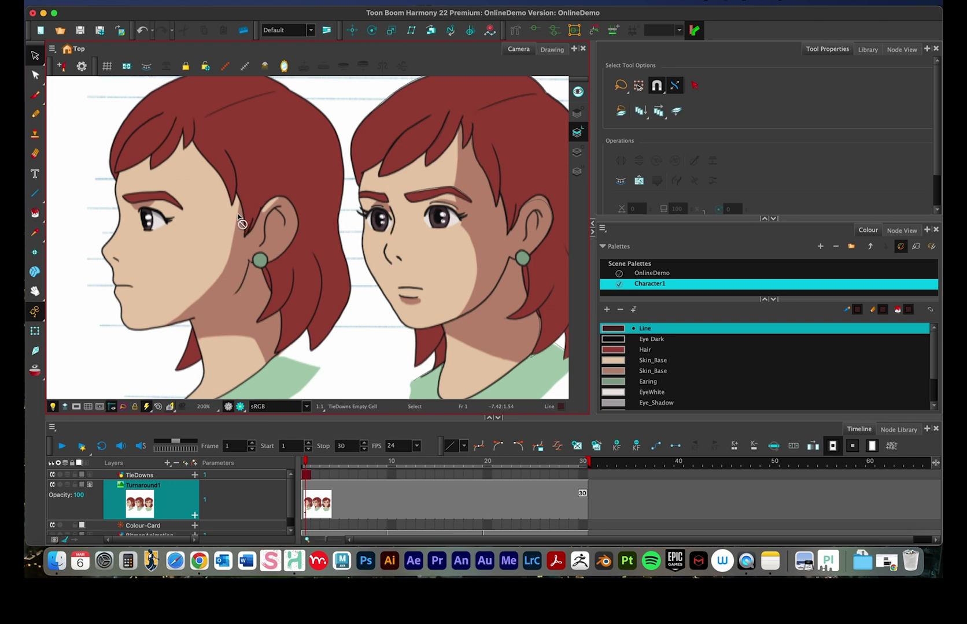
{"action": "left_click", "coordinate": [576, 133]}
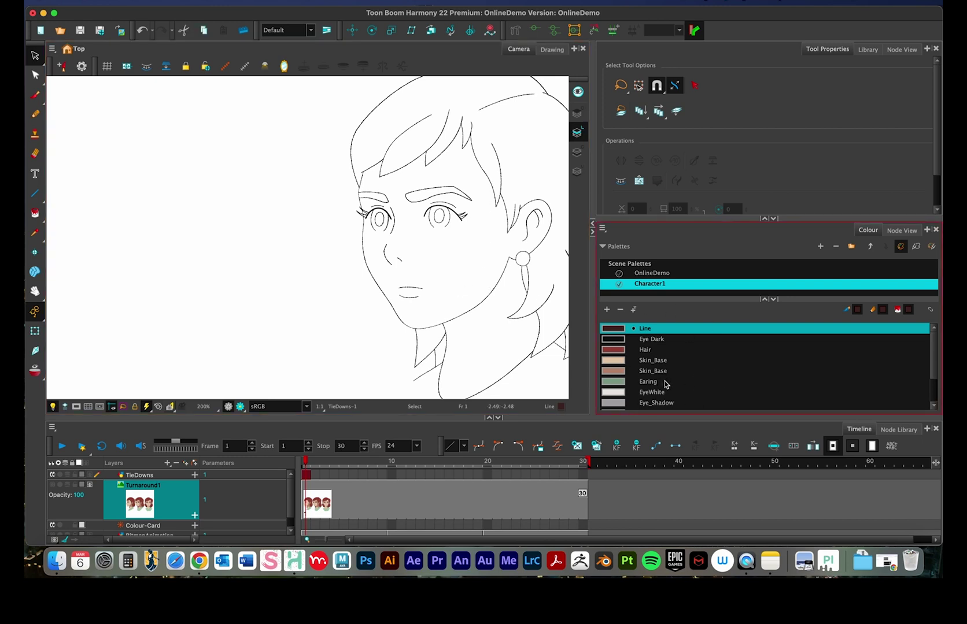
{"action": "left_click", "coordinate": [53, 485]}
{"action": "left_click", "coordinate": [53, 475]}
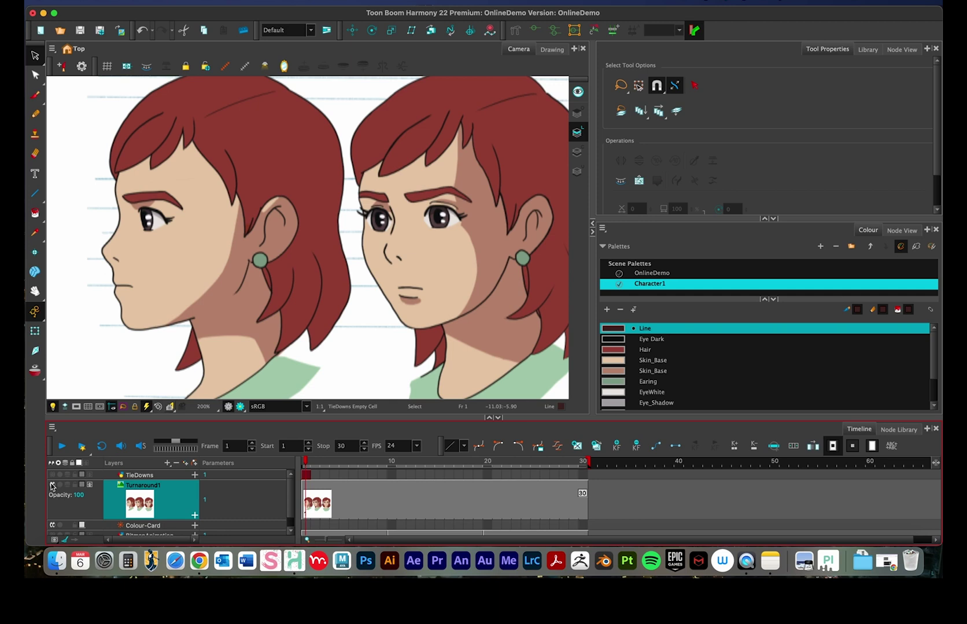
- Hide Turnaround1, show TieDowns, and pan and zoom out to 160% to frame the whole head
{"action": "left_click", "coordinate": [52, 486]}
{"action": "left_click", "coordinate": [52, 474]}
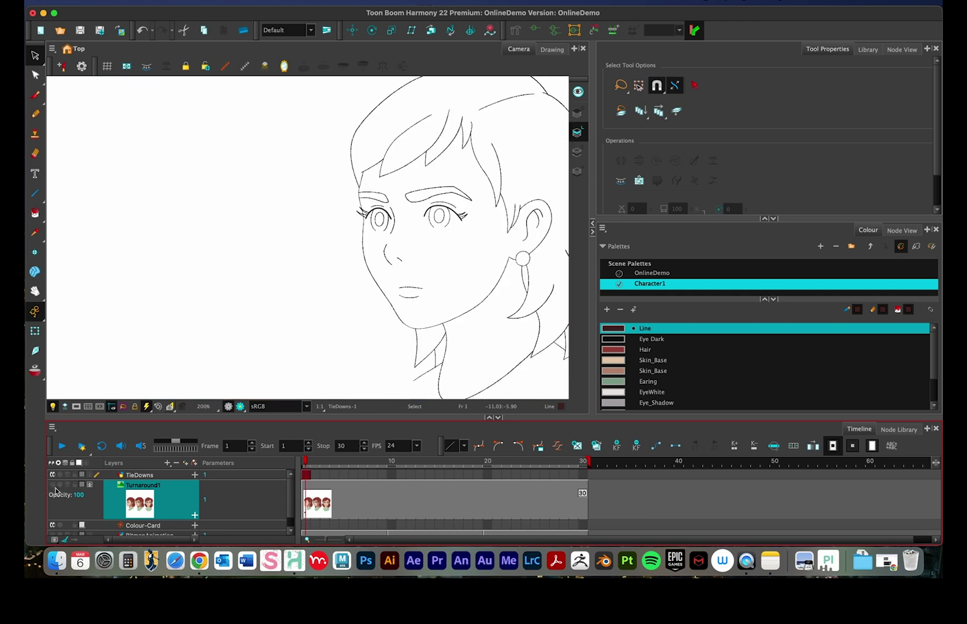
{"action": "key", "text": "space"}
{"action": "mouse_move", "coordinate": [410, 263]}
{"action": "left_mouse_down"}
{"action": "mouse_move", "coordinate": [271, 271]}
{"action": "mouse_move", "coordinate": [334, 255]}
{"action": "left_mouse_up"}
{"action": "key", "text": "1"}
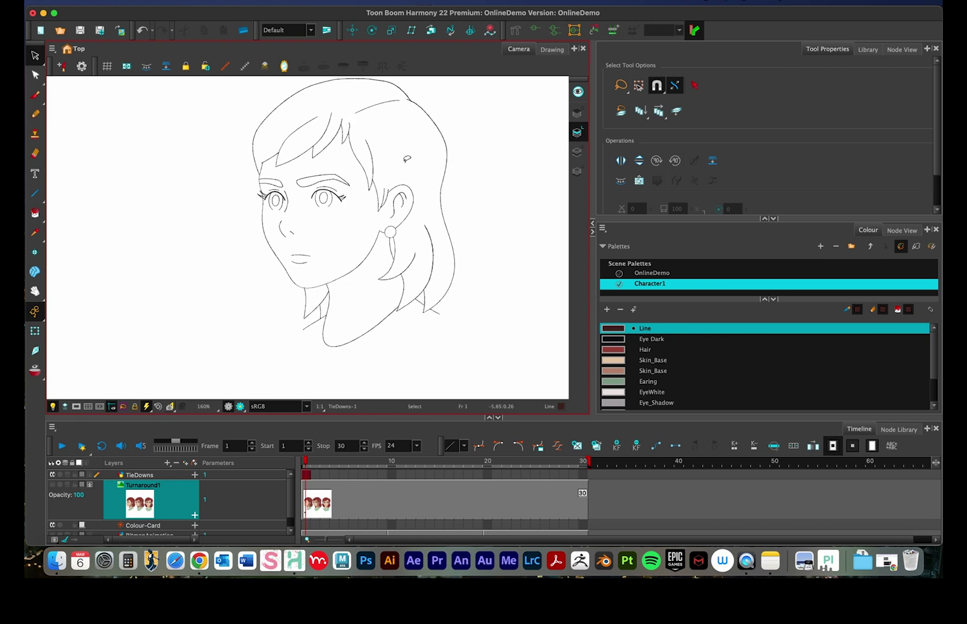
- Choose the plain Select tool from the selection tool flyout
{"action": "left_click_drag", "start_coordinate": [365, 198], "coordinate": [356, 211]}
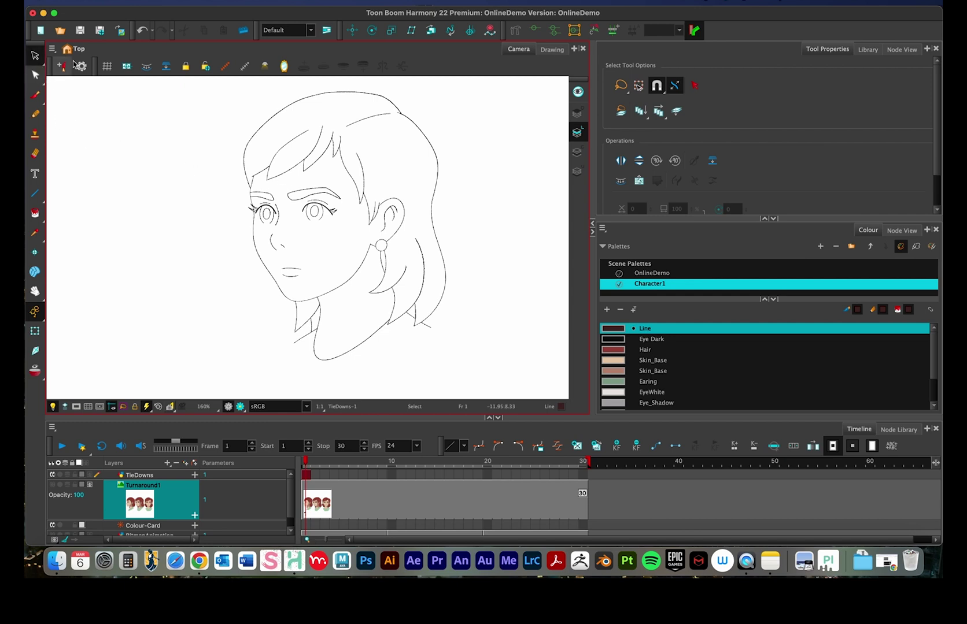
{"action": "left_click_drag", "start_coordinate": [35, 55], "coordinate": [62, 55]}
{"action": "mouse_move", "coordinate": [203, 167]}
{"action": "left_mouse_down"}
{"action": "mouse_move", "coordinate": [231, 111]}
{"action": "mouse_move", "coordinate": [546, 202]}
{"action": "mouse_move", "coordinate": [319, 400]}
{"action": "mouse_move", "coordinate": [240, 96]}
{"action": "left_mouse_up"}
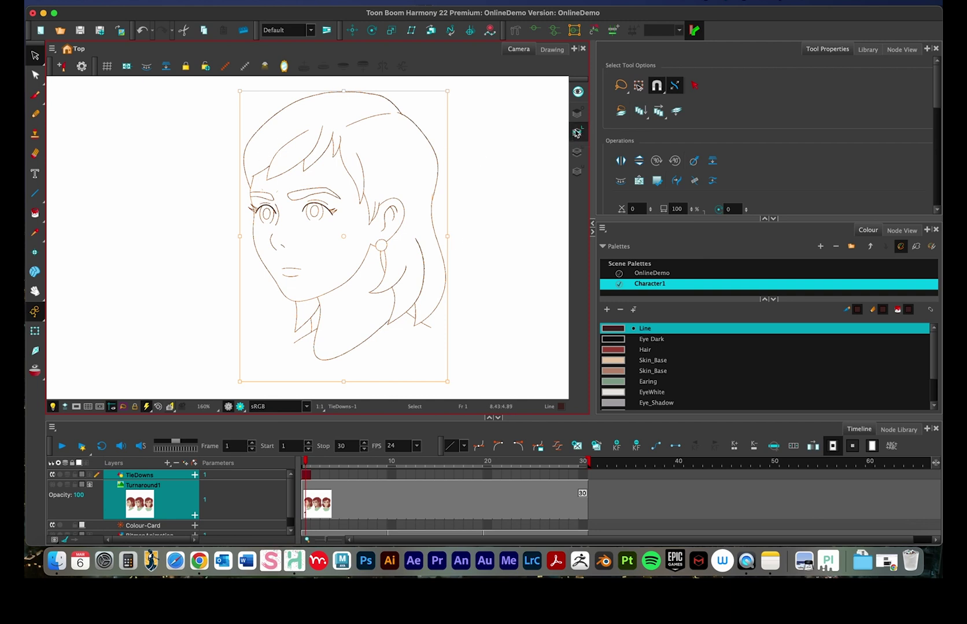
- Switch editing to the Colour Art layer and select all strokes of the head drawing
{"action": "left_click", "coordinate": [577, 132]}
{"action": "left_click", "coordinate": [577, 151]}
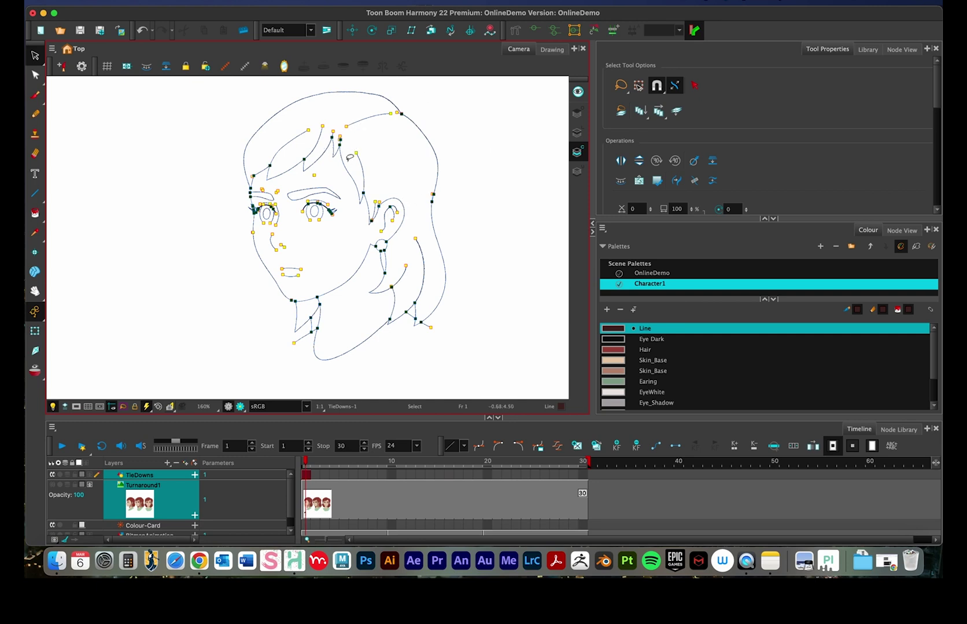
{"action": "key", "text": "k"}
{"action": "key", "text": "k"}
{"action": "key", "text": "k"}
{"action": "key", "text": "k"}
{"action": "key", "text": "k"}
{"action": "key", "text": "k"}
{"action": "key", "text": "k"}
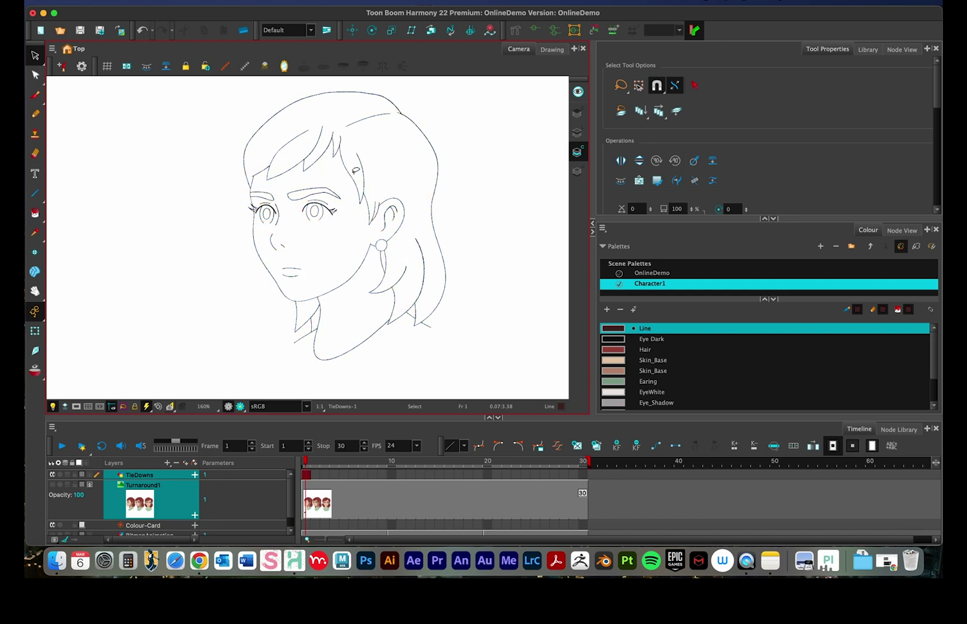
{"action": "key", "text": "super+a"}
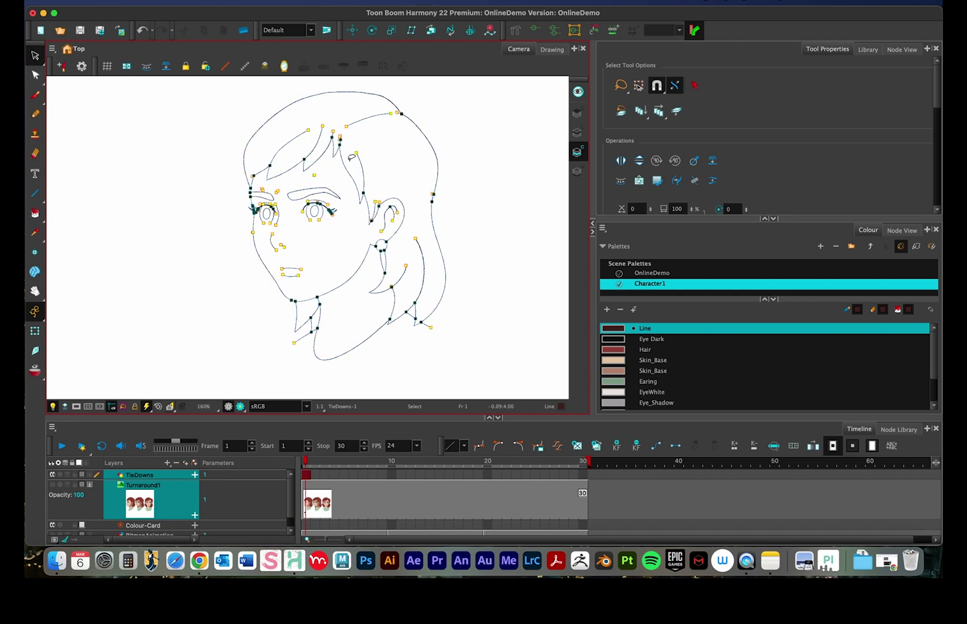
{"action": "left_click_drag", "start_coordinate": [365, 230], "coordinate": [352, 226]}
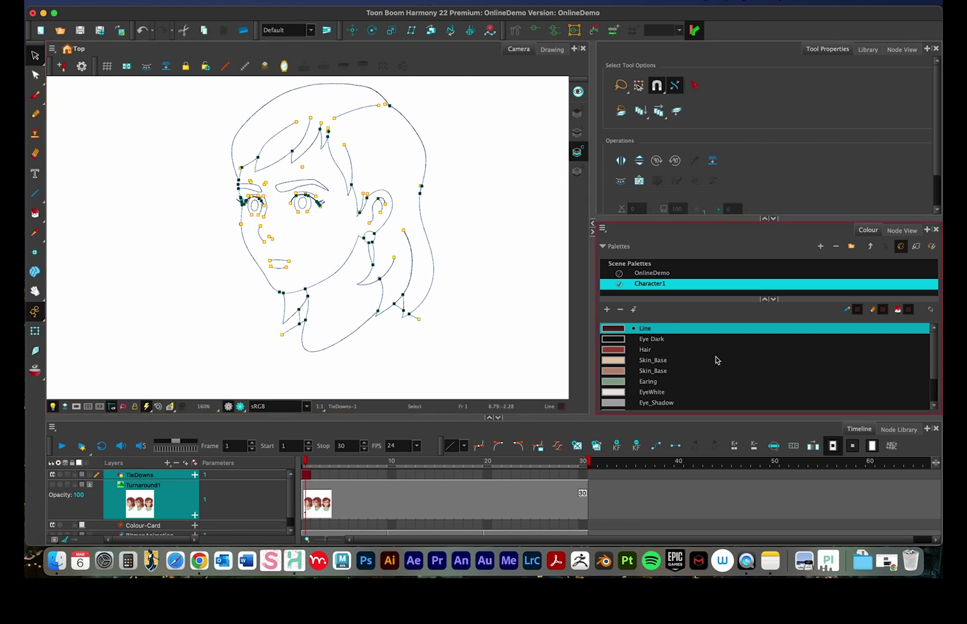
- Add a new colour to the Character1 palette and name it SHADOW_LINES
{"action": "scroll", "coordinate": [697, 365], "scroll_direction": "down", "scroll_amount": 2}
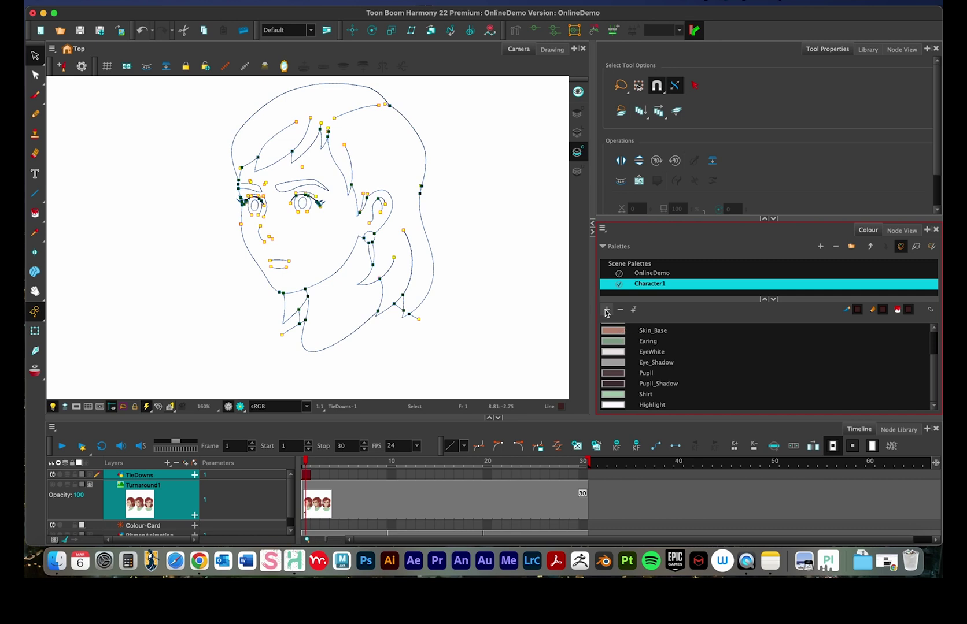
{"action": "left_click", "coordinate": [648, 274]}
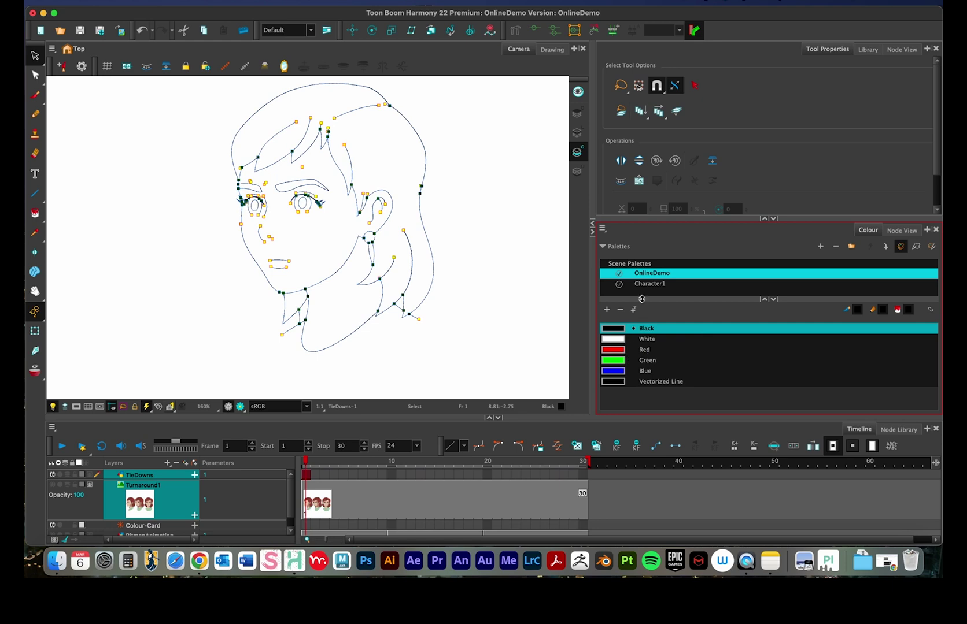
{"action": "left_click", "coordinate": [650, 285]}
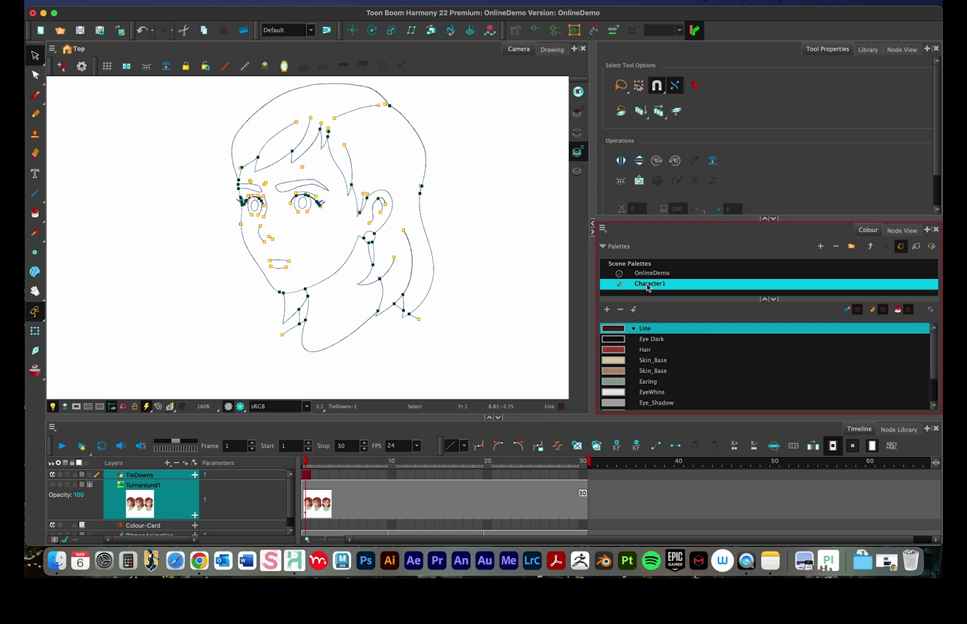
{"action": "scroll", "coordinate": [685, 380], "scroll_direction": "down", "scroll_amount": 2}
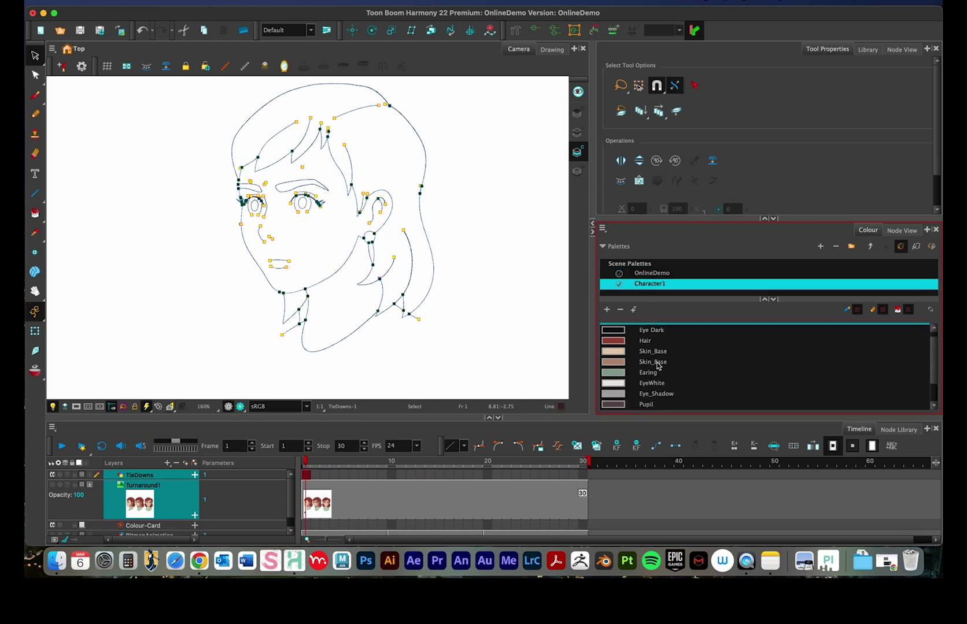
{"action": "left_click", "coordinate": [607, 310]}
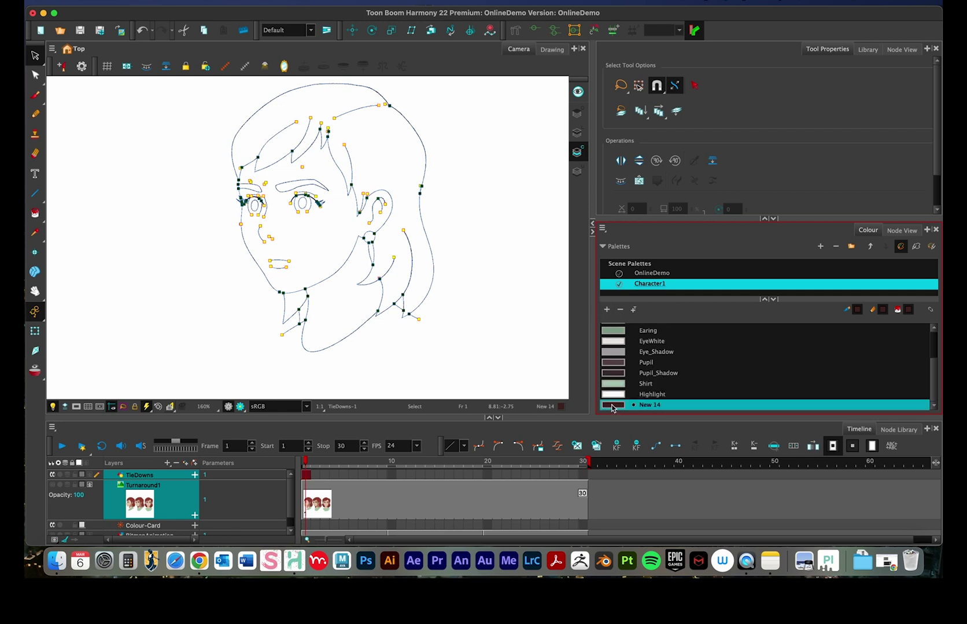
{"action": "double_click", "coordinate": [648, 406]}
{"action": "type", "text": "SHADOW_LINES"}
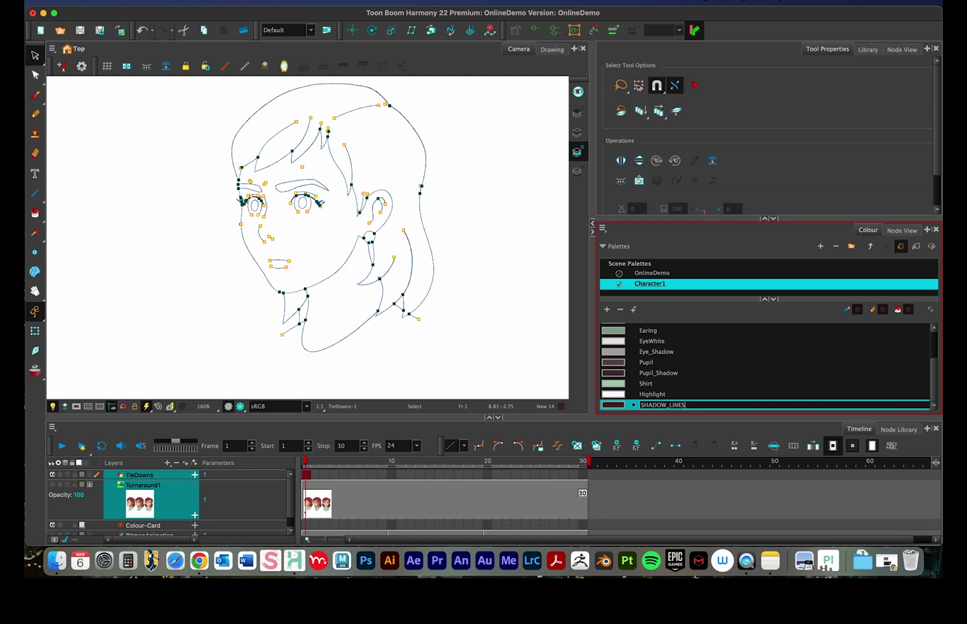
{"action": "key", "text": "Return"}
- Set the SHADOW_LINES swatch to bright red (R255, G36, B0)
{"action": "scroll", "coordinate": [674, 376], "scroll_direction": "down", "scroll_amount": 3}
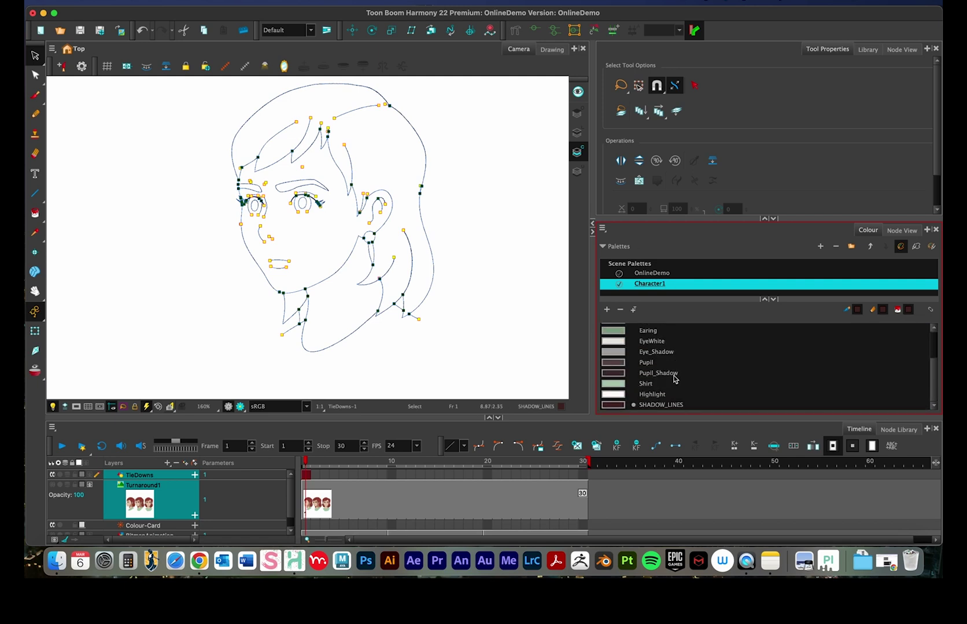
{"action": "left_click", "coordinate": [615, 407]}
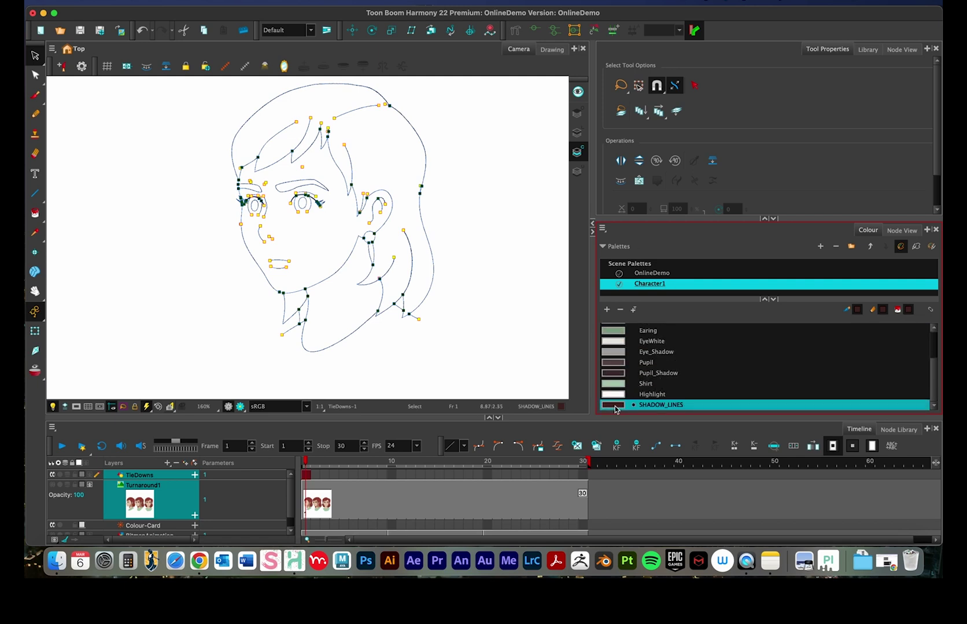
{"action": "double_click", "coordinate": [614, 407]}
{"action": "left_click_drag", "start_coordinate": [744, 301], "coordinate": [809, 327]}
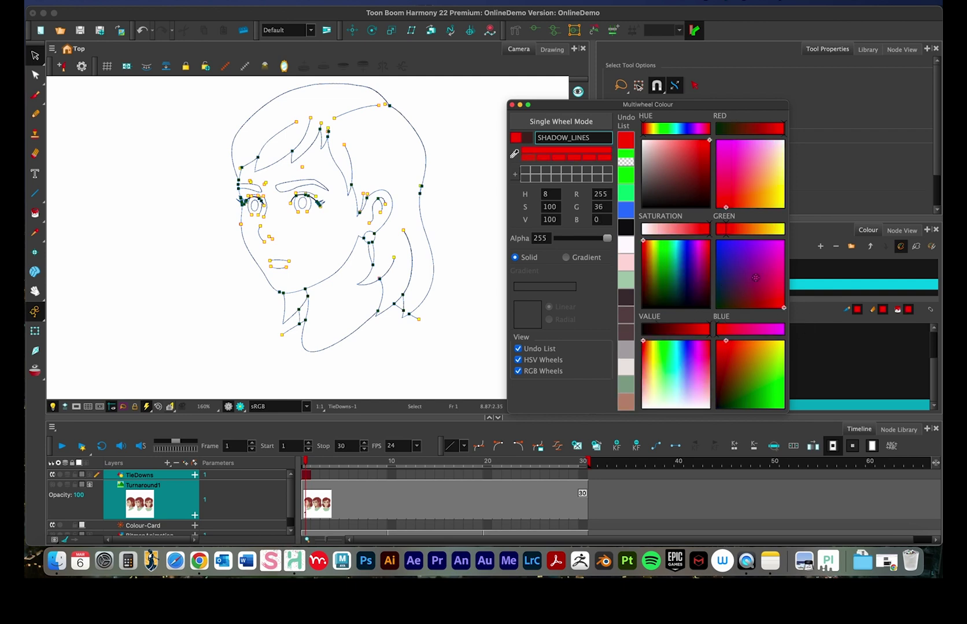
- Show the Turnaround1 reference faintly behind the line art and select the TieDowns layer
{"action": "left_click", "coordinate": [512, 105]}
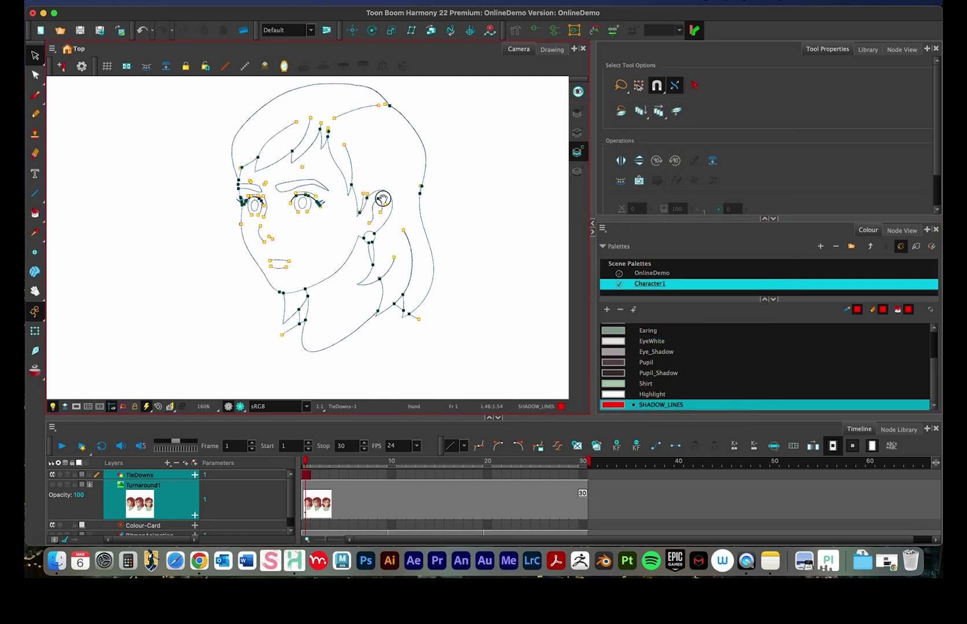
{"action": "left_click_drag", "start_coordinate": [383, 198], "coordinate": [405, 192]}
{"action": "left_click", "coordinate": [52, 486]}
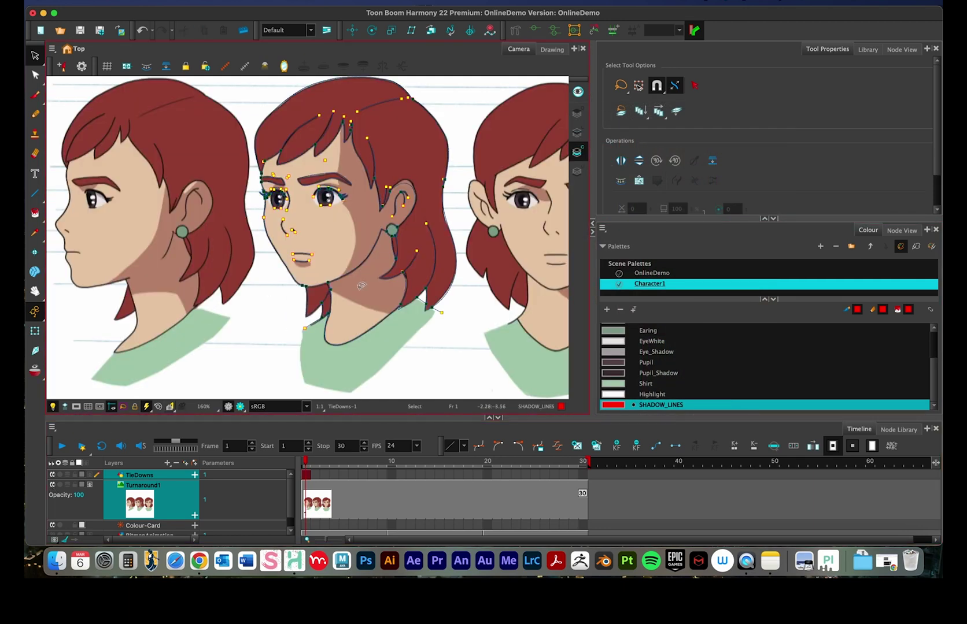
{"action": "left_click", "coordinate": [152, 484]}
{"action": "left_click", "coordinate": [142, 475]}
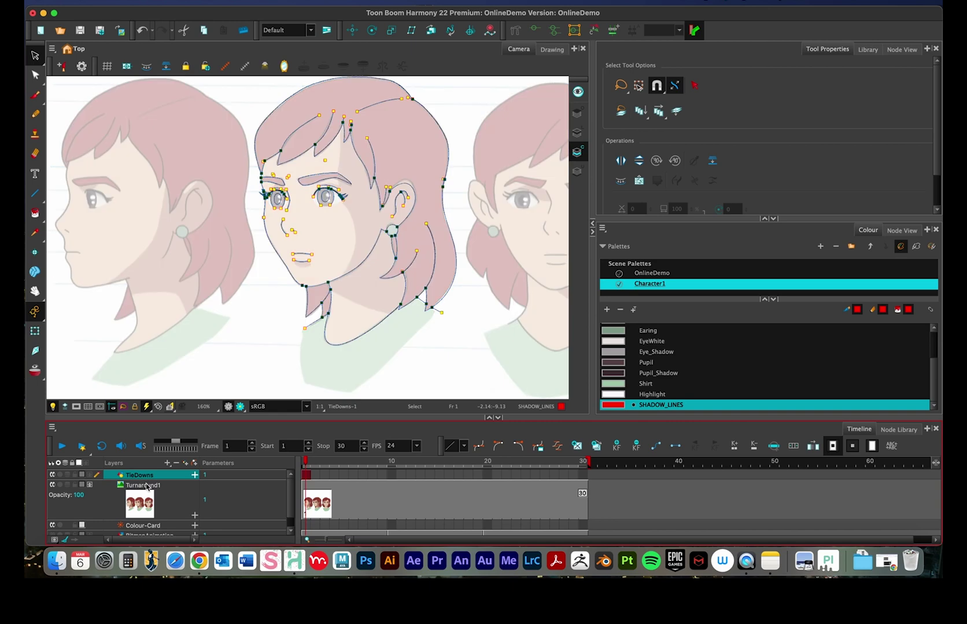
- Zoom in on the face and switch to the Pencil tool
{"action": "scroll", "coordinate": [325, 248], "scroll_direction": "up", "scroll_amount": 2}
{"action": "scroll", "coordinate": [326, 238], "scroll_direction": "up", "scroll_amount": 5}
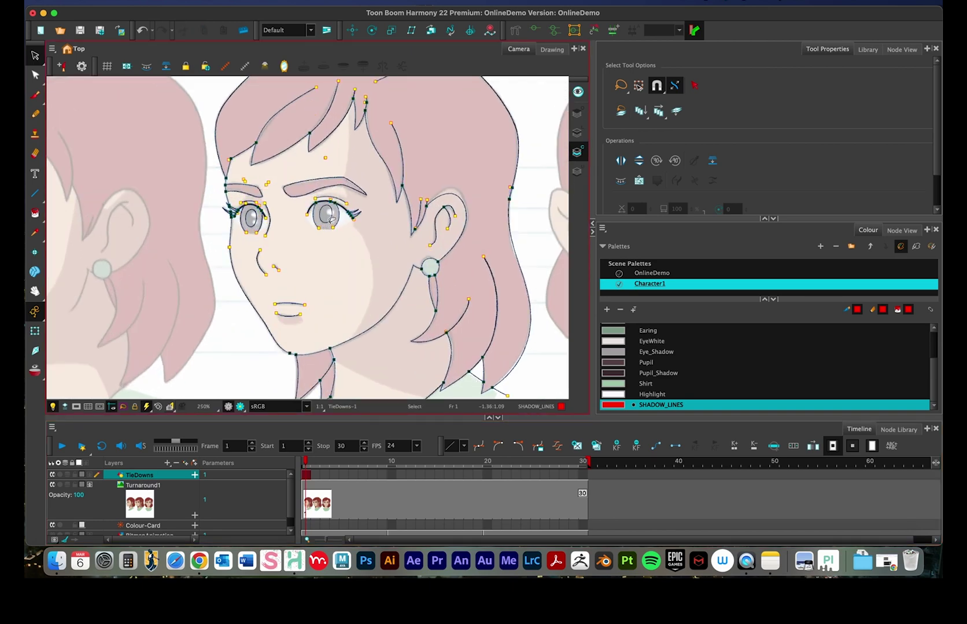
{"action": "left_click_drag", "start_coordinate": [382, 154], "coordinate": [300, 263]}
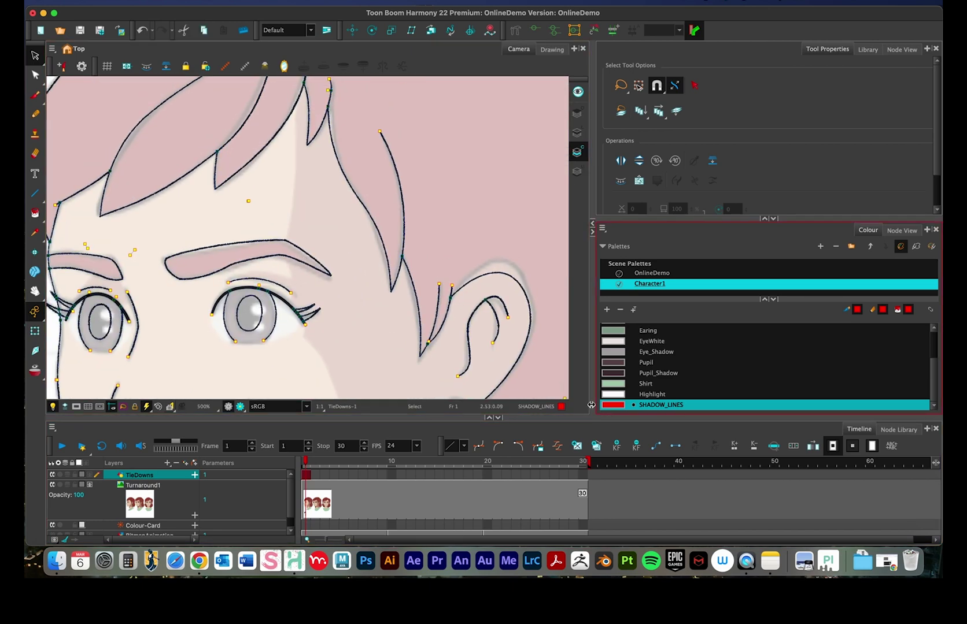
{"action": "left_click", "coordinate": [35, 114]}
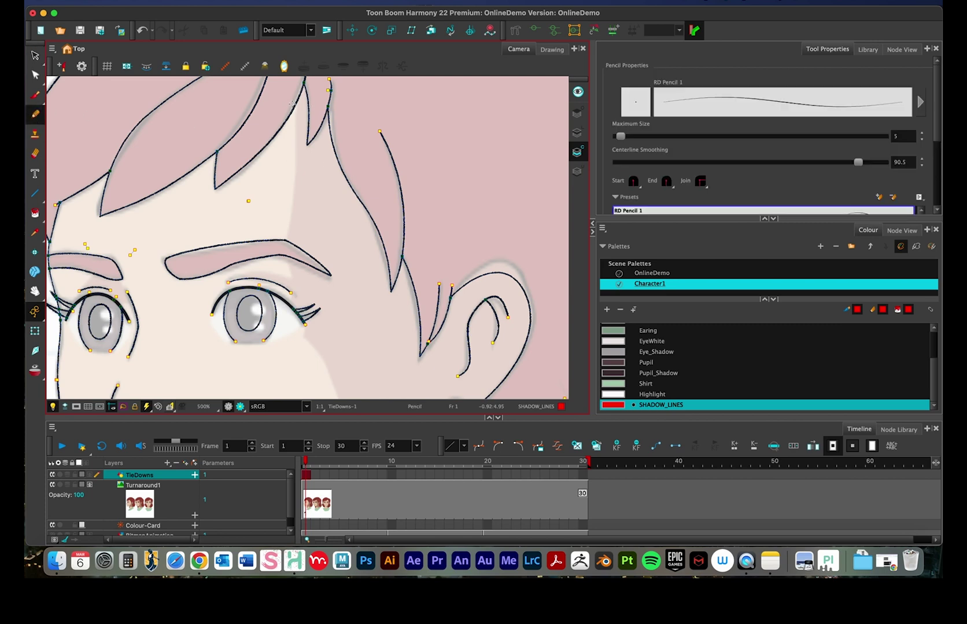
- Draw red shadow lines from the hair down past the brow and across the upper eyelid
{"action": "left_click_drag", "start_coordinate": [296, 123], "coordinate": [286, 225]}
{"action": "key", "text": "ctrl+z"}
{"action": "left_click_drag", "start_coordinate": [294, 107], "coordinate": [285, 244]}
{"action": "scroll", "coordinate": [286, 242], "scroll_direction": "up", "scroll_amount": 5}
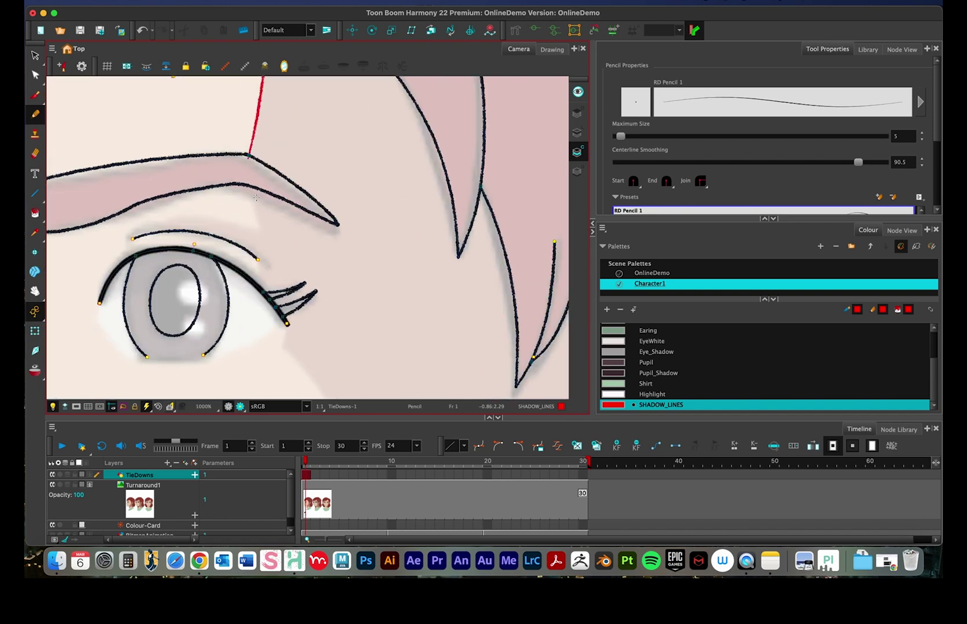
{"action": "left_click_drag", "start_coordinate": [245, 181], "coordinate": [260, 233]}
{"action": "mouse_move", "coordinate": [153, 236]}
{"action": "left_mouse_down"}
{"action": "mouse_move", "coordinate": [222, 220]}
{"action": "mouse_move", "coordinate": [277, 229]}
{"action": "left_mouse_up"}
{"action": "left_click_drag", "start_coordinate": [247, 285], "coordinate": [250, 245]}
- Enable stroke snapping and trace a shadow line along the lower eye outline to the corner
{"action": "scroll", "coordinate": [349, 328], "scroll_direction": "down", "scroll_amount": 5}
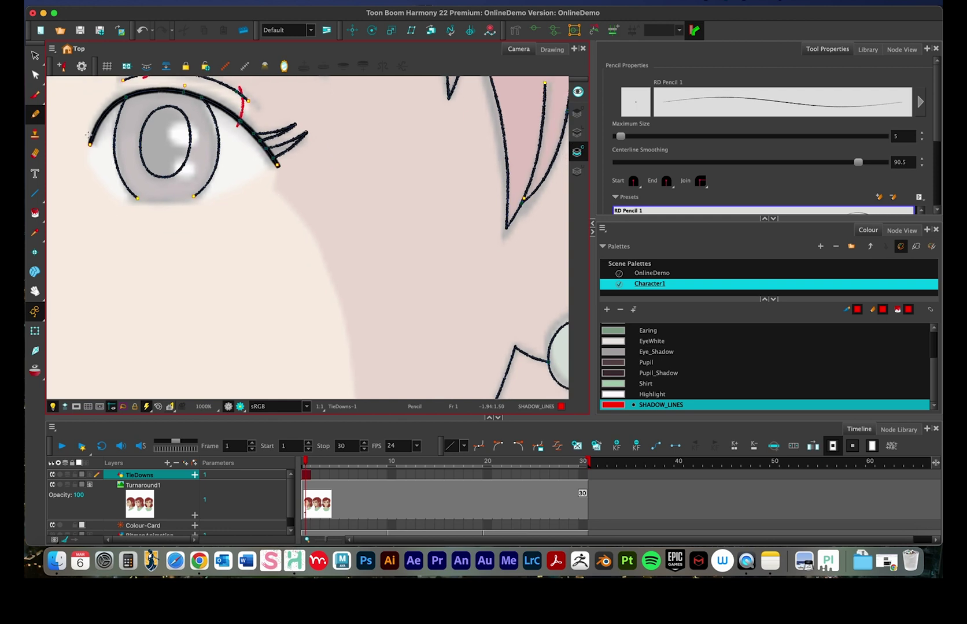
{"action": "mouse_move", "coordinate": [87, 133]}
{"action": "left_mouse_down"}
{"action": "mouse_move", "coordinate": [118, 182]}
{"action": "mouse_move", "coordinate": [165, 199]}
{"action": "left_mouse_up"}
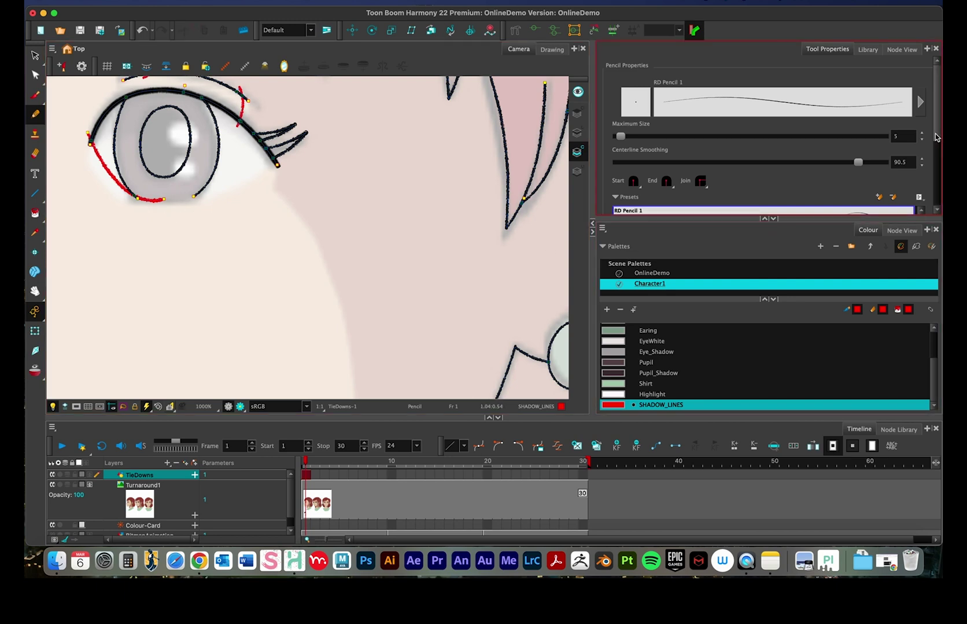
{"action": "scroll", "coordinate": [936, 149], "scroll_direction": "down", "scroll_amount": 2}
{"action": "scroll", "coordinate": [936, 149], "scroll_direction": "down", "scroll_amount": 5}
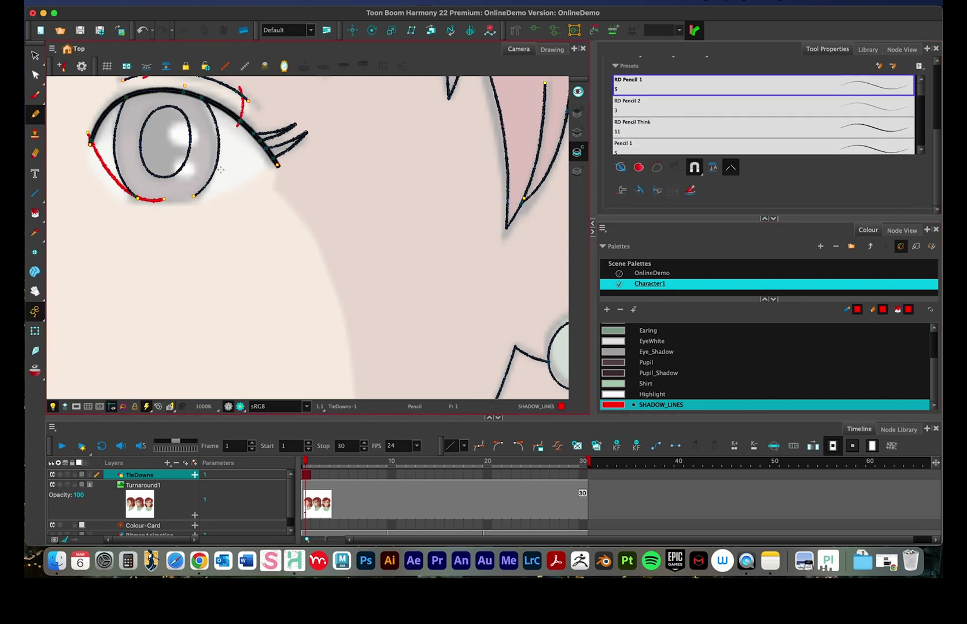
{"action": "left_click", "coordinate": [731, 169]}
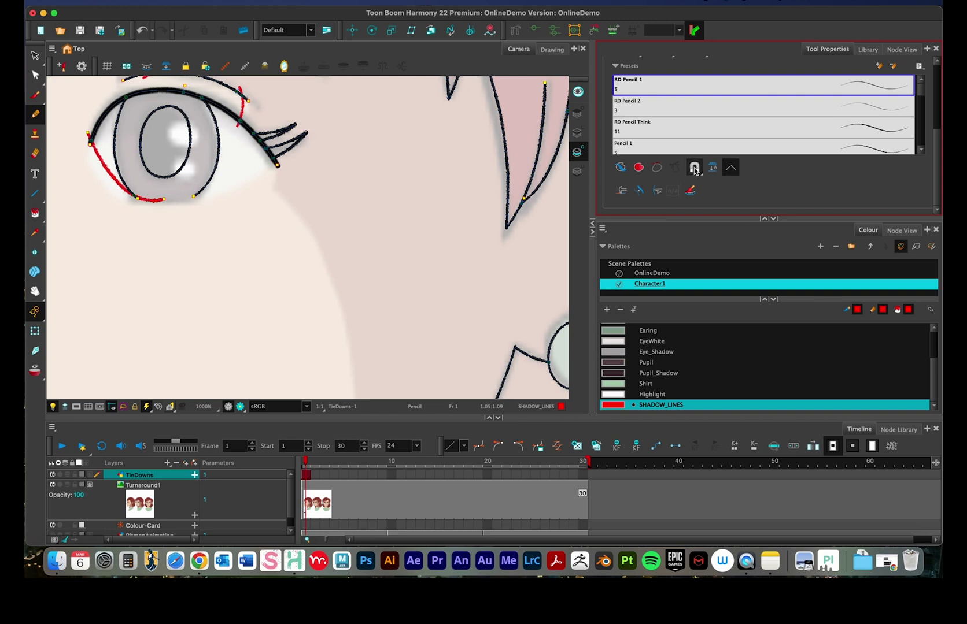
{"action": "key", "text": "super+z"}
{"action": "mouse_move", "coordinate": [86, 135]}
{"action": "left_mouse_down"}
{"action": "mouse_move", "coordinate": [126, 189]}
{"action": "mouse_move", "coordinate": [148, 197]}
{"action": "mouse_move", "coordinate": [203, 196]}
{"action": "mouse_move", "coordinate": [281, 159]}
{"action": "left_mouse_up"}
{"action": "left_click_drag", "start_coordinate": [410, 256], "coordinate": [431, 156]}
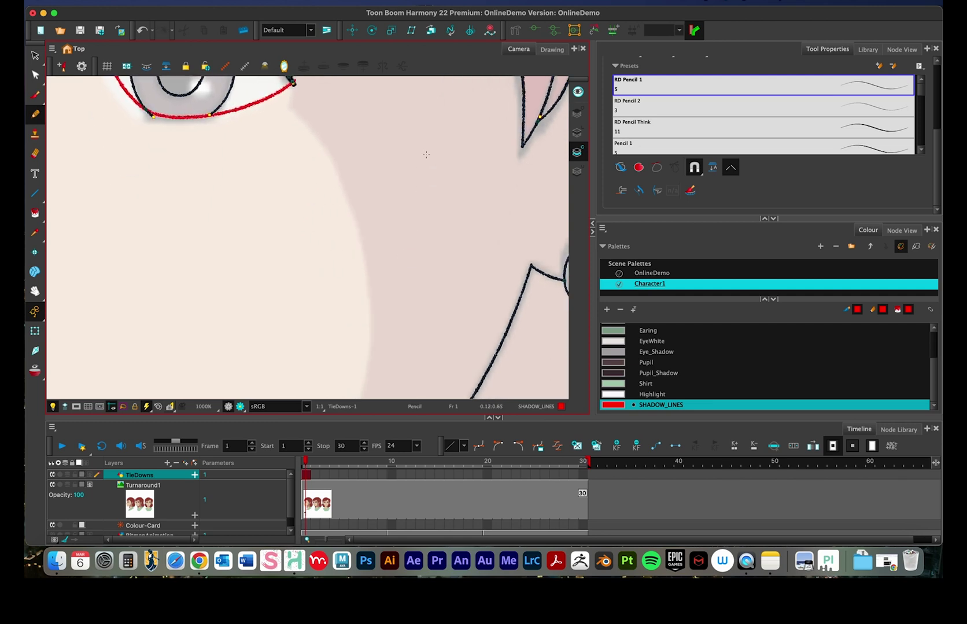
- Draw a shadow line from the eye corner down the cheek, redoing the first attempt
{"action": "key", "text": "1"}
{"action": "key", "text": "1"}
{"action": "left_click_drag", "start_coordinate": [365, 231], "coordinate": [369, 198]}
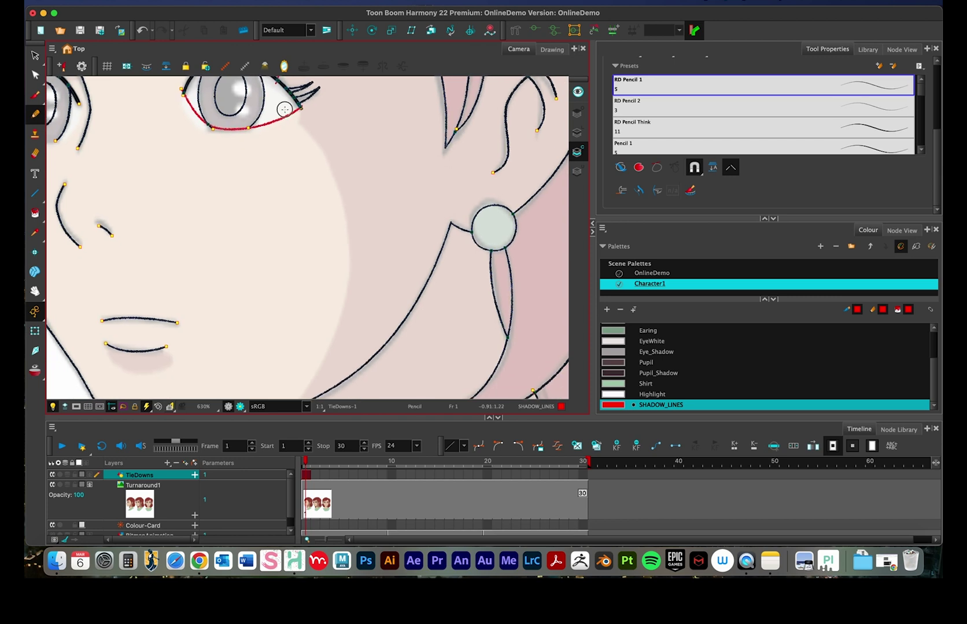
{"action": "mouse_move", "coordinate": [284, 110]}
{"action": "left_mouse_down"}
{"action": "mouse_move", "coordinate": [322, 164]}
{"action": "mouse_move", "coordinate": [344, 258]}
{"action": "mouse_move", "coordinate": [325, 359]}
{"action": "mouse_move", "coordinate": [277, 432]}
{"action": "left_mouse_up"}
{"action": "mouse_move", "coordinate": [405, 263]}
{"action": "left_mouse_down"}
{"action": "mouse_move", "coordinate": [434, 164]}
{"action": "mouse_move", "coordinate": [424, 186]}
{"action": "left_mouse_up"}
{"action": "key", "text": "super+z"}
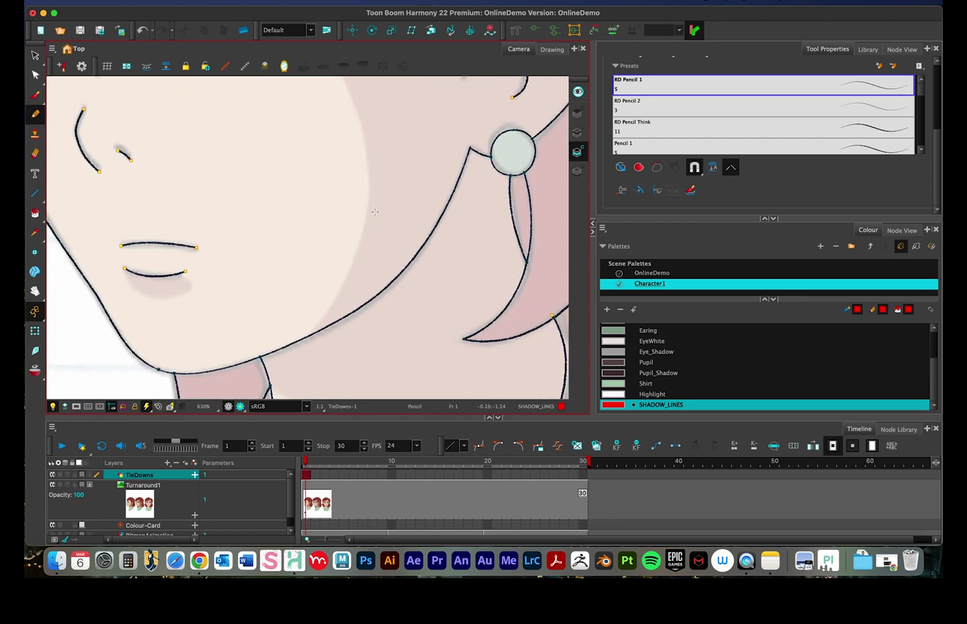
{"action": "key", "text": "1"}
{"action": "key", "text": "1"}
{"action": "left_click_drag", "start_coordinate": [356, 169], "coordinate": [331, 201]}
{"action": "key", "text": "2"}
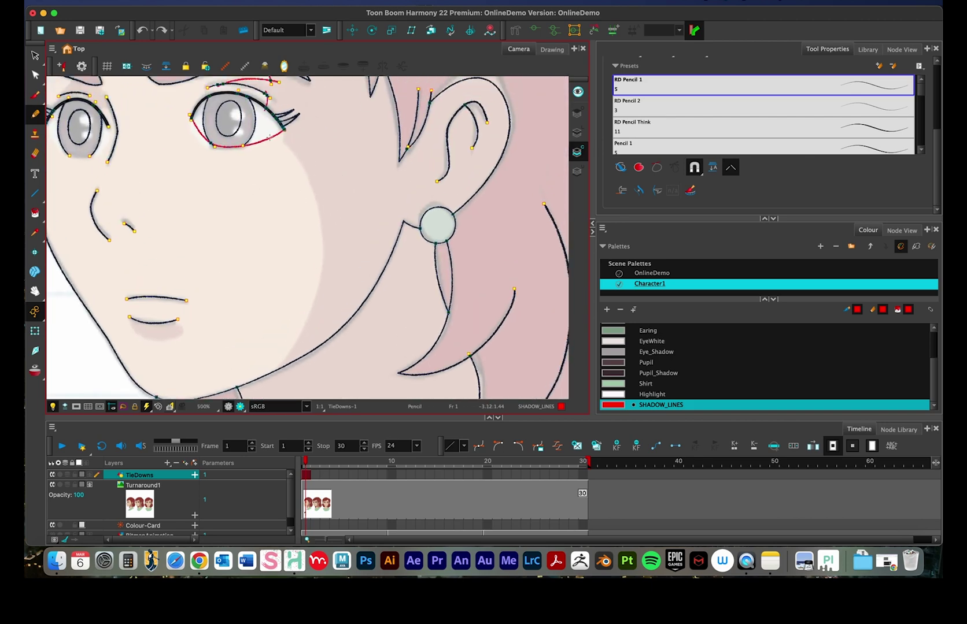
{"action": "mouse_move", "coordinate": [274, 133]}
{"action": "left_mouse_down"}
{"action": "mouse_move", "coordinate": [311, 183]}
{"action": "mouse_move", "coordinate": [321, 254]}
{"action": "mouse_move", "coordinate": [313, 308]}
{"action": "mouse_move", "coordinate": [274, 379]}
{"action": "left_mouse_up"}
- Draw a shadow line under the lower lip
{"action": "left_click_drag", "start_coordinate": [215, 301], "coordinate": [317, 253]}
{"action": "key", "text": "2"}
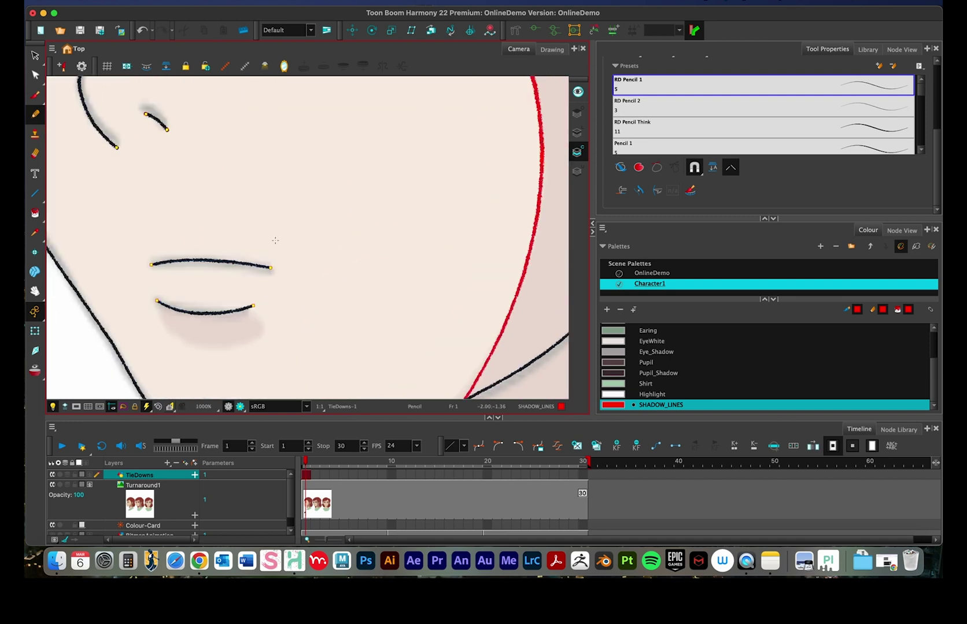
{"action": "left_click_drag", "start_coordinate": [257, 265], "coordinate": [328, 218]}
{"action": "mouse_move", "coordinate": [230, 252]}
{"action": "left_mouse_down"}
{"action": "mouse_move", "coordinate": [230, 266]}
{"action": "mouse_move", "coordinate": [279, 289]}
{"action": "mouse_move", "coordinate": [326, 285]}
{"action": "mouse_move", "coordinate": [326, 264]}
{"action": "left_mouse_up"}
{"action": "scroll", "coordinate": [350, 278], "scroll_direction": "down", "scroll_amount": 4}
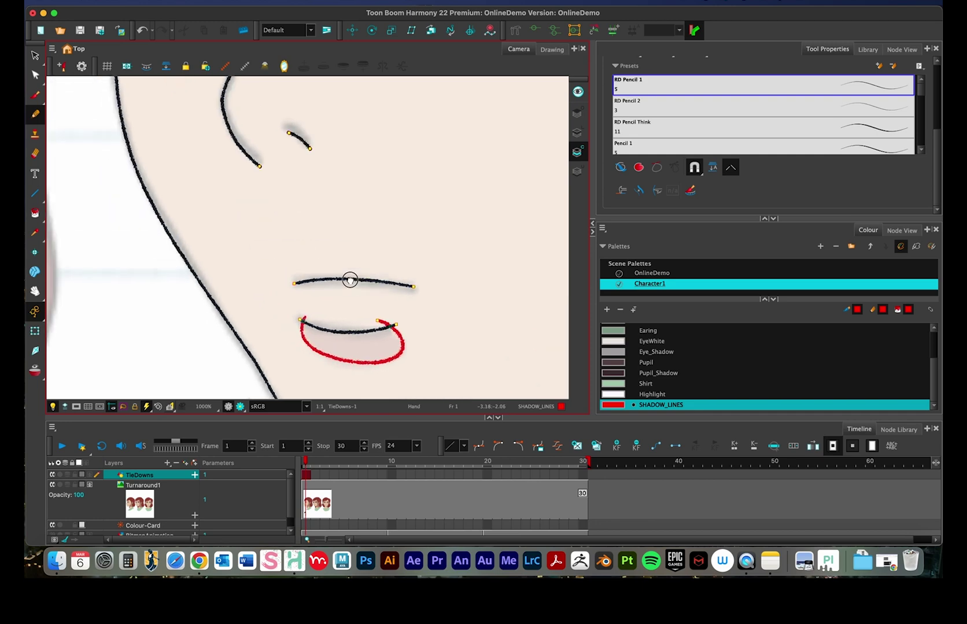
- Trace a shadow line along the lower contour of the other eye
{"action": "left_click_drag", "start_coordinate": [283, 118], "coordinate": [298, 240]}
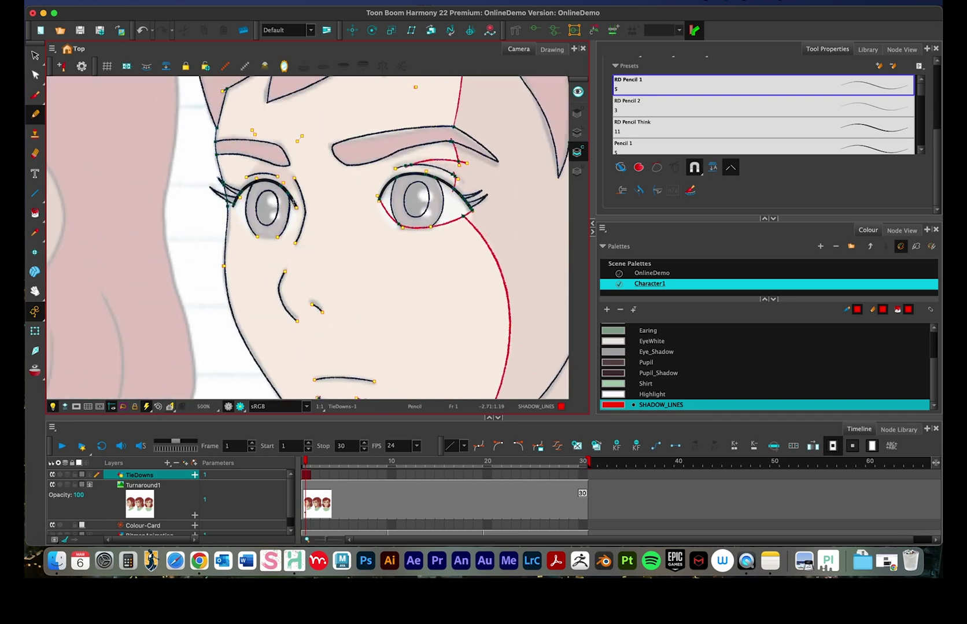
{"action": "scroll", "coordinate": [293, 201], "scroll_direction": "up", "scroll_amount": 4}
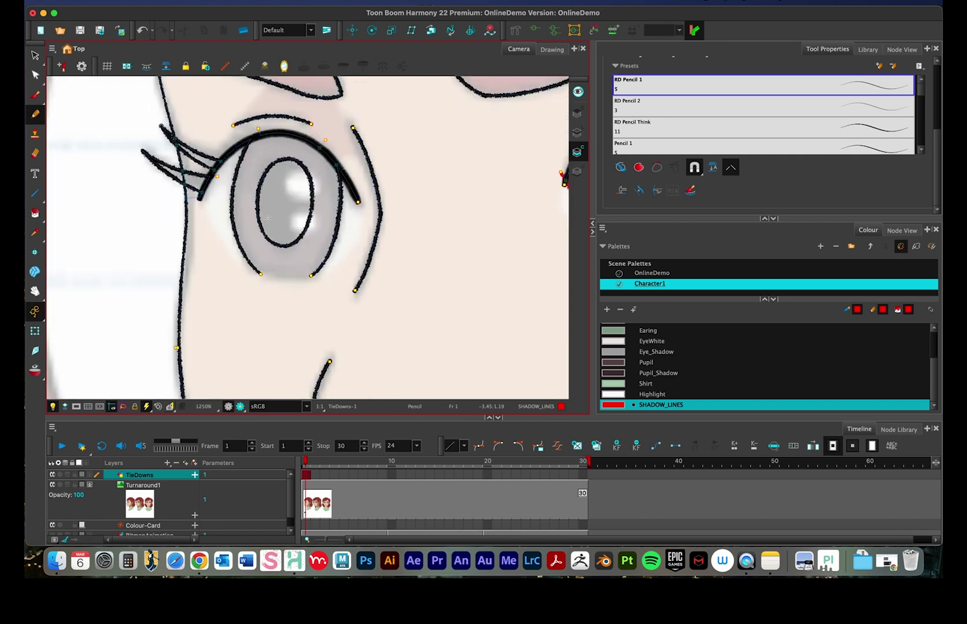
{"action": "mouse_move", "coordinate": [198, 194]}
{"action": "left_mouse_down"}
{"action": "mouse_move", "coordinate": [239, 259]}
{"action": "mouse_move", "coordinate": [274, 274]}
{"action": "mouse_move", "coordinate": [327, 268]}
{"action": "mouse_move", "coordinate": [356, 227]}
{"action": "mouse_move", "coordinate": [317, 267]}
{"action": "mouse_move", "coordinate": [279, 273]}
{"action": "mouse_move", "coordinate": [244, 264]}
{"action": "mouse_move", "coordinate": [199, 192]}
{"action": "mouse_move", "coordinate": [227, 166]}
{"action": "mouse_move", "coordinate": [241, 224]}
{"action": "left_mouse_up"}
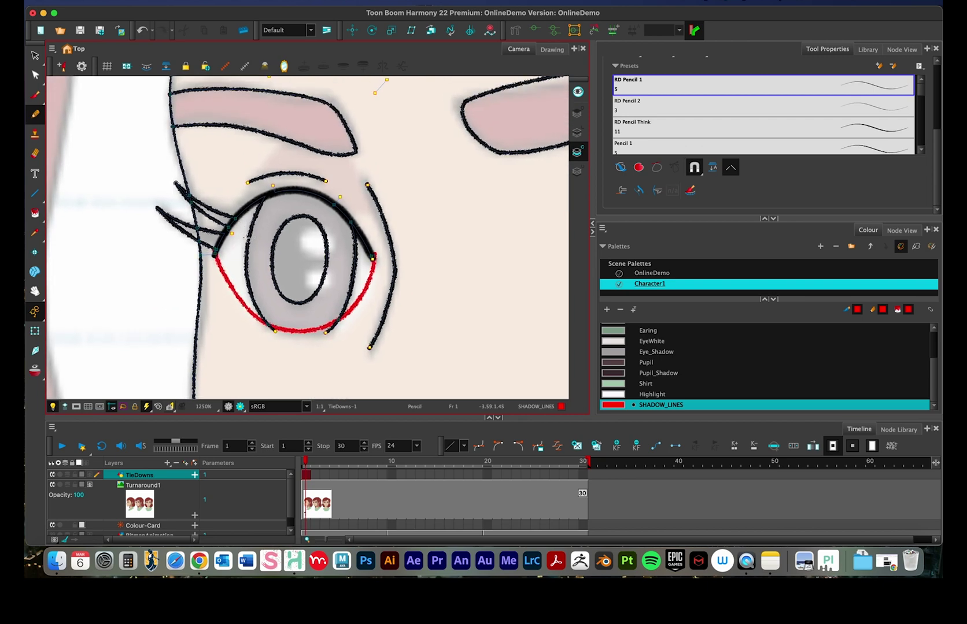
{"action": "scroll", "coordinate": [247, 238], "scroll_direction": "up", "scroll_amount": 5}
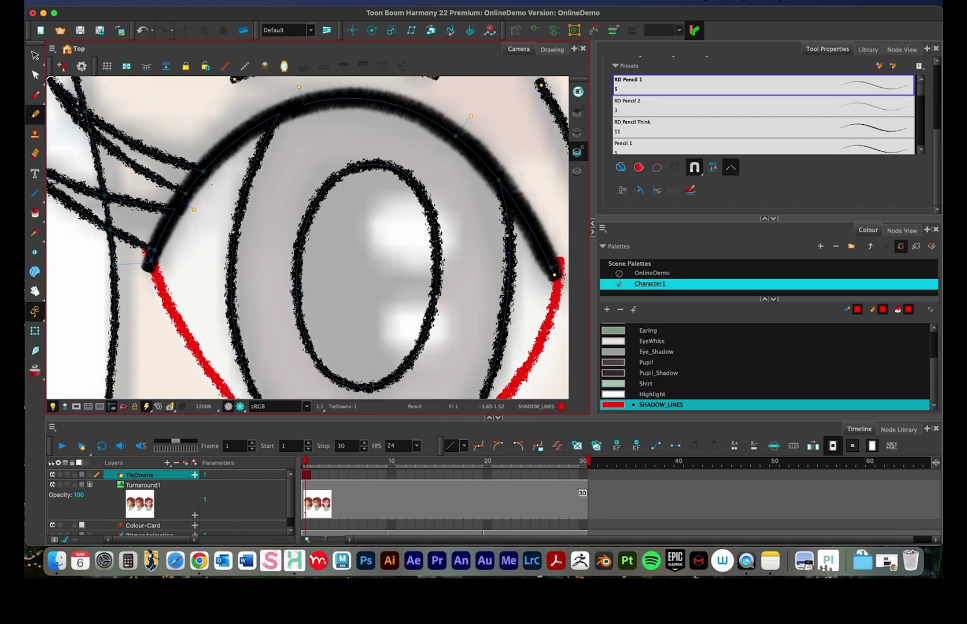
{"action": "scroll", "coordinate": [209, 185], "scroll_direction": "up", "scroll_amount": 5}
{"action": "scroll", "coordinate": [318, 229], "scroll_direction": "down", "scroll_amount": 2}
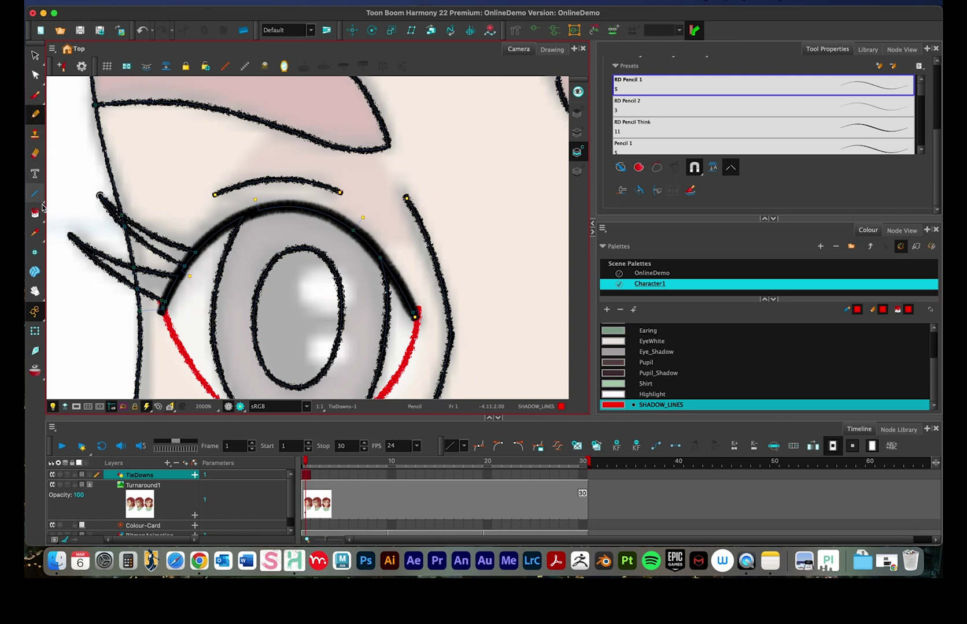
- Draw two shadow lines up to the upper lid, replacing undone strokes, then zoom out
{"action": "mouse_move", "coordinate": [229, 197]}
{"action": "left_mouse_down"}
{"action": "mouse_move", "coordinate": [267, 143]}
{"action": "mouse_move", "coordinate": [305, 124]}
{"action": "left_mouse_up"}
{"action": "mouse_move", "coordinate": [370, 138]}
{"action": "left_mouse_down"}
{"action": "mouse_move", "coordinate": [386, 151]}
{"action": "mouse_move", "coordinate": [414, 219]}
{"action": "left_mouse_up"}
{"action": "left_click_drag", "start_coordinate": [376, 253], "coordinate": [422, 224]}
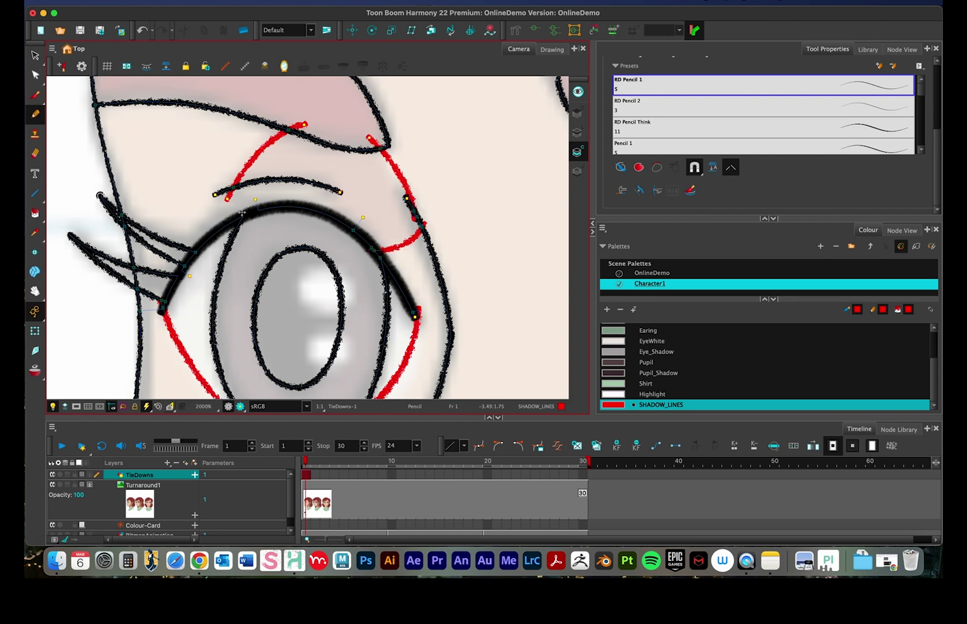
{"action": "key", "text": "super+z"}
{"action": "key", "text": "super+z"}
{"action": "key", "text": "super+z"}
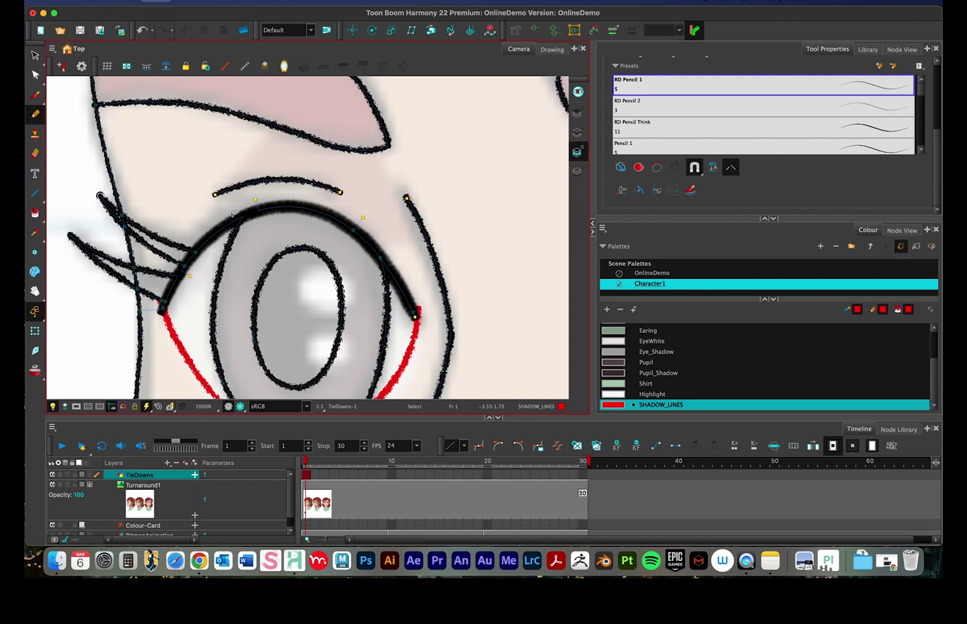
{"action": "mouse_move", "coordinate": [226, 228]}
{"action": "left_mouse_down"}
{"action": "mouse_move", "coordinate": [250, 142]}
{"action": "mouse_move", "coordinate": [280, 118]}
{"action": "left_mouse_up"}
{"action": "mouse_move", "coordinate": [381, 265]}
{"action": "left_mouse_down"}
{"action": "mouse_move", "coordinate": [405, 220]}
{"action": "mouse_move", "coordinate": [392, 172]}
{"action": "mouse_move", "coordinate": [362, 135]}
{"action": "left_mouse_up"}
{"action": "key", "text": "space"}
{"action": "mouse_move", "coordinate": [415, 163]}
{"action": "left_mouse_down"}
{"action": "mouse_move", "coordinate": [380, 182]}
{"action": "mouse_move", "coordinate": [265, 341]}
{"action": "mouse_move", "coordinate": [245, 215]}
{"action": "mouse_move", "coordinate": [382, 177]}
{"action": "mouse_move", "coordinate": [366, 76]}
{"action": "mouse_move", "coordinate": [344, 99]}
{"action": "mouse_move", "coordinate": [362, 26]}
{"action": "left_mouse_up"}
{"action": "key", "text": "1"}
{"action": "key", "text": "1"}
{"action": "key", "text": "1"}
{"action": "key", "text": "1"}
{"action": "key", "text": "1"}
{"action": "key", "text": "space"}
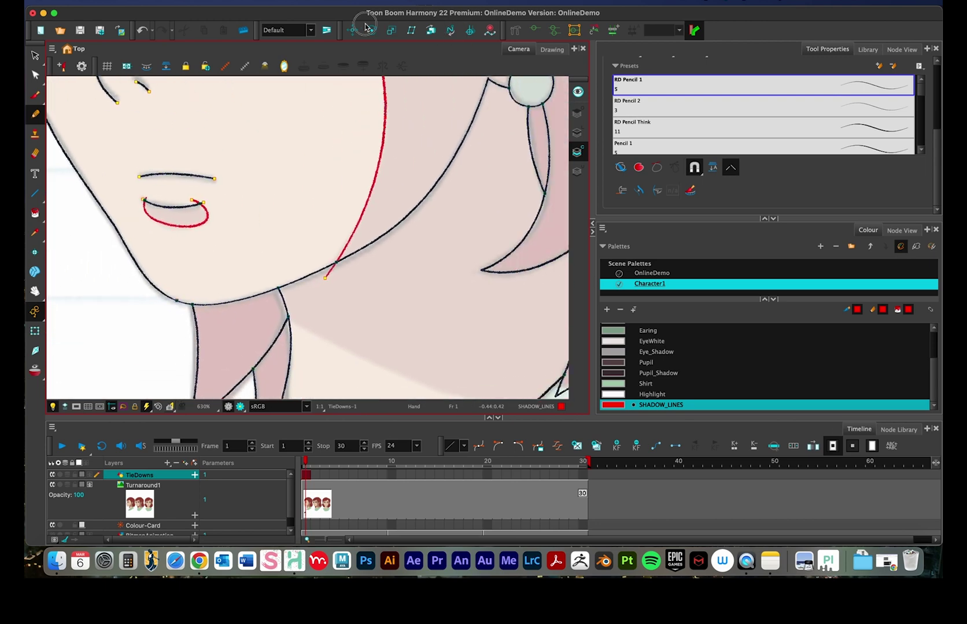
- Draw a red shadow line from the hair across the neck below the chin
{"action": "left_click_drag", "start_coordinate": [422, 265], "coordinate": [317, 108]}
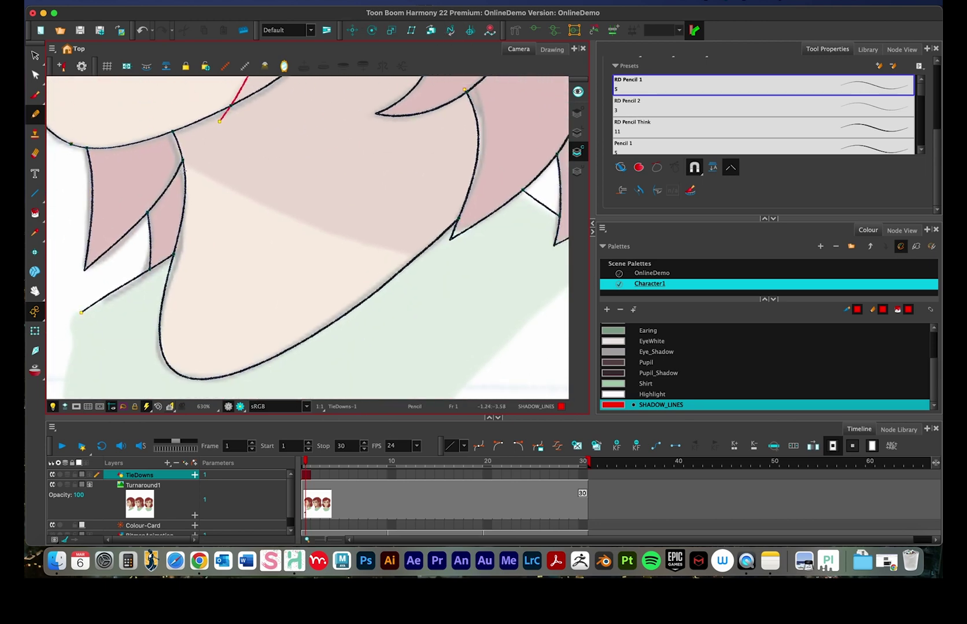
{"action": "mouse_move", "coordinate": [182, 157]}
{"action": "left_mouse_down"}
{"action": "mouse_move", "coordinate": [350, 238]}
{"action": "mouse_move", "coordinate": [408, 254]}
{"action": "mouse_move", "coordinate": [464, 259]}
{"action": "left_mouse_up"}
{"action": "left_click_drag", "start_coordinate": [335, 324], "coordinate": [388, 157]}
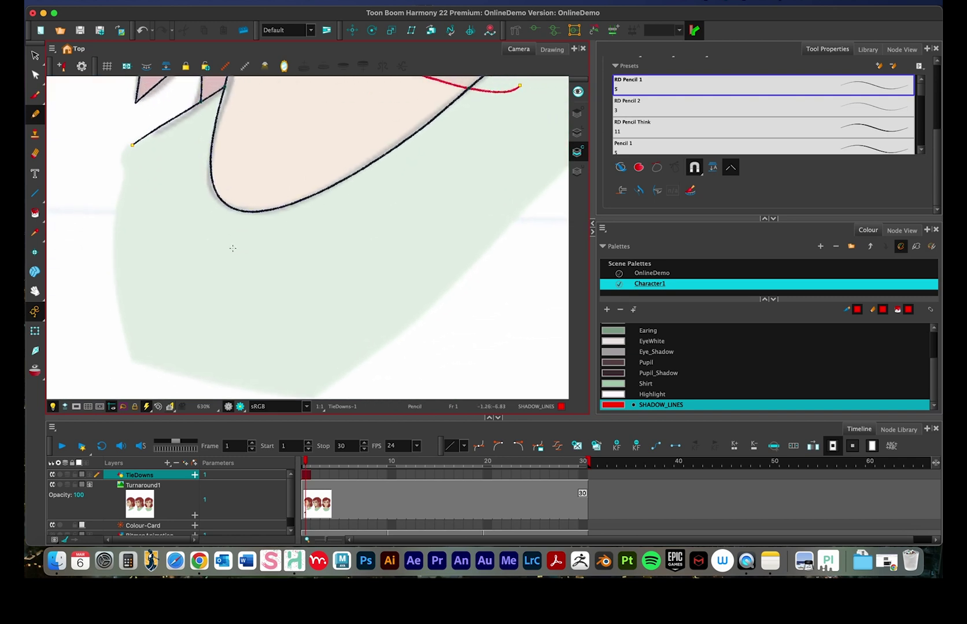
{"action": "key", "text": "2"}
- Draw shadow lines down the shirt's left edge and along the shirt bottom
{"action": "left_click_drag", "start_coordinate": [172, 155], "coordinate": [171, 337]}
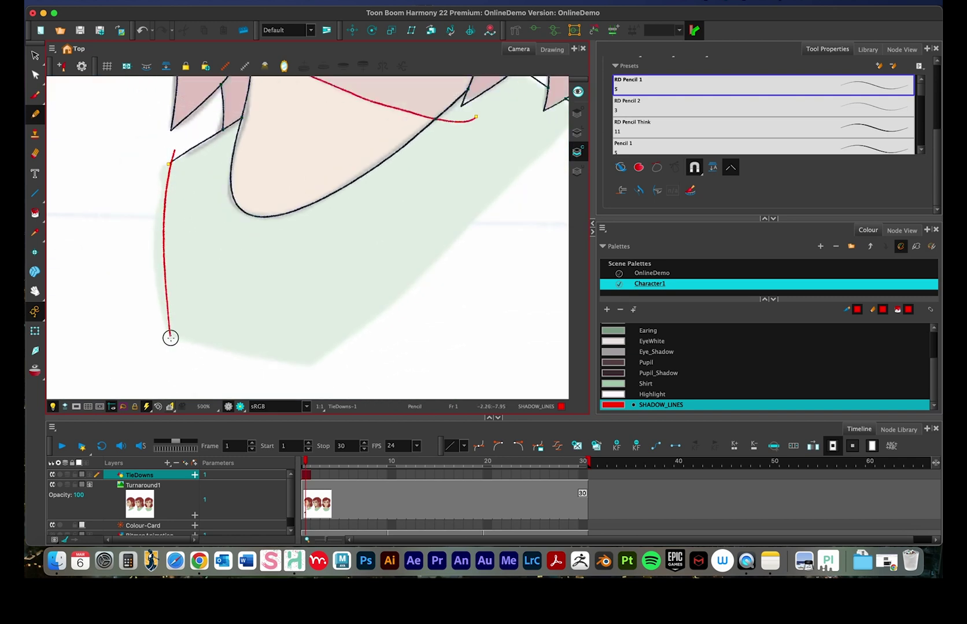
{"action": "scroll", "coordinate": [262, 281], "scroll_direction": "right", "scroll_amount": 5}
{"action": "mouse_move", "coordinate": [107, 317]}
{"action": "left_mouse_down"}
{"action": "mouse_move", "coordinate": [174, 343]}
{"action": "mouse_move", "coordinate": [256, 350]}
{"action": "left_mouse_up"}
{"action": "key", "text": "super+z"}
{"action": "mouse_move", "coordinate": [102, 308]}
{"action": "left_mouse_down"}
{"action": "mouse_move", "coordinate": [178, 337]}
{"action": "mouse_move", "coordinate": [261, 348]}
{"action": "left_mouse_up"}
{"action": "scroll", "coordinate": [315, 292], "scroll_direction": "right", "scroll_amount": 5}
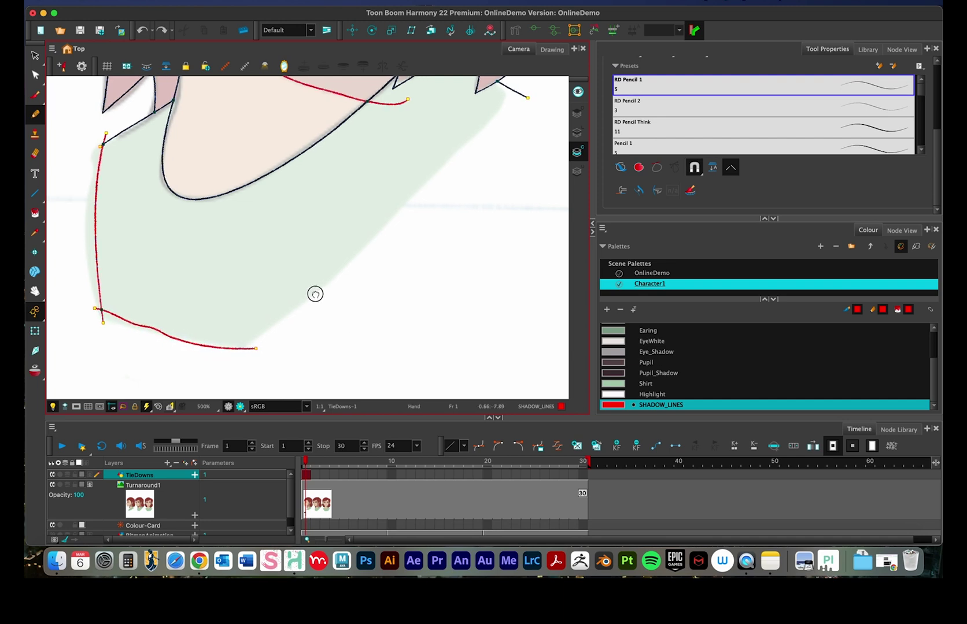
{"action": "scroll", "coordinate": [249, 324], "scroll_direction": "up", "scroll_amount": 3}
- Try a shadow line along the shirt's right edge, undo it, and zoom out to the whole head
{"action": "mouse_move", "coordinate": [187, 389]}
{"action": "left_mouse_down"}
{"action": "mouse_move", "coordinate": [467, 122]}
{"action": "mouse_move", "coordinate": [369, 225]}
{"action": "mouse_move", "coordinate": [193, 377]}
{"action": "mouse_move", "coordinate": [263, 342]}
{"action": "mouse_move", "coordinate": [366, 248]}
{"action": "mouse_move", "coordinate": [473, 113]}
{"action": "left_mouse_up"}
{"action": "key", "text": "super+z"}
{"action": "key", "text": "super+z"}
{"action": "key", "text": "space"}
{"action": "left_click_drag", "start_coordinate": [394, 164], "coordinate": [425, 306]}
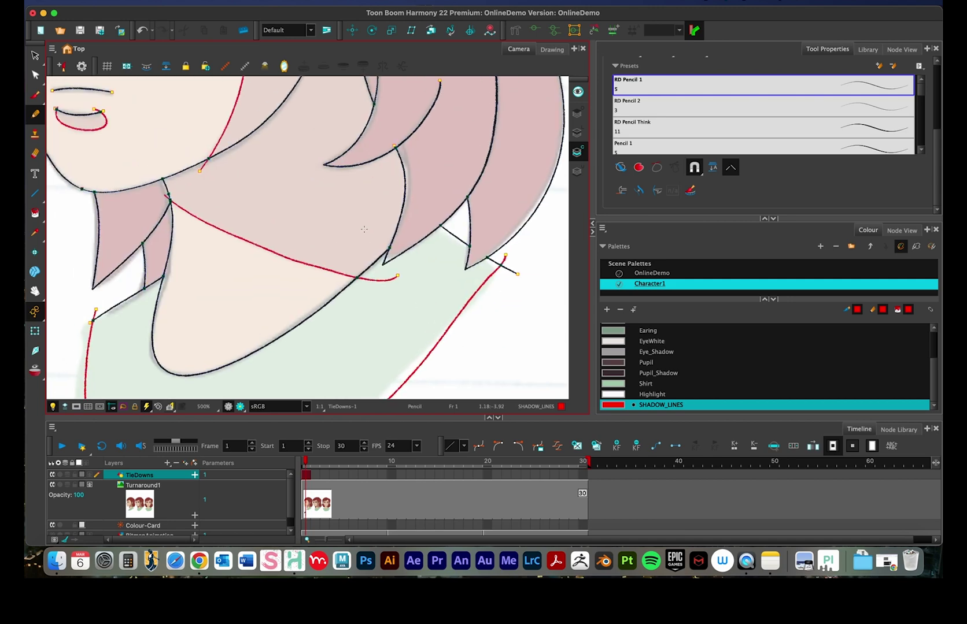
{"action": "key", "text": "1"}
{"action": "key", "text": "1"}
{"action": "key", "text": "1"}
{"action": "key", "text": "1"}
{"action": "key", "text": "space"}
{"action": "left_click_drag", "start_coordinate": [319, 175], "coordinate": [356, 292]}
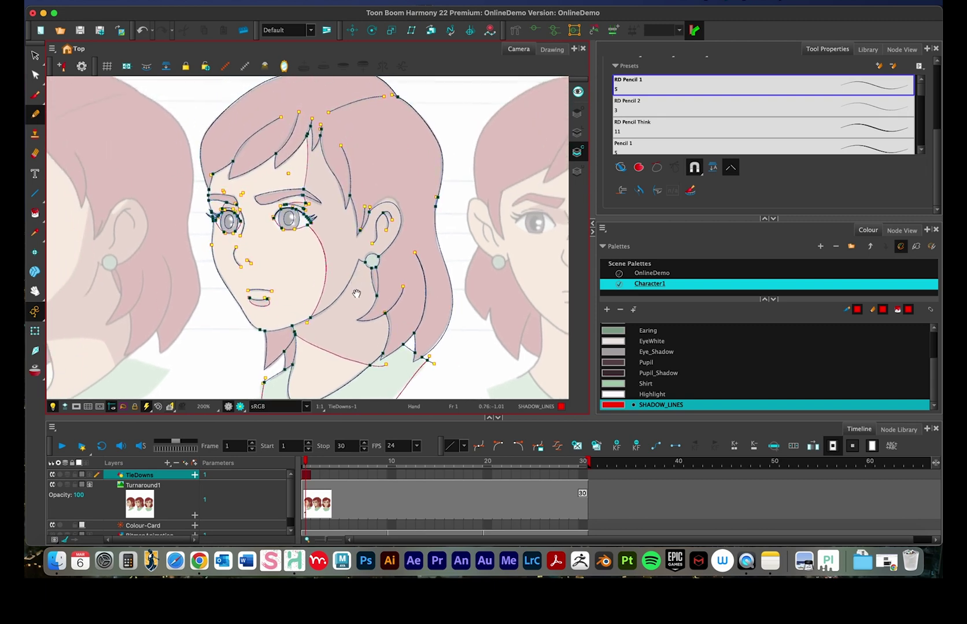
- Zoom into the right eye and draw two red shadow strokes across it and the iris
{"action": "left_click_drag", "start_coordinate": [295, 208], "coordinate": [311, 218]}
{"action": "scroll", "coordinate": [342, 212], "scroll_direction": "up", "scroll_amount": 5}
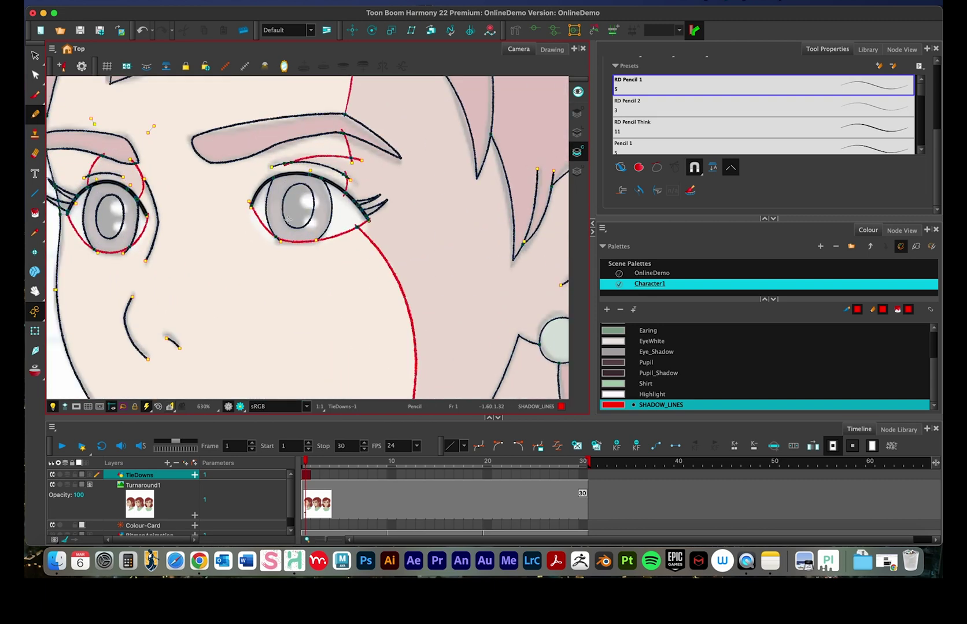
{"action": "left_click_drag", "start_coordinate": [342, 213], "coordinate": [345, 213]}
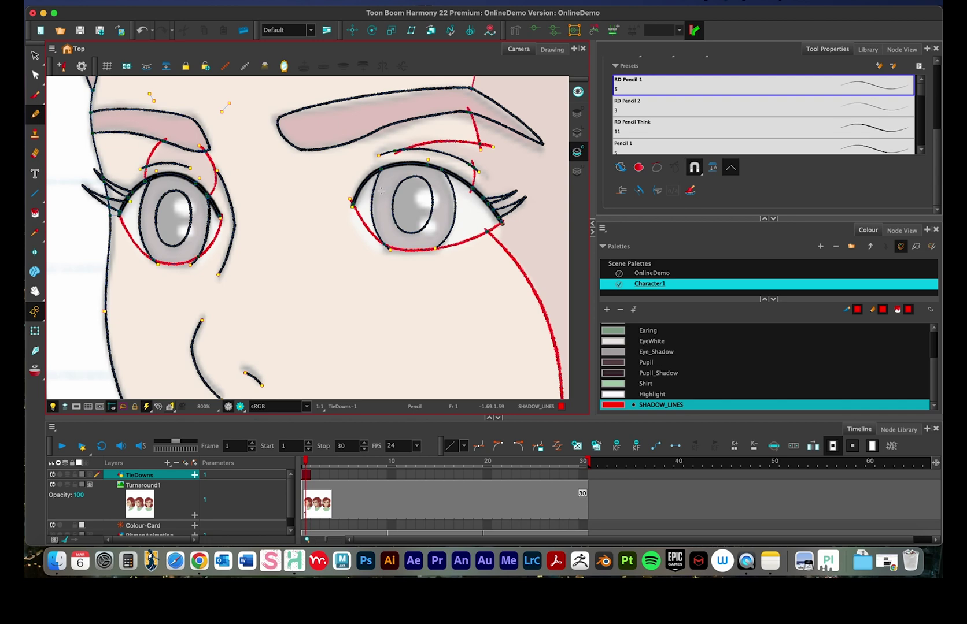
{"action": "scroll", "coordinate": [382, 189], "scroll_direction": "up", "scroll_amount": 1}
{"action": "scroll", "coordinate": [456, 199], "scroll_direction": "right", "scroll_amount": 4}
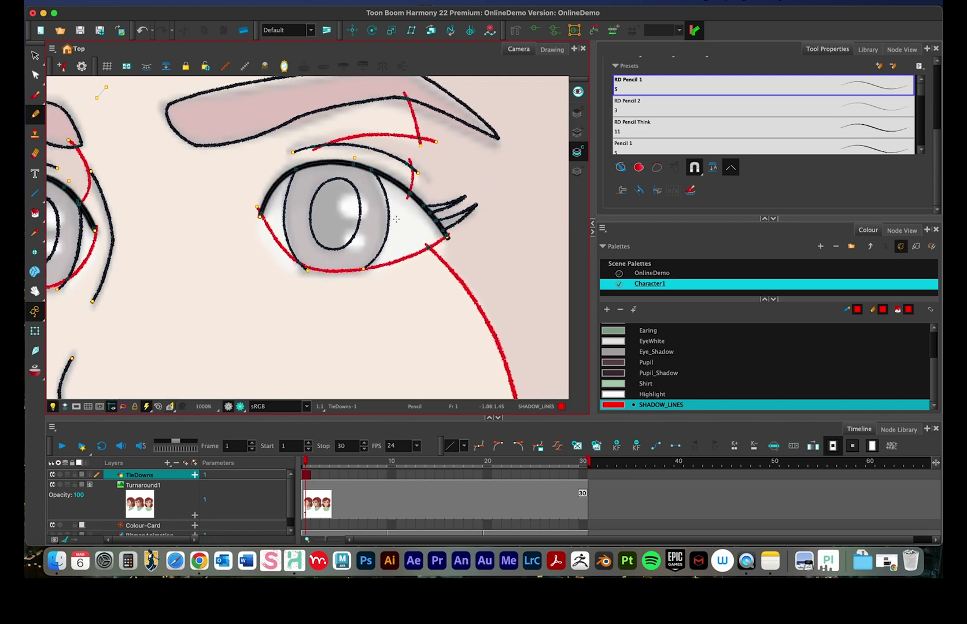
{"action": "mouse_move", "coordinate": [441, 245]}
{"action": "left_mouse_down"}
{"action": "mouse_move", "coordinate": [366, 200]}
{"action": "mouse_move", "coordinate": [315, 190]}
{"action": "mouse_move", "coordinate": [262, 221]}
{"action": "mouse_move", "coordinate": [423, 236]}
{"action": "left_mouse_up"}
{"action": "mouse_move", "coordinate": [286, 247]}
{"action": "left_mouse_down"}
{"action": "mouse_move", "coordinate": [237, 214]}
{"action": "mouse_move", "coordinate": [176, 227]}
{"action": "left_mouse_up"}
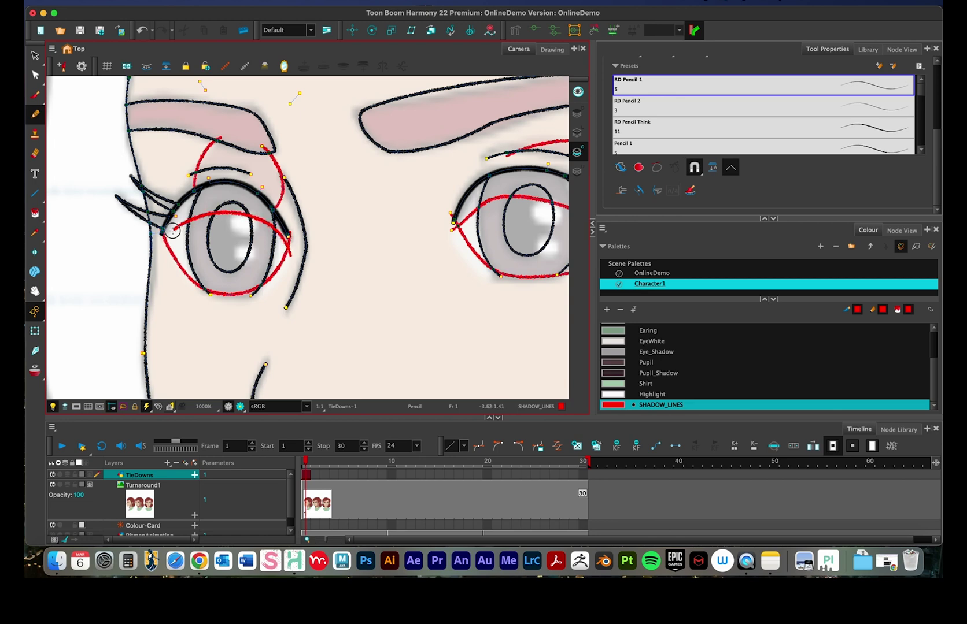
- Zoom out and centre the whole face in the view
{"action": "scroll", "coordinate": [313, 241], "scroll_direction": "down", "scroll_amount": 2}
{"action": "scroll", "coordinate": [340, 247], "scroll_direction": "down", "scroll_amount": 2}
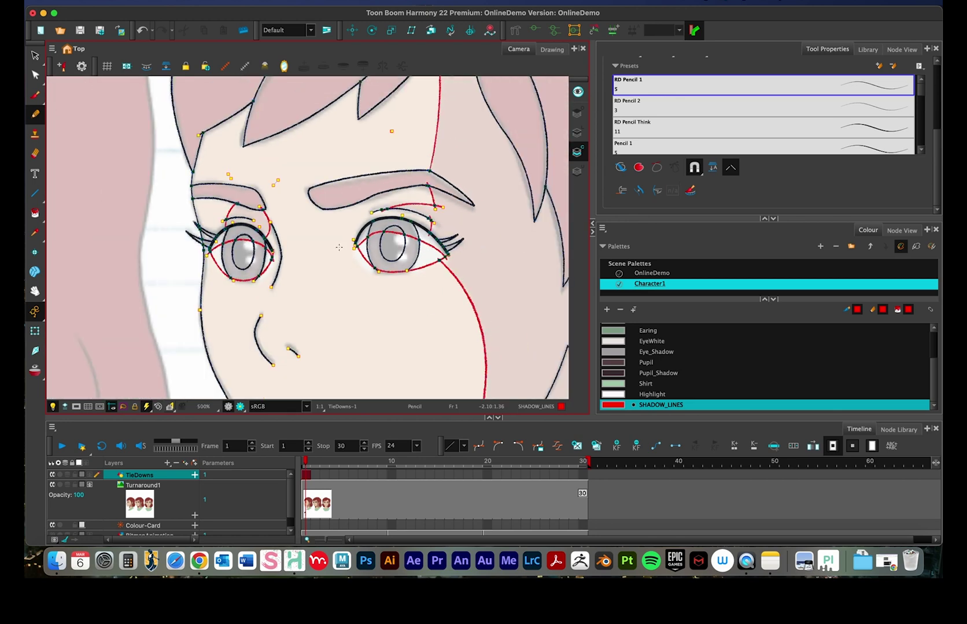
{"action": "scroll", "coordinate": [340, 247], "scroll_direction": "down", "scroll_amount": 3}
{"action": "left_click_drag", "start_coordinate": [338, 283], "coordinate": [303, 230]}
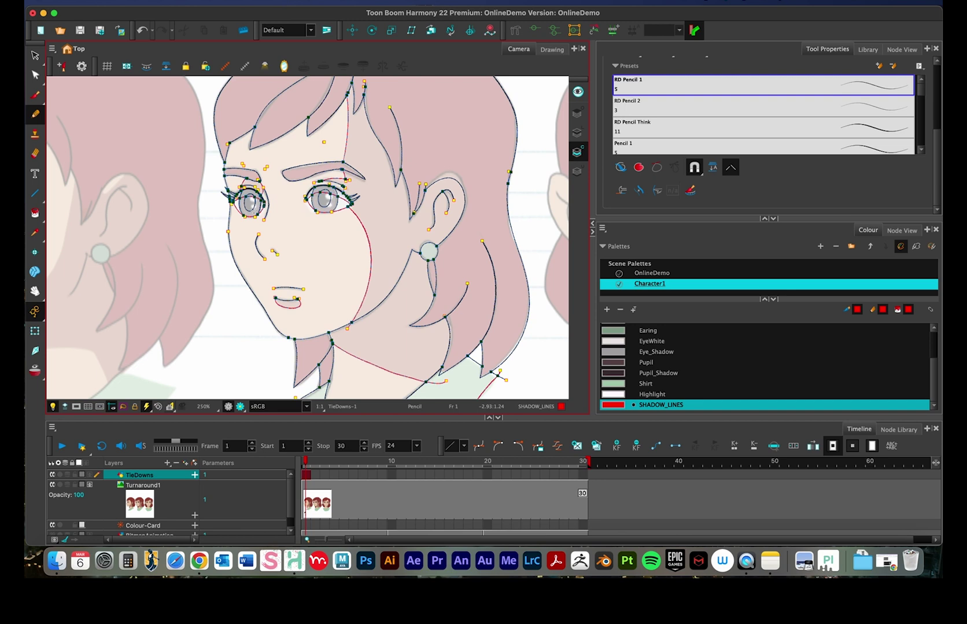
{"action": "scroll", "coordinate": [316, 152], "scroll_direction": "up", "scroll_amount": 2}
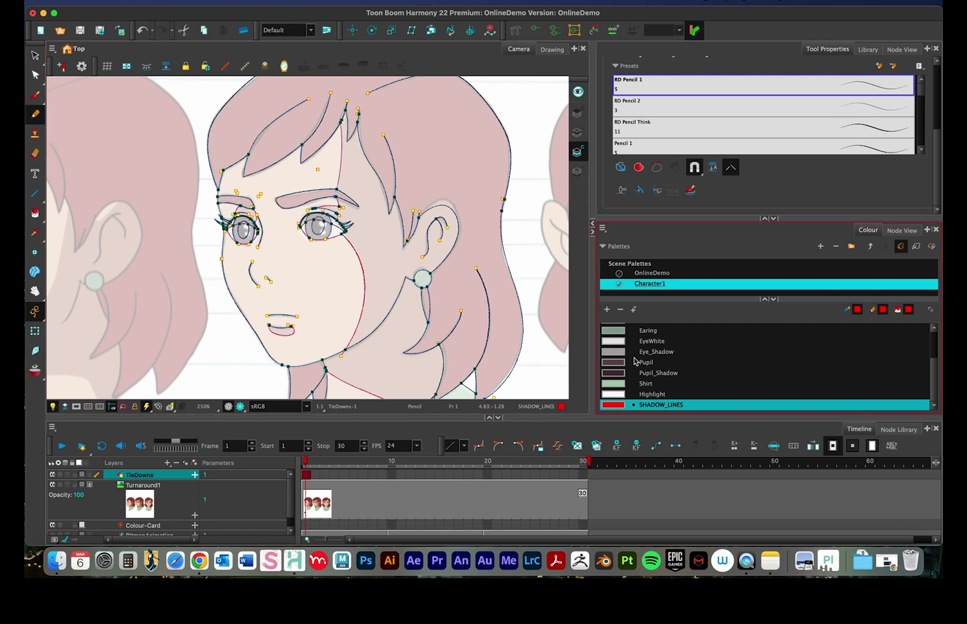
{"action": "scroll", "coordinate": [653, 362], "scroll_direction": "up", "scroll_amount": 3}
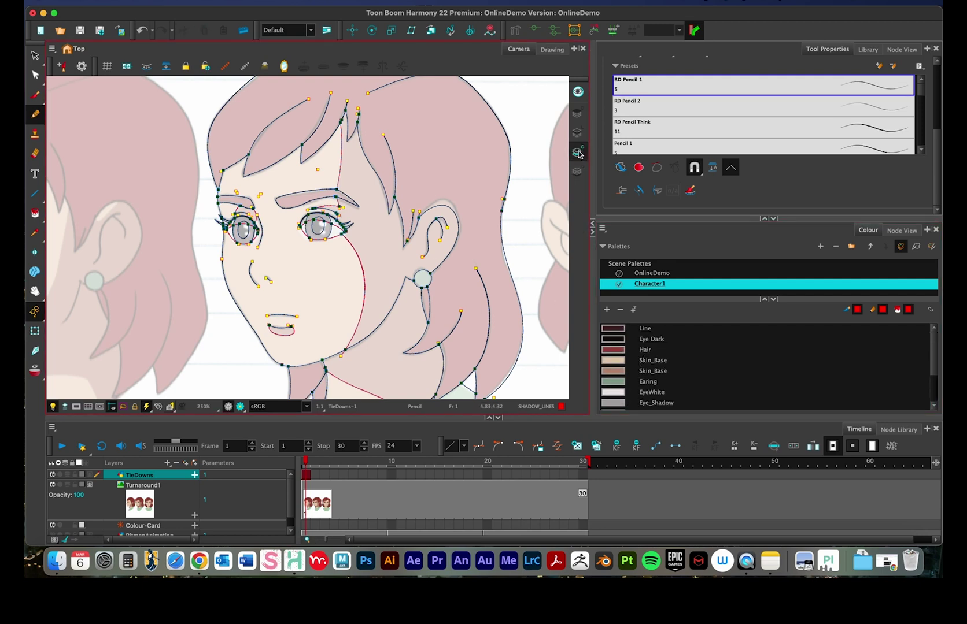
- Hide the Turnaround1 reference and fill the face, left eyelid and neck with light Skin_Base
{"action": "left_click", "coordinate": [657, 361]}
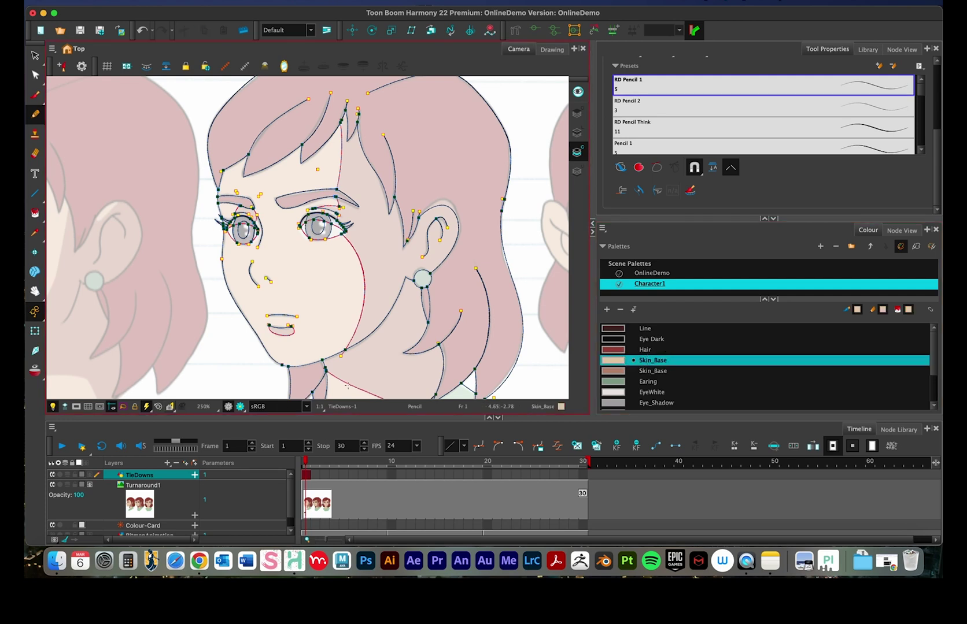
{"action": "left_click", "coordinate": [53, 485]}
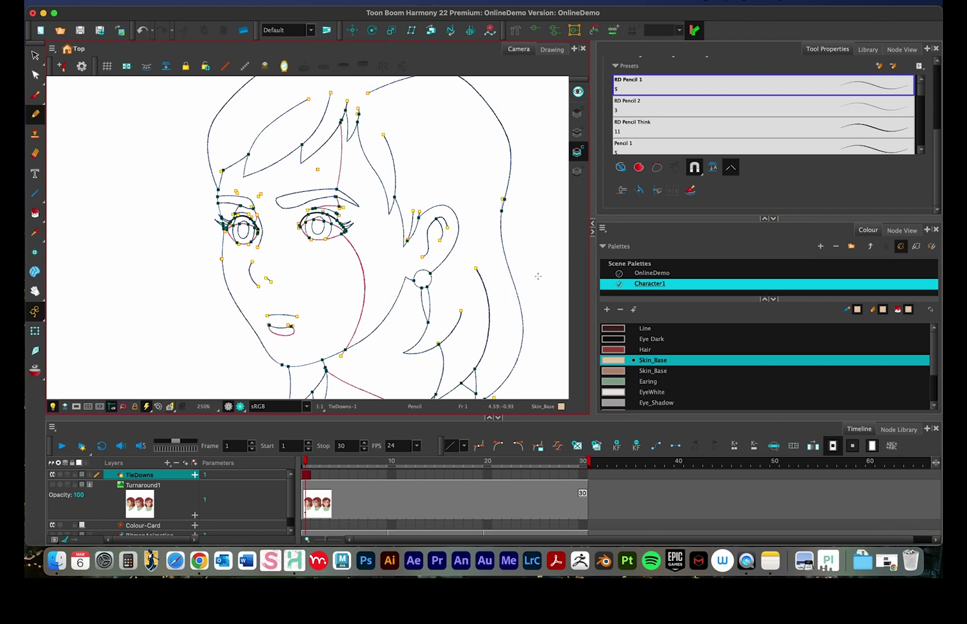
{"action": "key", "text": "alt+i"}
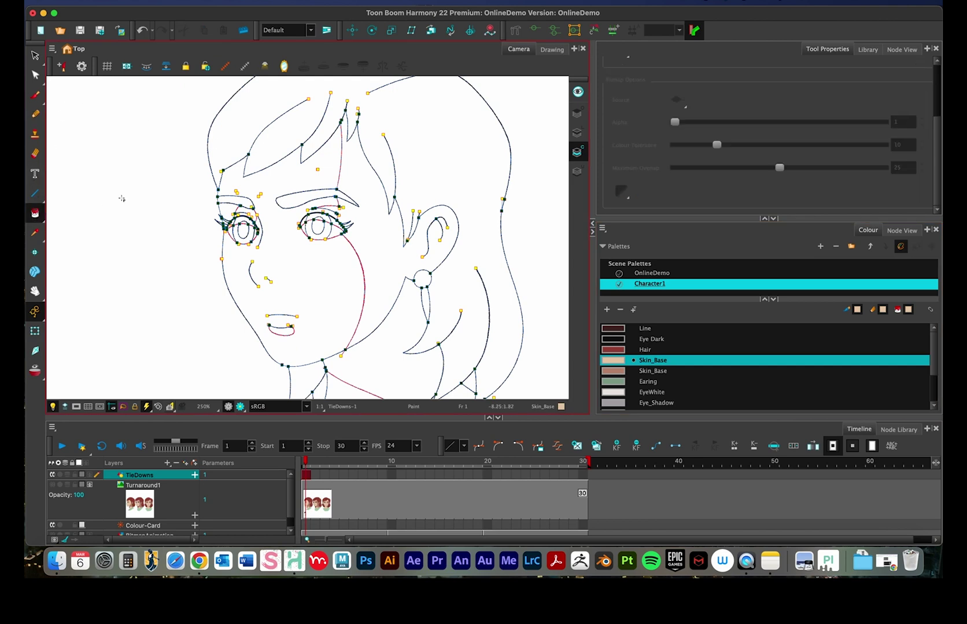
{"action": "left_click", "coordinate": [292, 219]}
{"action": "left_click", "coordinate": [228, 211]}
{"action": "left_click_drag", "start_coordinate": [384, 237], "coordinate": [396, 176]}
{"action": "left_click_drag", "start_coordinate": [363, 344], "coordinate": [364, 344]}
{"action": "left_click_drag", "start_coordinate": [347, 149], "coordinate": [395, 203]}
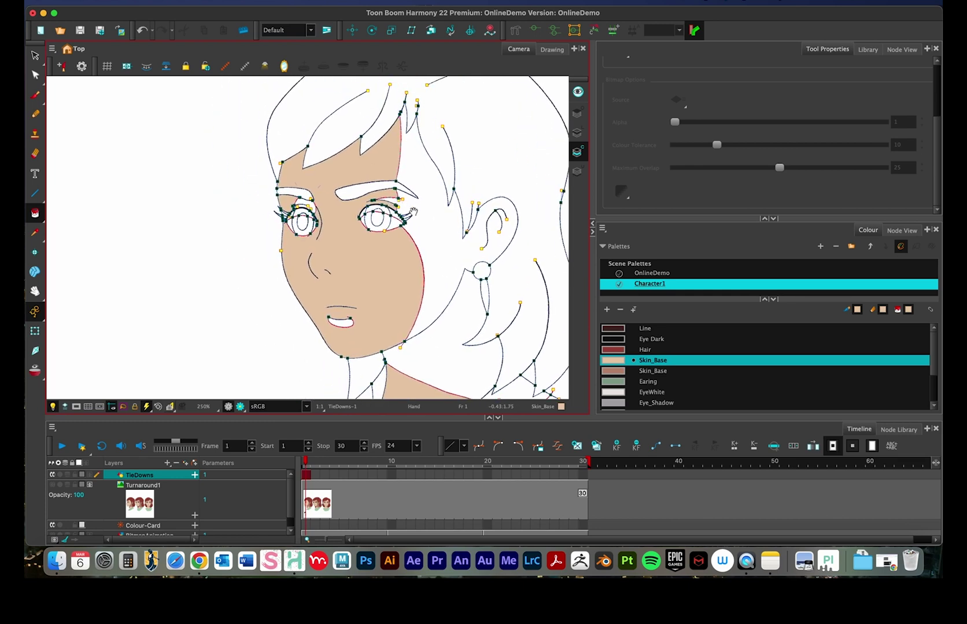
- Fill the face shadow, ear and neck shadow with the darker Skin_Base shade
{"action": "left_click", "coordinate": [658, 371]}
{"action": "left_click", "coordinate": [656, 360]}
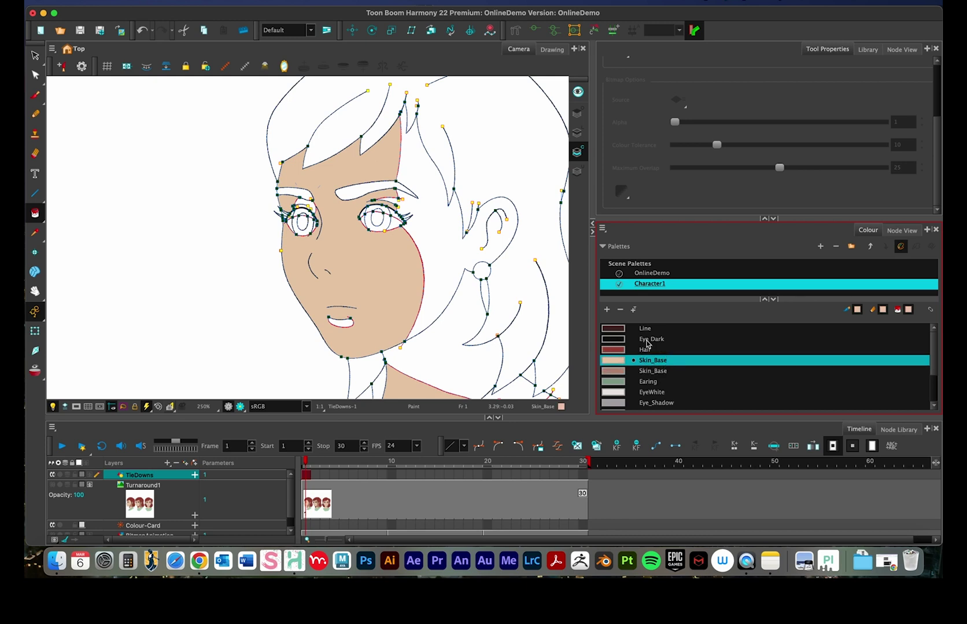
{"action": "left_click", "coordinate": [657, 371]}
{"action": "left_click", "coordinate": [439, 286]}
{"action": "left_click", "coordinate": [448, 354]}
{"action": "key", "text": "space"}
{"action": "left_click_drag", "start_coordinate": [454, 336], "coordinate": [431, 220]}
{"action": "left_click_drag", "start_coordinate": [405, 98], "coordinate": [405, 245]}
- Zoom into the left eye, try shading its eyelid darker, then undo both eyelid fills
{"action": "key", "text": "2"}
{"action": "key", "text": "2"}
{"action": "key", "text": "2"}
{"action": "key", "text": "2"}
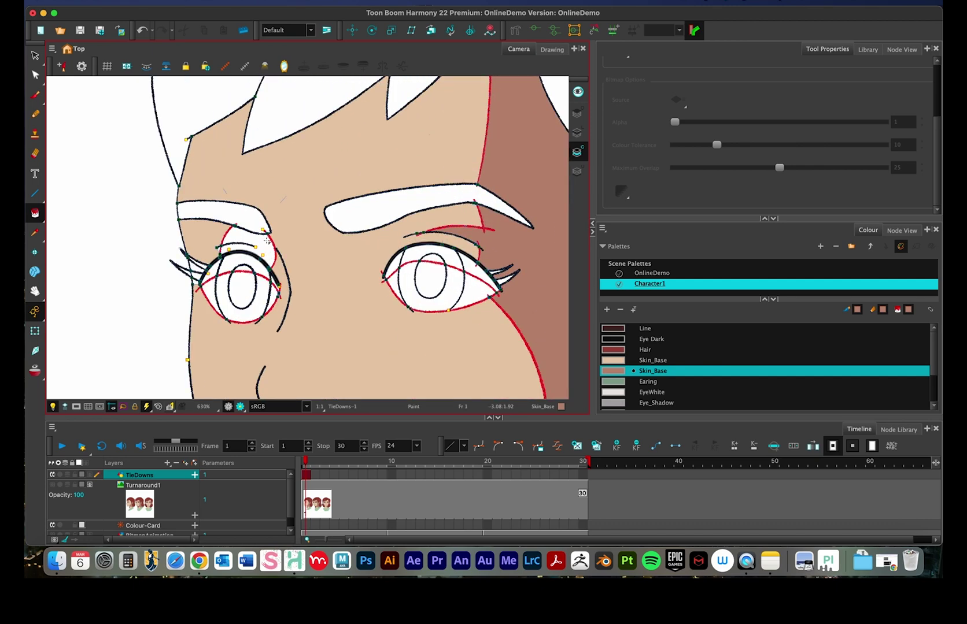
{"action": "scroll", "coordinate": [267, 240], "scroll_direction": "up", "scroll_amount": 2}
{"action": "left_click", "coordinate": [244, 252]}
{"action": "mouse_move", "coordinate": [188, 260]}
{"action": "left_mouse_down"}
{"action": "mouse_move", "coordinate": [392, 210]}
{"action": "mouse_move", "coordinate": [258, 221]}
{"action": "mouse_move", "coordinate": [251, 208]}
{"action": "left_mouse_up"}
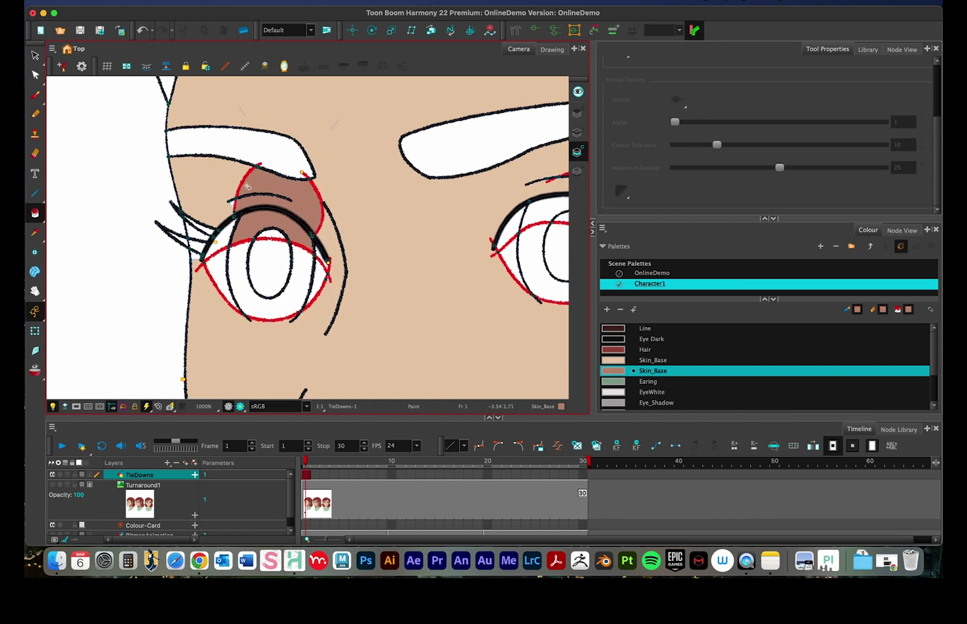
{"action": "key", "text": "super+z"}
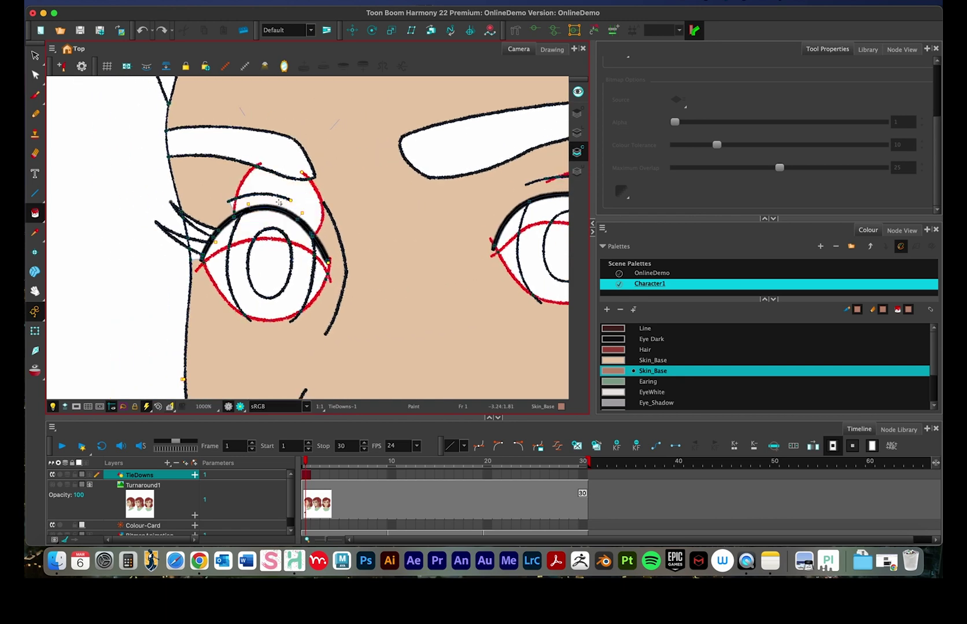
{"action": "left_click", "coordinate": [301, 187]}
{"action": "key", "text": "super+z"}
{"action": "scroll", "coordinate": [262, 227], "scroll_direction": "up", "scroll_amount": 5}
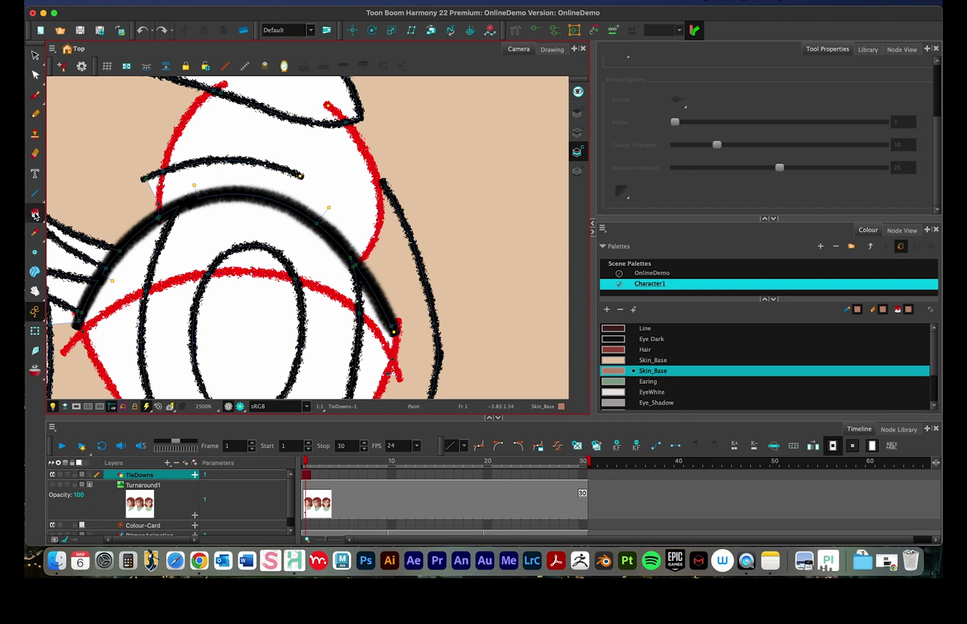
- Draw an invisible Stroke along the left eyelid curve and fill the eyelid above it darker
{"action": "left_click", "coordinate": [36, 215]}
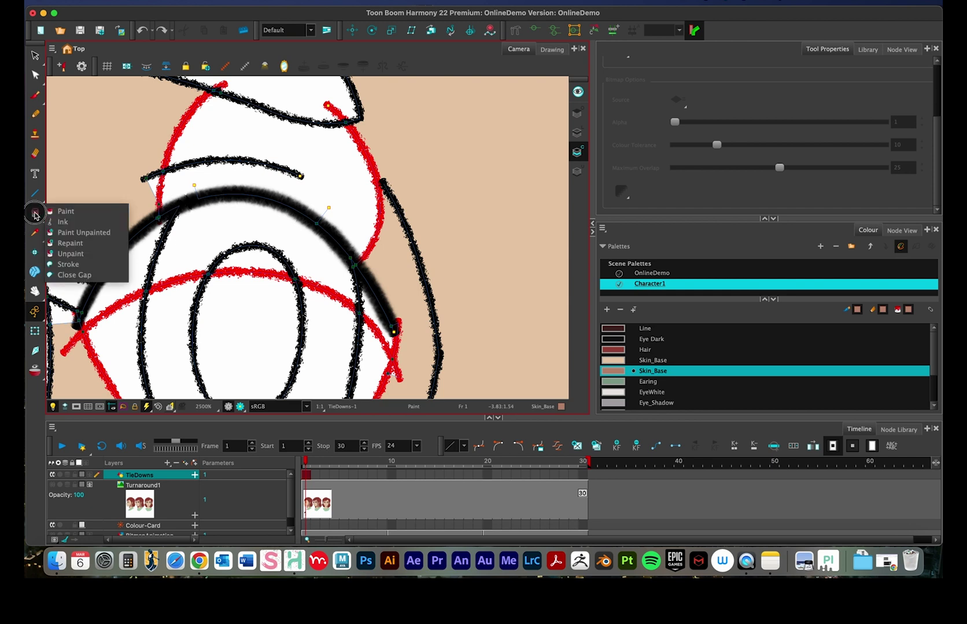
{"action": "left_click", "coordinate": [74, 264]}
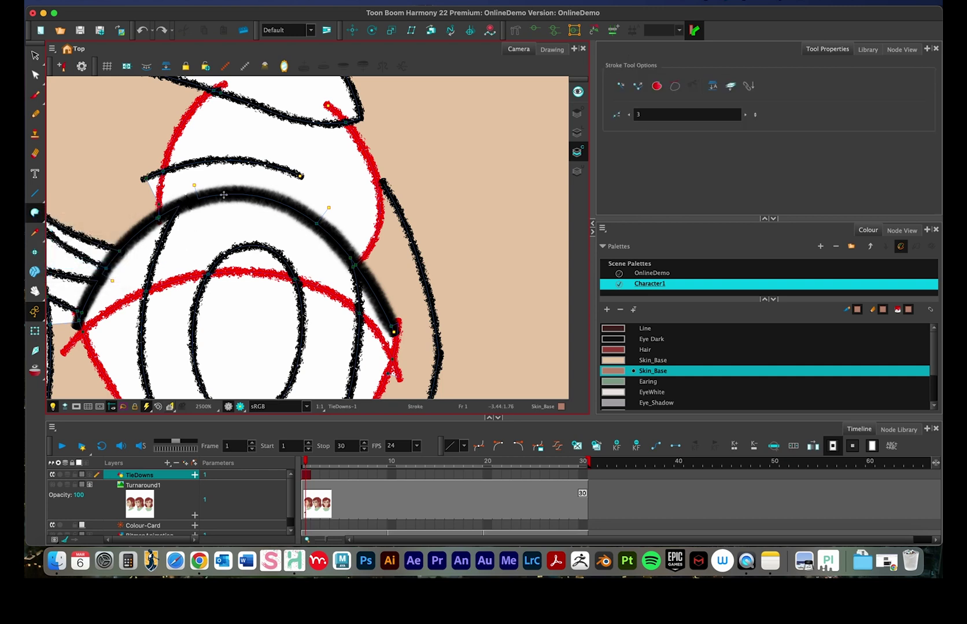
{"action": "key", "text": "k"}
{"action": "key", "text": "k"}
{"action": "key", "text": "k"}
{"action": "left_click_drag", "start_coordinate": [172, 213], "coordinate": [208, 193]}
{"action": "left_click_drag", "start_coordinate": [35, 213], "coordinate": [57, 210]}
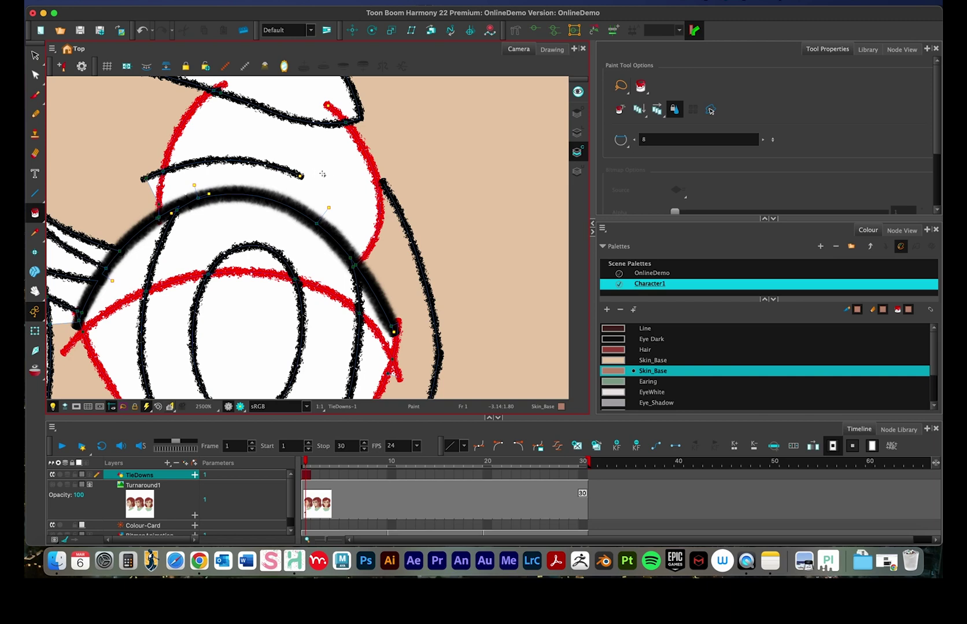
{"action": "left_click", "coordinate": [316, 212]}
{"action": "left_click_drag", "start_coordinate": [216, 178], "coordinate": [281, 182]}
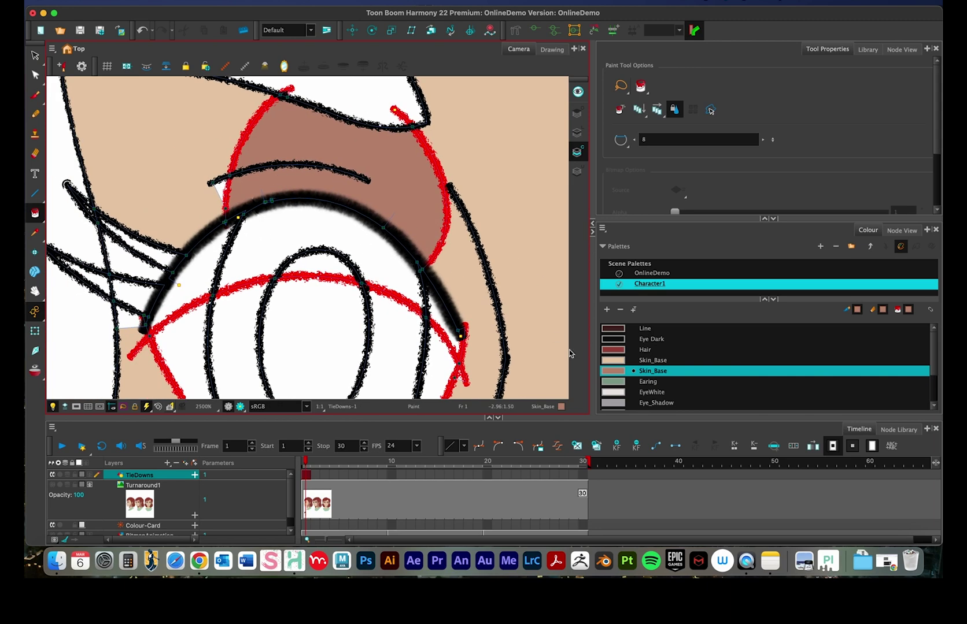
- Set Close Gap to none and fill the small eyelid gaps with lighter Skin_Base
{"action": "left_click_drag", "start_coordinate": [661, 358], "coordinate": [653, 376]}
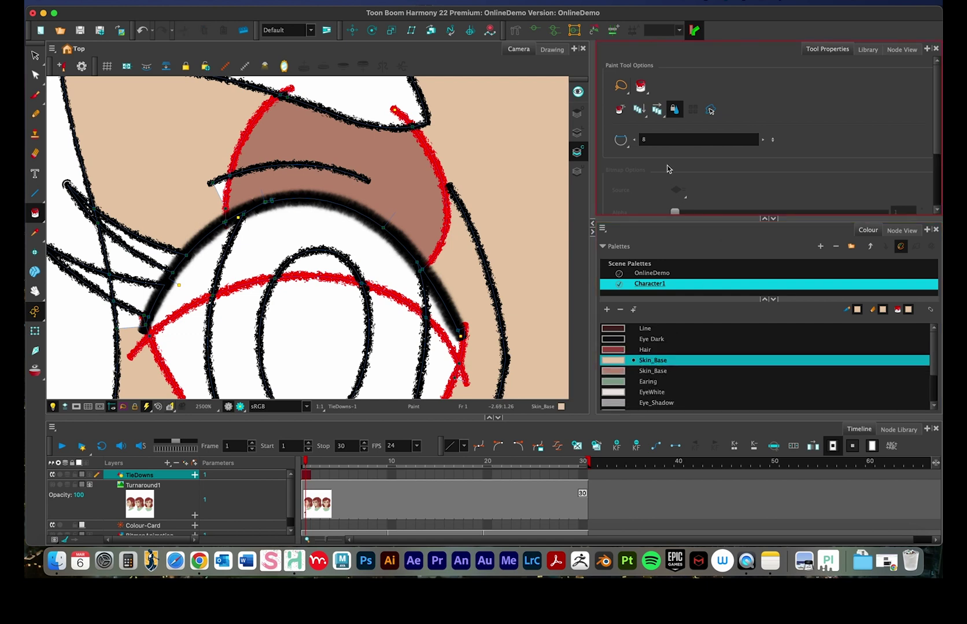
{"action": "left_click", "coordinate": [623, 144]}
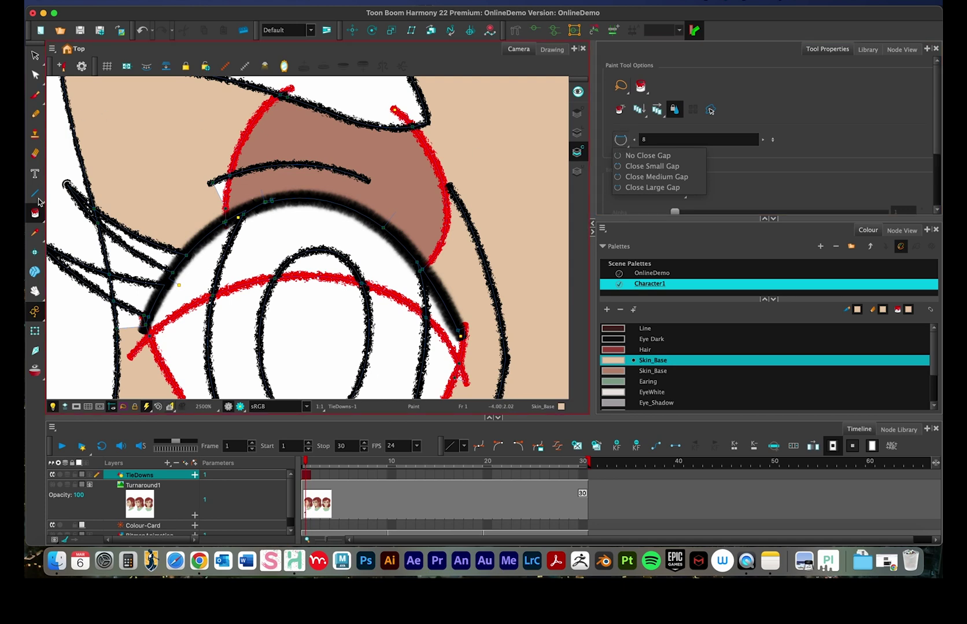
{"action": "left_click", "coordinate": [778, 113]}
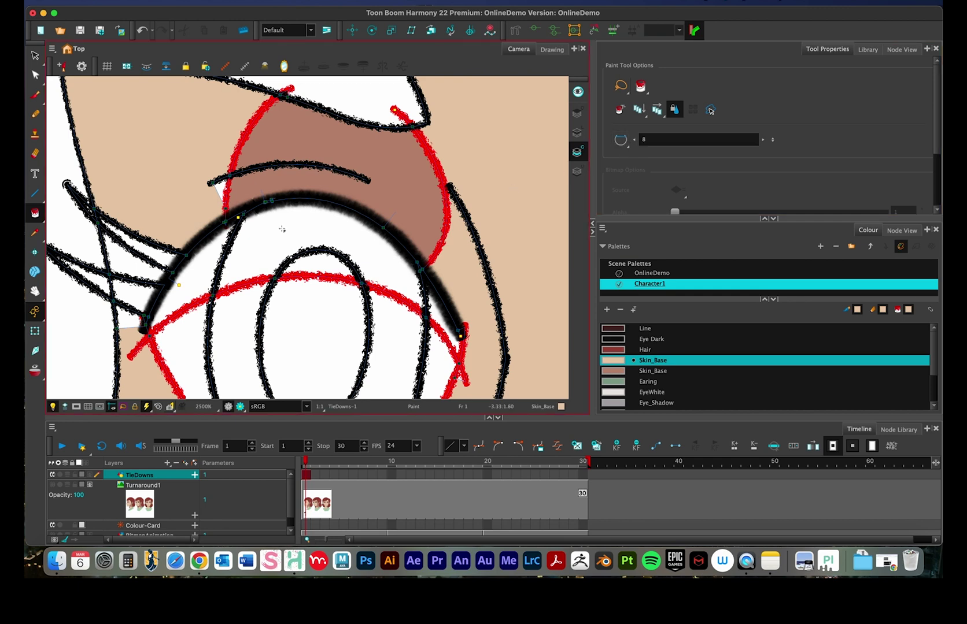
{"action": "left_click", "coordinate": [620, 139]}
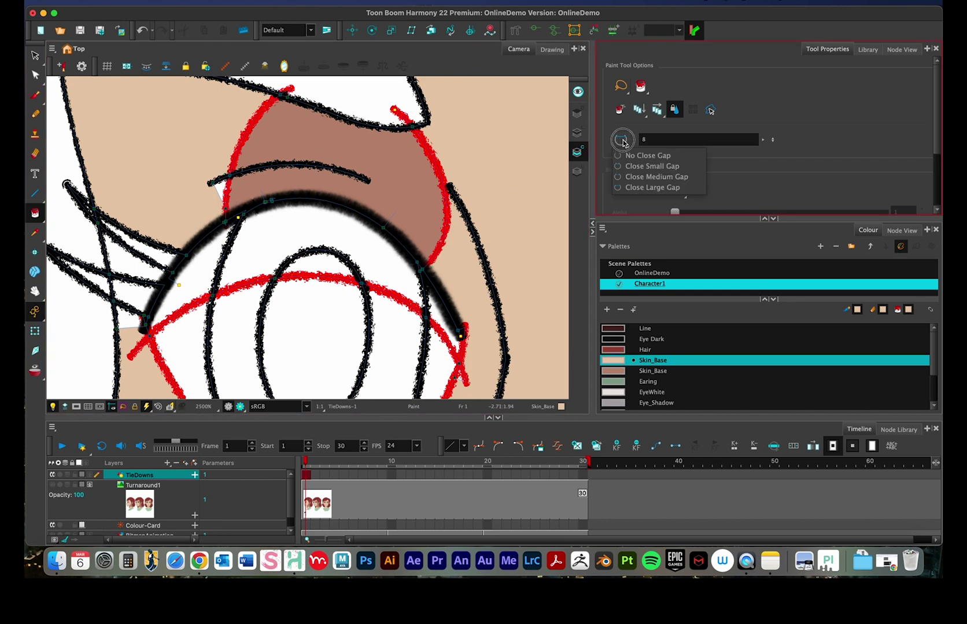
{"action": "left_click", "coordinate": [642, 156]}
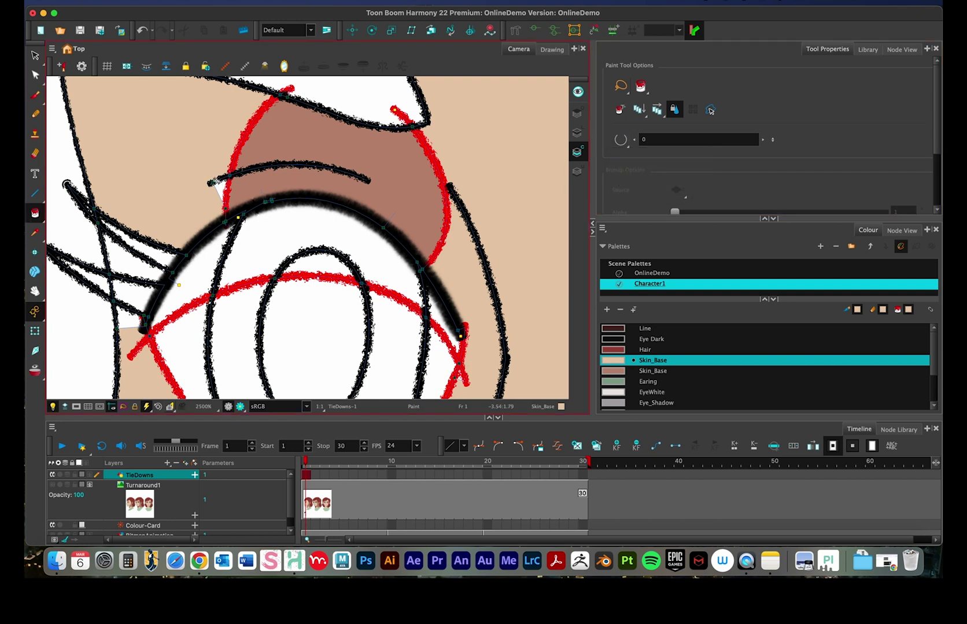
{"action": "left_click", "coordinate": [219, 189]}
{"action": "left_click", "coordinate": [129, 268]}
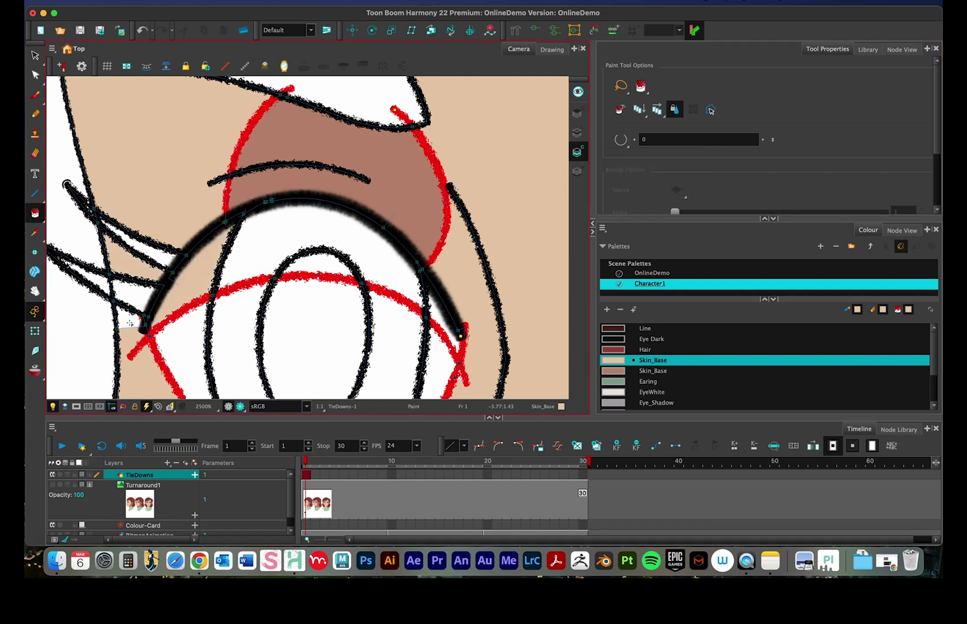
{"action": "key", "text": "super+z"}
{"action": "left_click", "coordinate": [125, 323]}
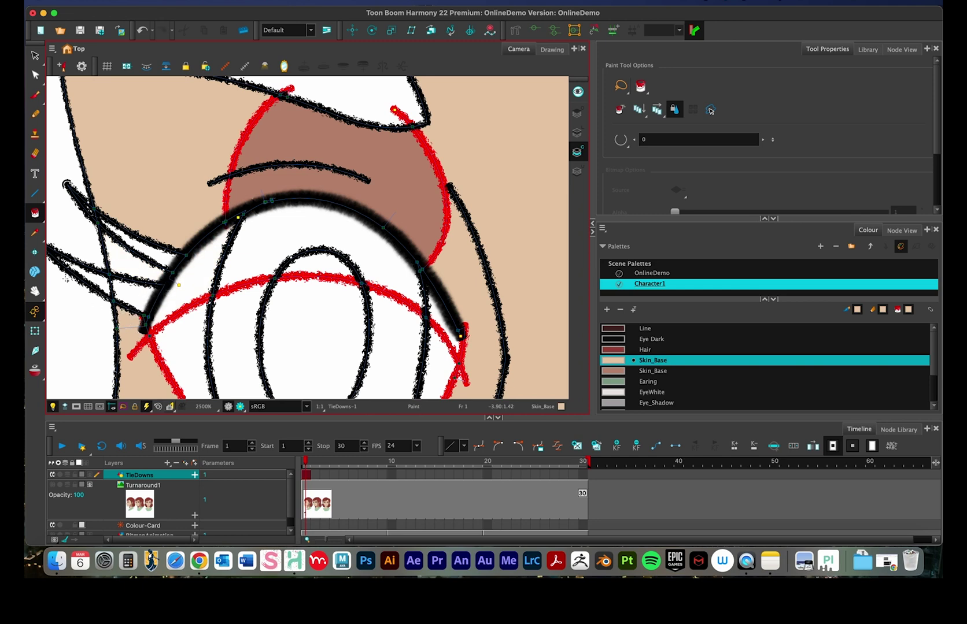
- Fill the left pupil and eyelash sections with Eye Dark
{"action": "mouse_move", "coordinate": [35, 212]}
{"action": "left_mouse_down"}
{"action": "mouse_move", "coordinate": [58, 232]}
{"action": "mouse_move", "coordinate": [64, 277]}
{"action": "mouse_move", "coordinate": [63, 269]}
{"action": "left_mouse_up"}
{"action": "left_click_drag", "start_coordinate": [35, 212], "coordinate": [54, 209]}
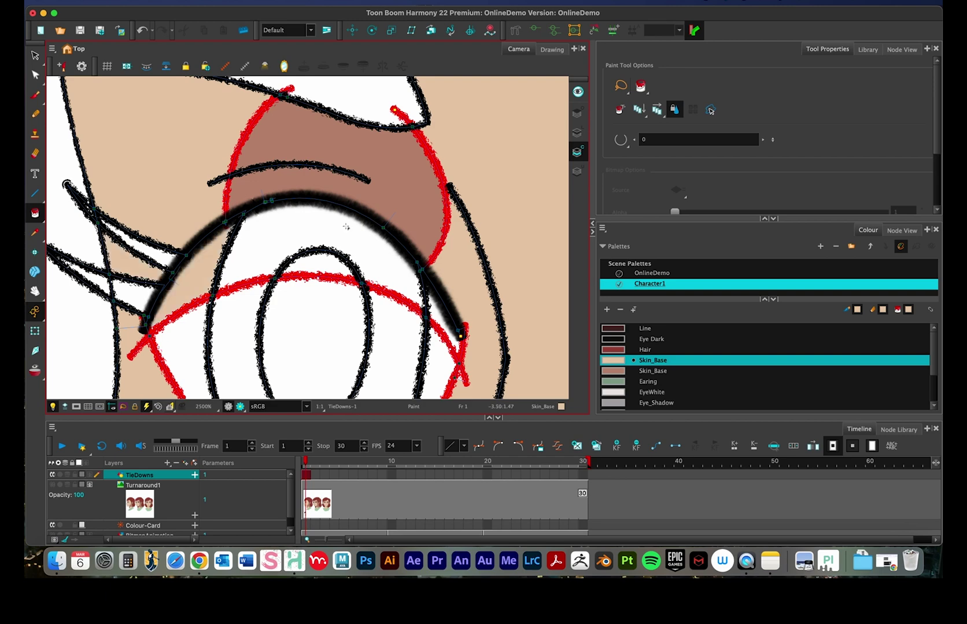
{"action": "scroll", "coordinate": [346, 227], "scroll_direction": "right", "scroll_amount": 3}
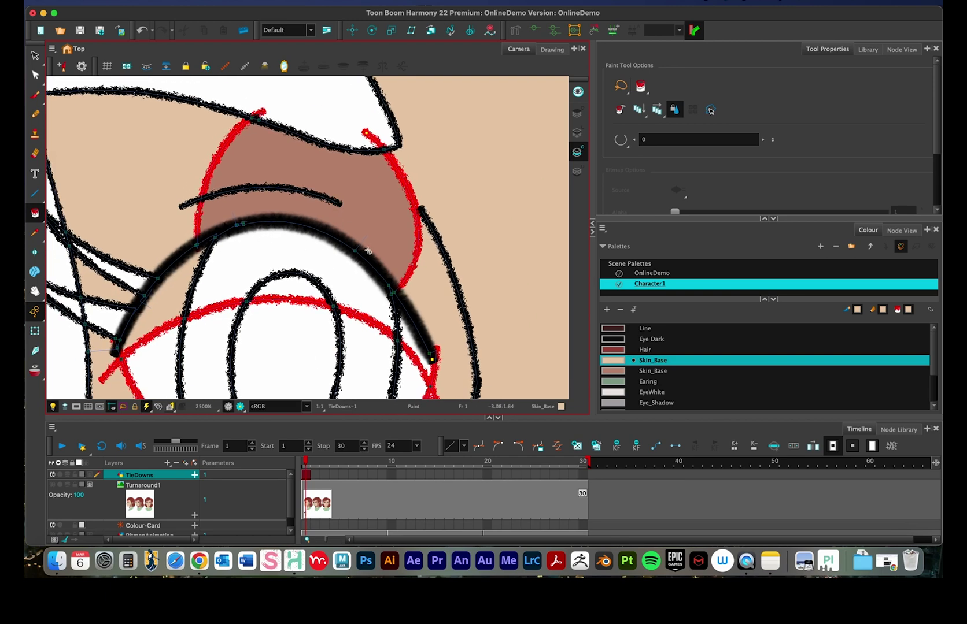
{"action": "key", "text": "1"}
{"action": "key", "text": "1"}
{"action": "key", "text": "1"}
{"action": "key", "text": "1"}
{"action": "left_click_drag", "start_coordinate": [320, 247], "coordinate": [310, 228]}
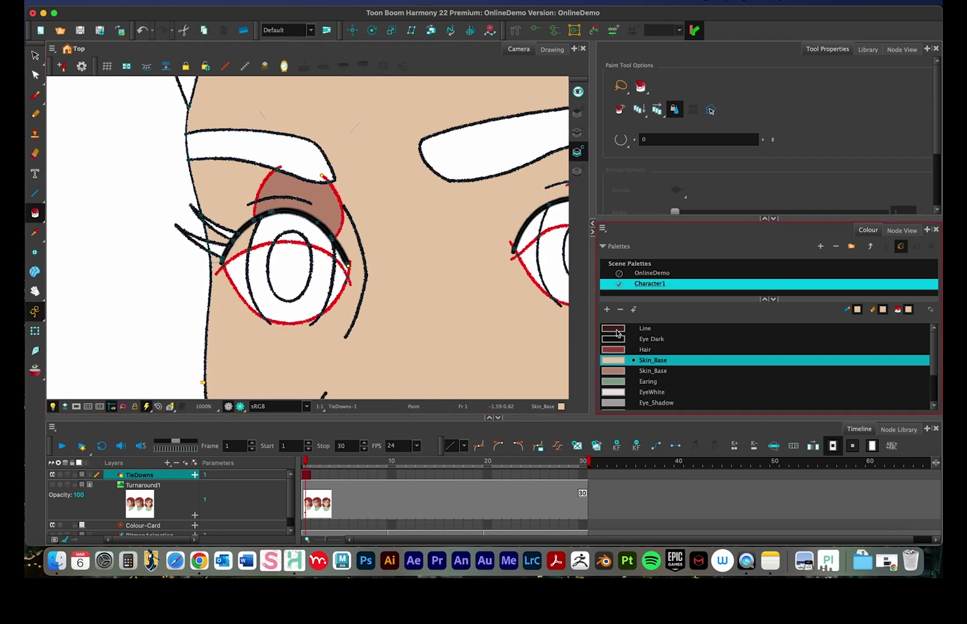
{"action": "left_click", "coordinate": [654, 341]}
{"action": "left_click", "coordinate": [299, 262]}
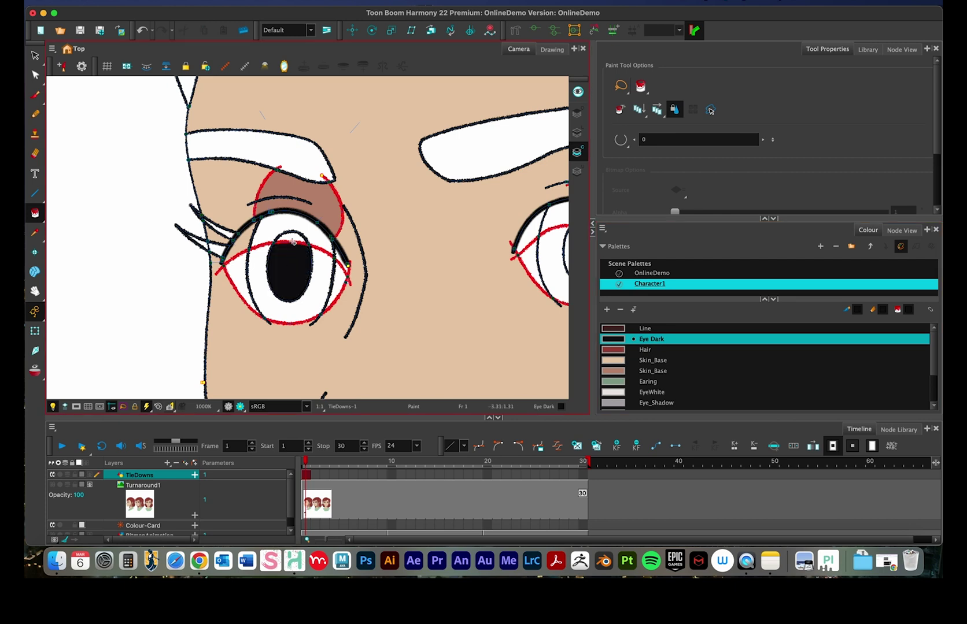
{"action": "left_click", "coordinate": [220, 231]}
- Fill the remaining eyelash section and the lower-lash gap with Eye Dark
{"action": "left_click", "coordinate": [214, 246]}
{"action": "left_click_drag", "start_coordinate": [201, 242], "coordinate": [219, 257]}
{"action": "left_click", "coordinate": [220, 260]}
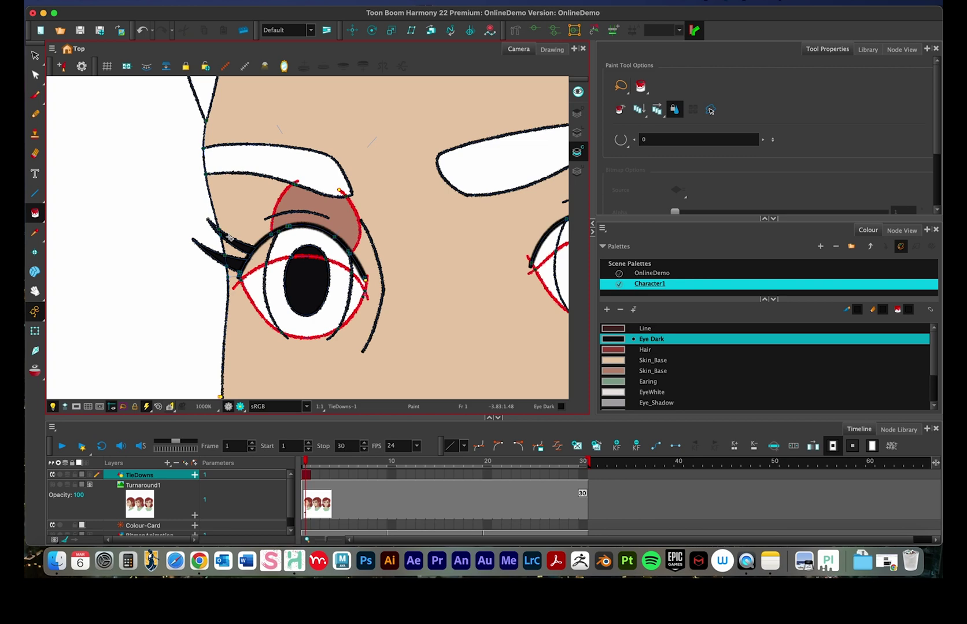
{"action": "scroll", "coordinate": [230, 237], "scroll_direction": "up", "scroll_amount": 5}
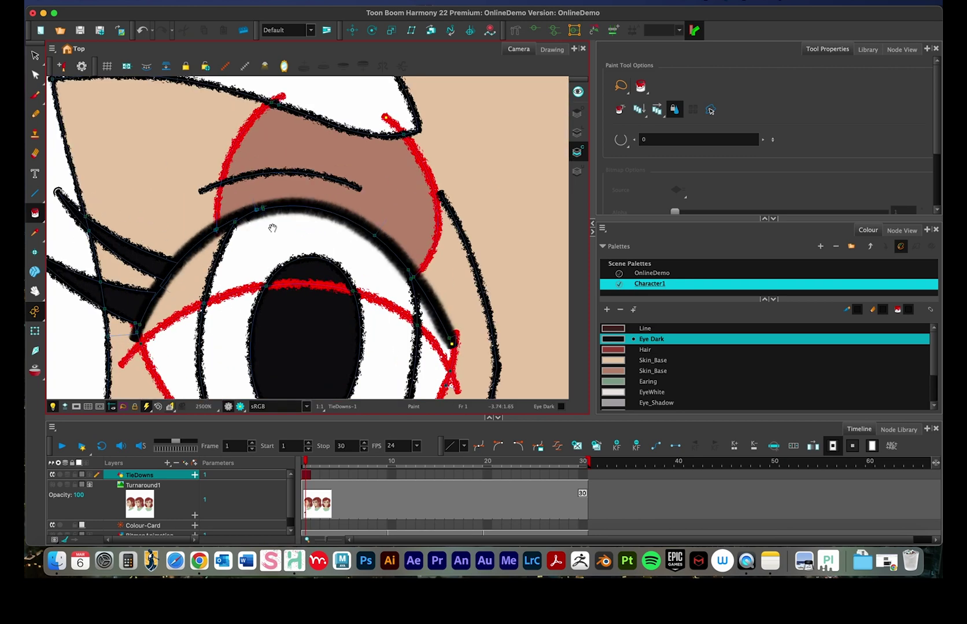
- Fill both parts of the other eye's pupil with Eye Dark
{"action": "left_click_drag", "start_coordinate": [561, 238], "coordinate": [384, 243]}
{"action": "key", "text": "1"}
{"action": "key", "text": "1"}
{"action": "key", "text": "1"}
{"action": "left_click_drag", "start_coordinate": [499, 277], "coordinate": [270, 243]}
{"action": "left_click", "coordinate": [352, 232]}
{"action": "left_click", "coordinate": [369, 204]}
{"action": "left_click_drag", "start_coordinate": [411, 241], "coordinate": [363, 229]}
{"action": "scroll", "coordinate": [659, 375], "scroll_direction": "down", "scroll_amount": 3}
{"action": "scroll", "coordinate": [659, 376], "scroll_direction": "up", "scroll_amount": 3}
{"action": "scroll", "coordinate": [658, 373], "scroll_direction": "down", "scroll_amount": 2}
- Try filling the eye white with EyeWhite, then undo it
{"action": "left_click", "coordinate": [652, 366]}
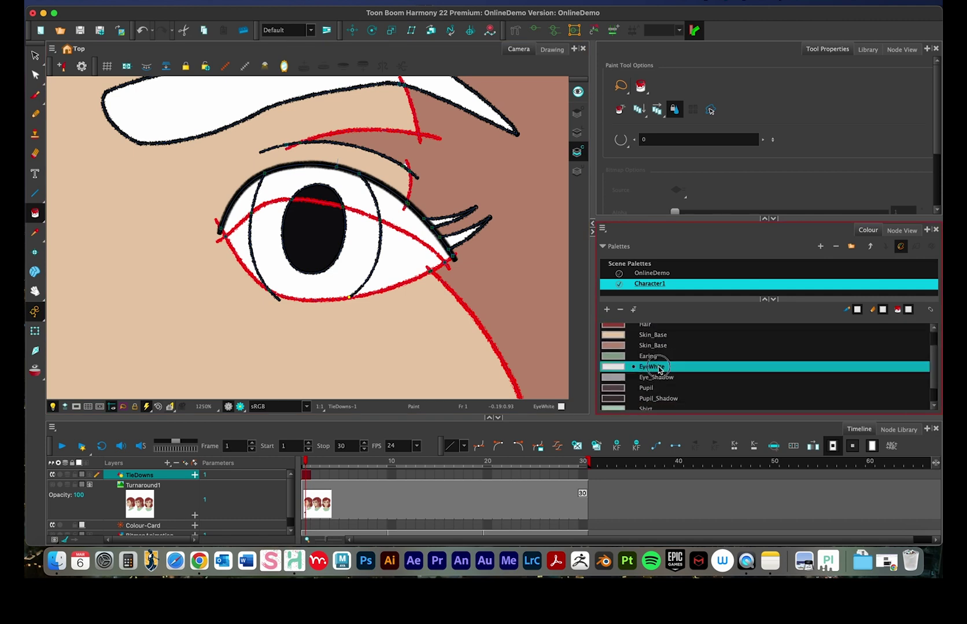
{"action": "left_click", "coordinate": [264, 238]}
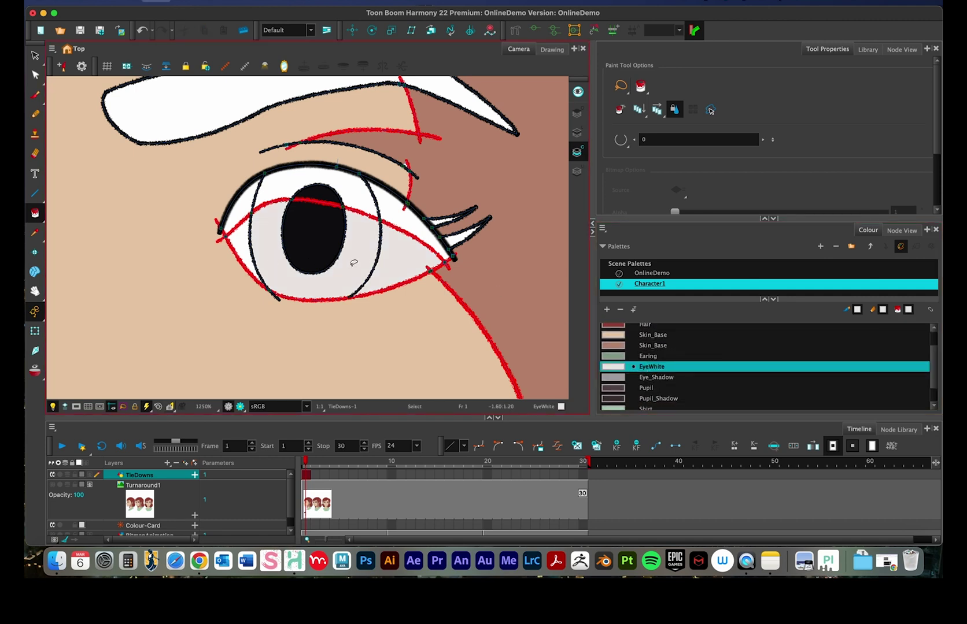
{"action": "key", "text": "super+z"}
{"action": "scroll", "coordinate": [386, 271], "scroll_direction": "up", "scroll_amount": 2}
{"action": "scroll", "coordinate": [386, 272], "scroll_direction": "up", "scroll_amount": 4}
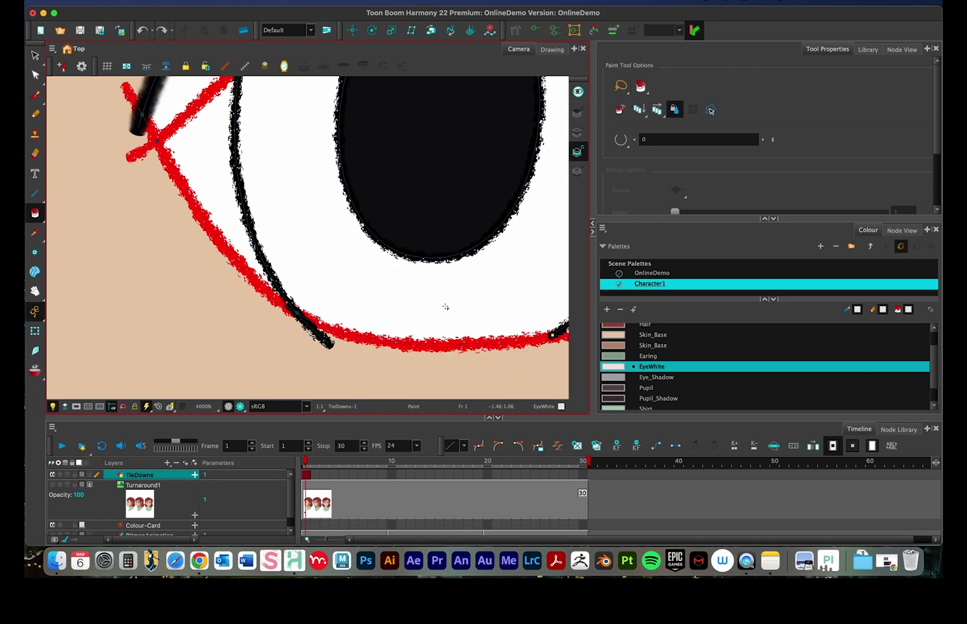
{"action": "scroll", "coordinate": [365, 290], "scroll_direction": "up", "scroll_amount": 2}
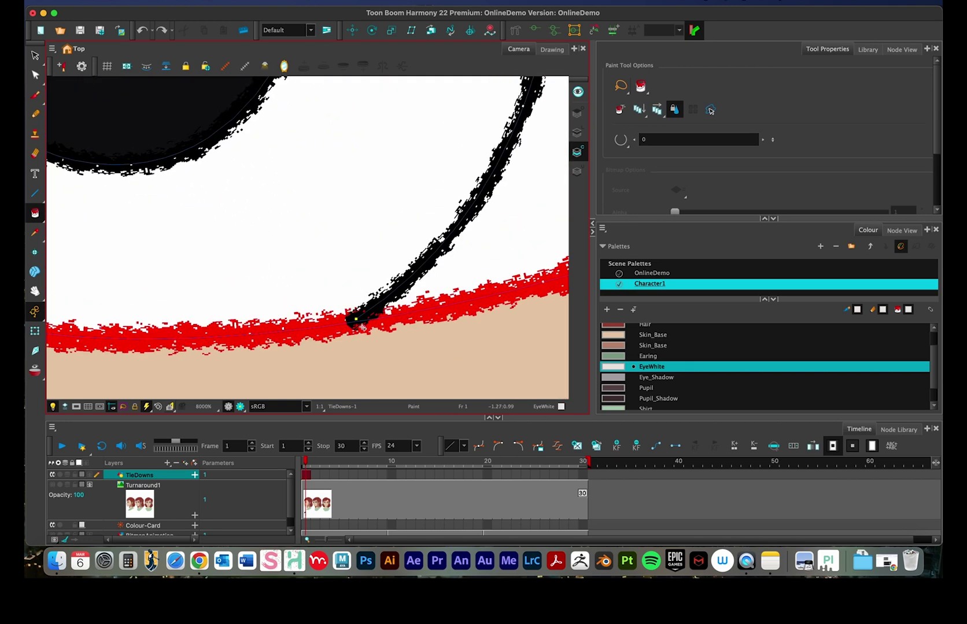
- Close the line gap with an invisible stroke and fill the eye white with EyeWhite
{"action": "mouse_move", "coordinate": [34, 213]}
{"action": "left_mouse_down"}
{"action": "mouse_move", "coordinate": [58, 220]}
{"action": "mouse_move", "coordinate": [58, 260]}
{"action": "left_mouse_up"}
{"action": "left_click_drag", "start_coordinate": [356, 327], "coordinate": [359, 320]}
{"action": "left_click_drag", "start_coordinate": [34, 213], "coordinate": [61, 210]}
{"action": "left_click", "coordinate": [497, 240]}
{"action": "left_click_drag", "start_coordinate": [512, 216], "coordinate": [432, 269]}
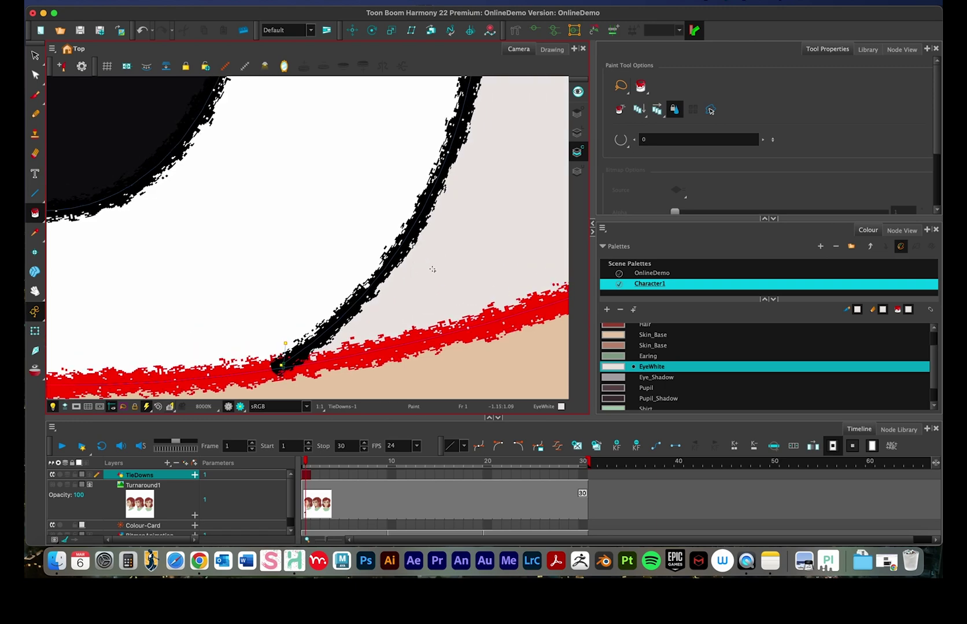
{"action": "key", "text": "1"}
{"action": "key", "text": "1"}
{"action": "key", "text": "1"}
{"action": "key", "text": "1"}
{"action": "key", "text": "1"}
{"action": "key", "text": "1"}
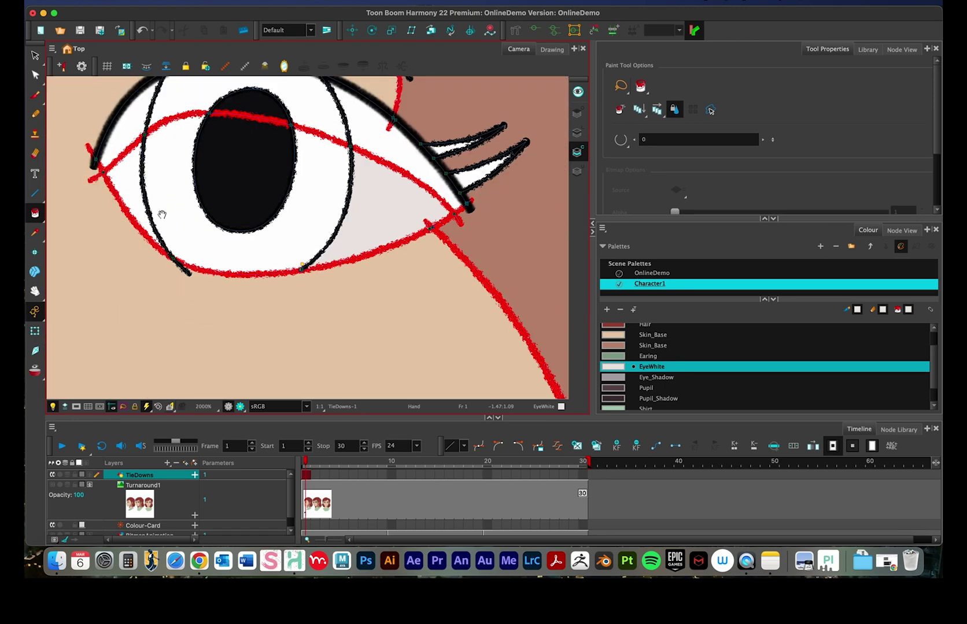
{"action": "mouse_move", "coordinate": [161, 214]}
{"action": "left_mouse_down"}
{"action": "mouse_move", "coordinate": [227, 227]}
{"action": "mouse_move", "coordinate": [217, 280]}
{"action": "left_mouse_up"}
{"action": "left_click", "coordinate": [656, 377]}
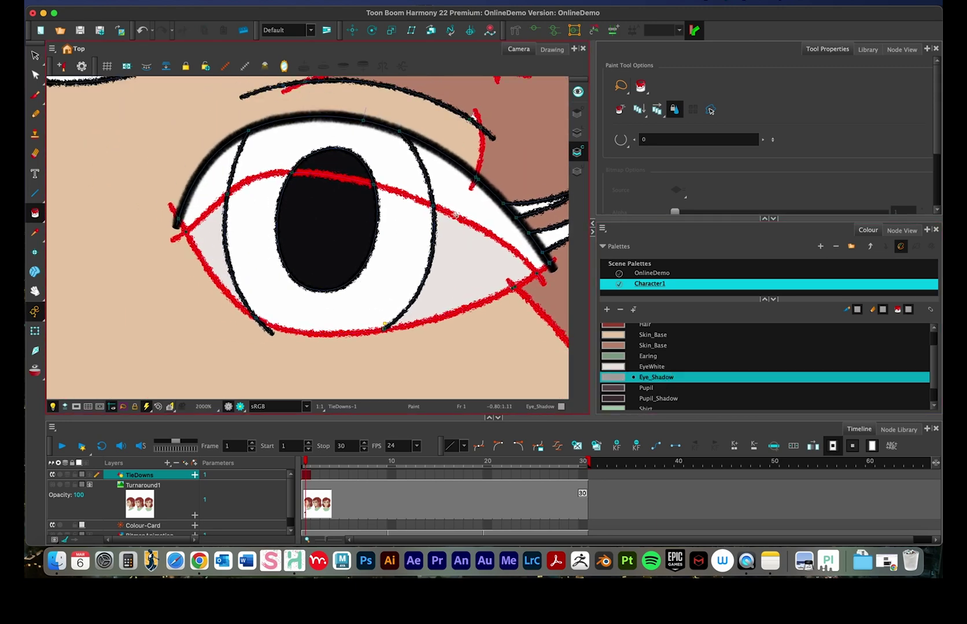
- Shade the upper eye slivers with Eye_Shadow and tint both inner corners EyeWhite
{"action": "left_click", "coordinate": [466, 214]}
{"action": "left_click", "coordinate": [221, 186]}
{"action": "left_click_drag", "start_coordinate": [287, 213], "coordinate": [228, 223]}
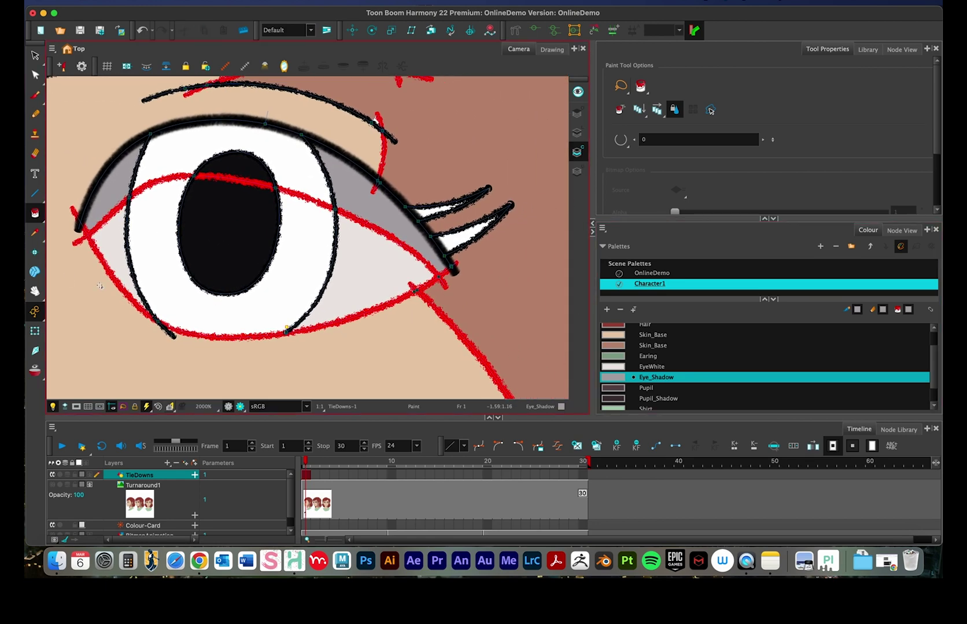
{"action": "scroll", "coordinate": [100, 285], "scroll_direction": "left", "scroll_amount": 10}
{"action": "left_click", "coordinate": [645, 366]}
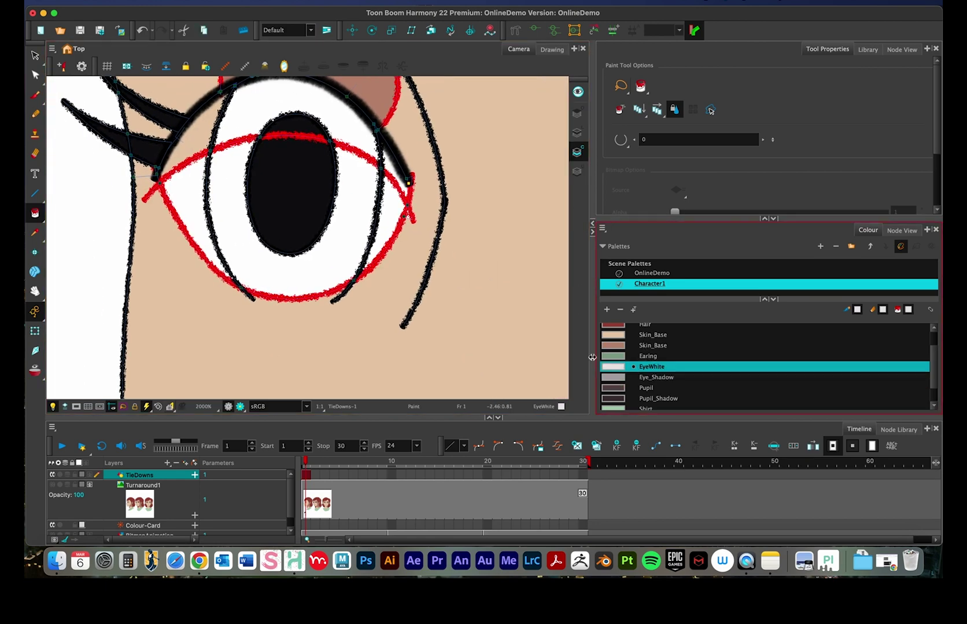
{"action": "left_click", "coordinate": [392, 202]}
{"action": "left_click", "coordinate": [191, 208]}
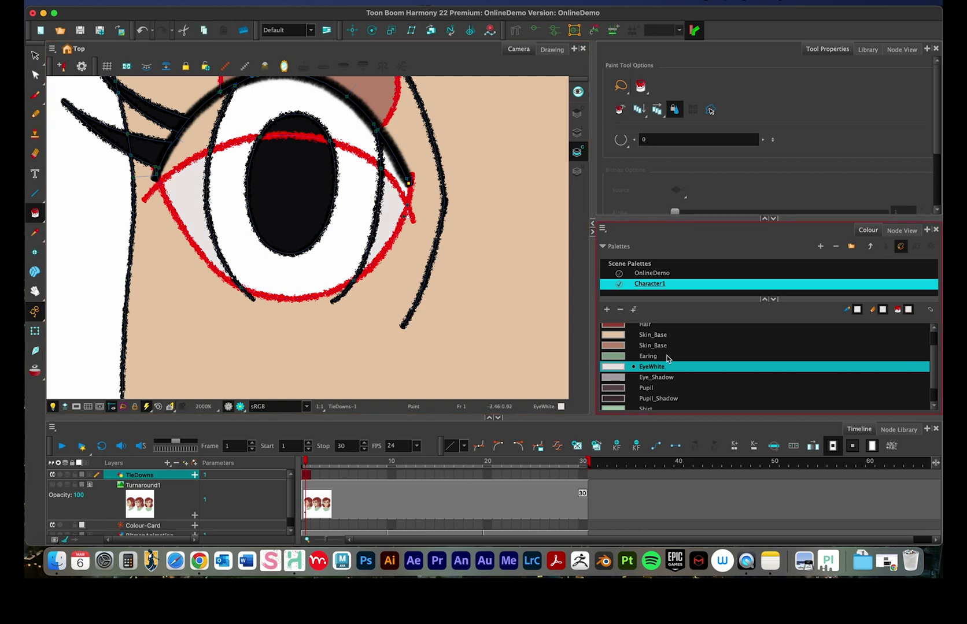
- Shade the eyelid crease and the eye's right corner with Eye_Shadow
{"action": "left_click", "coordinate": [659, 379]}
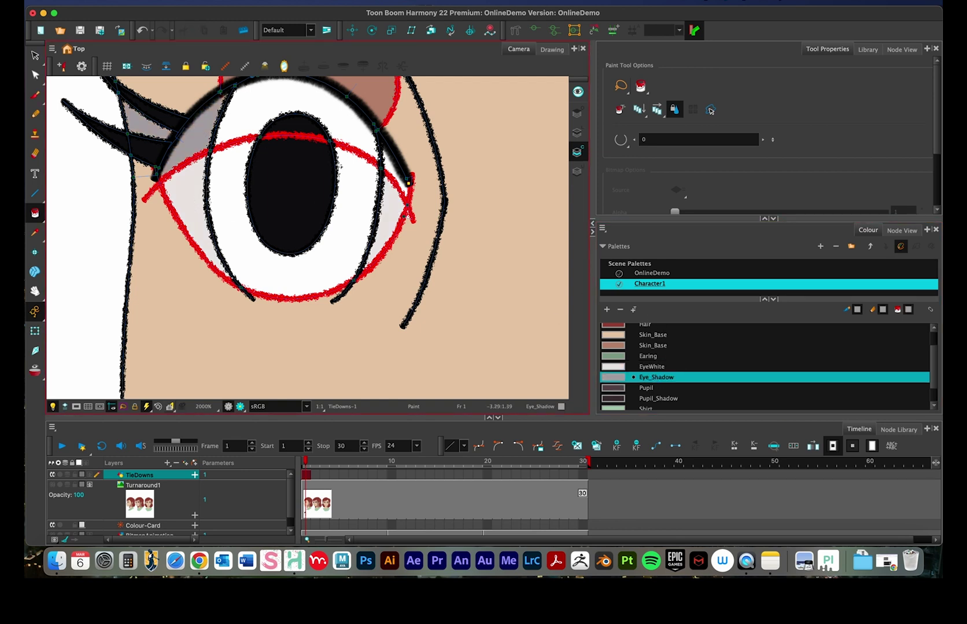
{"action": "left_click", "coordinate": [202, 144]}
{"action": "left_click", "coordinate": [397, 174]}
{"action": "left_click_drag", "start_coordinate": [287, 168], "coordinate": [366, 242]}
{"action": "scroll", "coordinate": [257, 230], "scroll_direction": "up", "scroll_amount": 6}
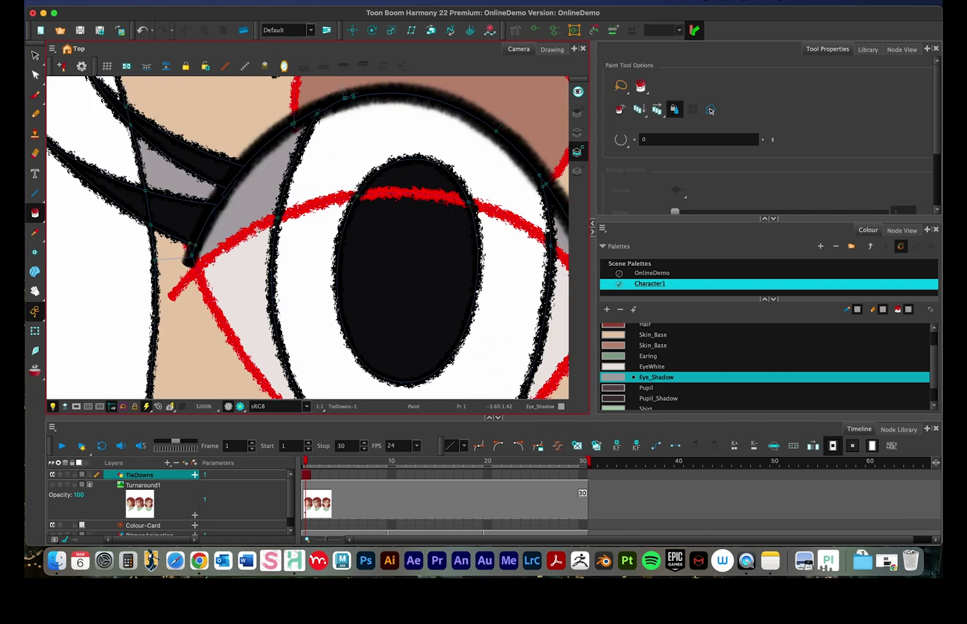
{"action": "left_click_drag", "start_coordinate": [339, 248], "coordinate": [332, 245]}
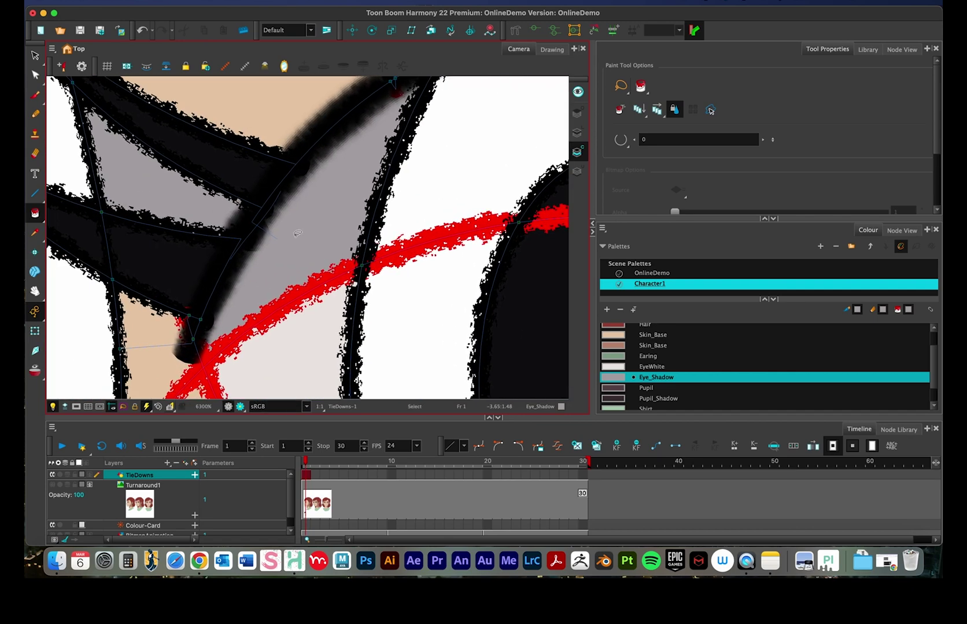
{"action": "scroll", "coordinate": [320, 220], "scroll_direction": "up", "scroll_amount": 2}
{"action": "scroll", "coordinate": [320, 220], "scroll_direction": "left", "scroll_amount": 2}
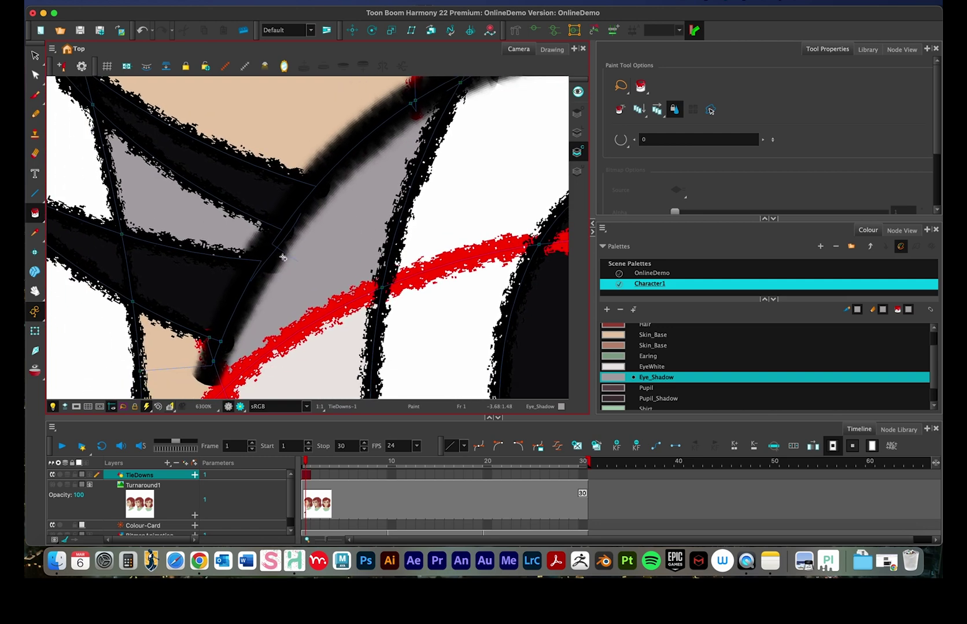
- Try filling the grey zone with Skin_Base using Close Large Gap, undoing each attempt
{"action": "left_click", "coordinate": [651, 336]}
{"action": "left_click", "coordinate": [338, 219]}
{"action": "key", "text": "cmd+z"}
{"action": "left_click", "coordinate": [621, 140]}
{"action": "left_click", "coordinate": [652, 187]}
{"action": "left_click", "coordinate": [203, 233]}
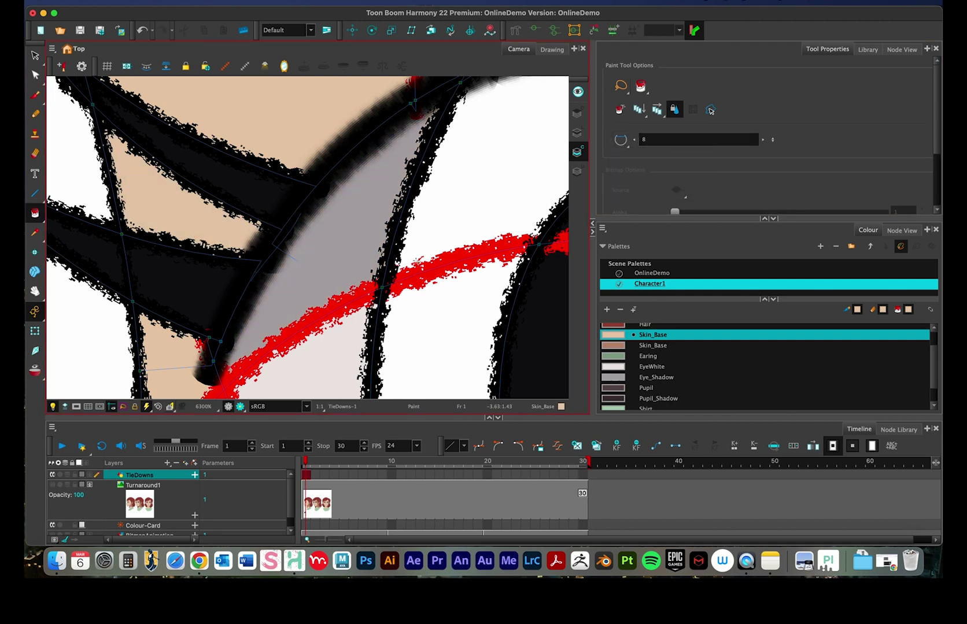
{"action": "key", "text": "super+z"}
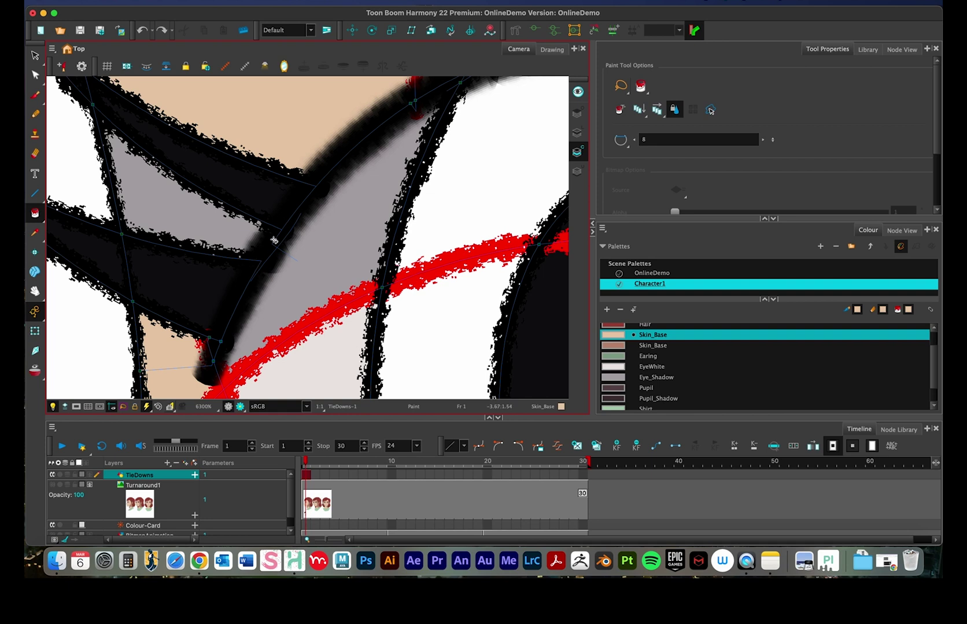
- Reset gap closing to Close Large Gap and fill only the left grey region with Skin_Base
{"action": "left_click", "coordinate": [35, 214]}
{"action": "left_click", "coordinate": [621, 141]}
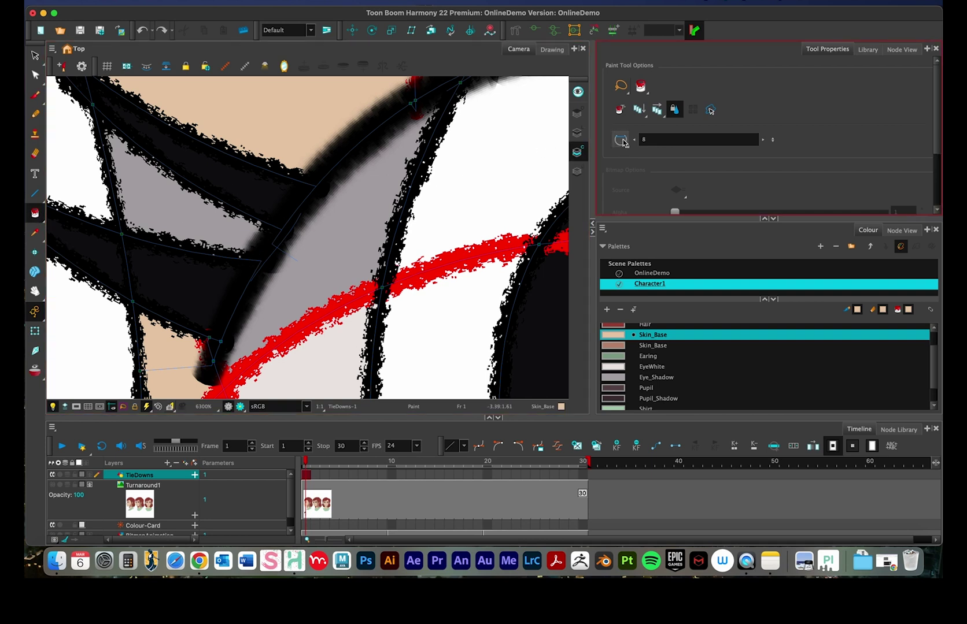
{"action": "left_click", "coordinate": [623, 141]}
{"action": "left_click", "coordinate": [647, 155]}
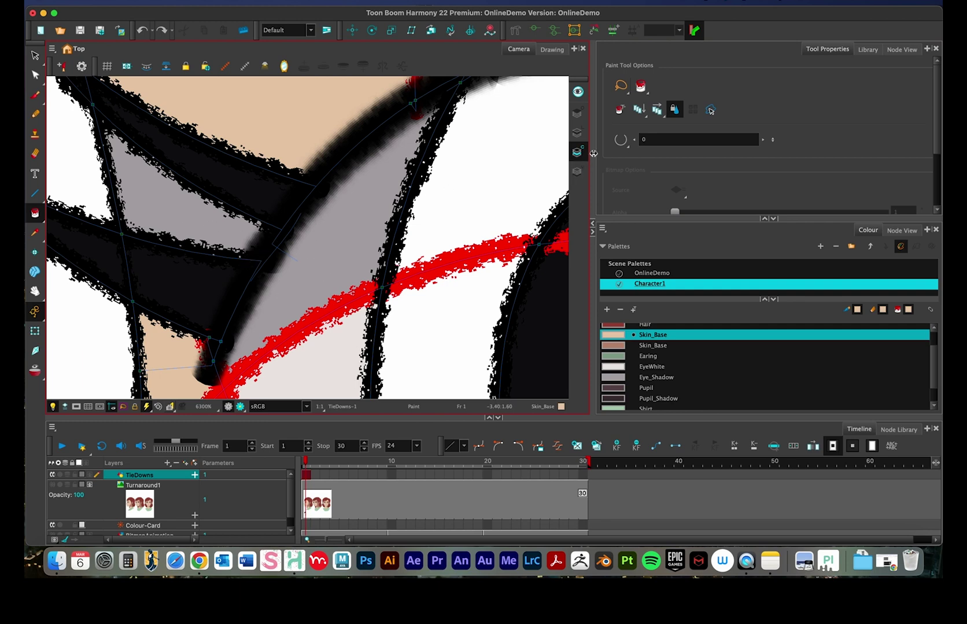
{"action": "left_click", "coordinate": [621, 141]}
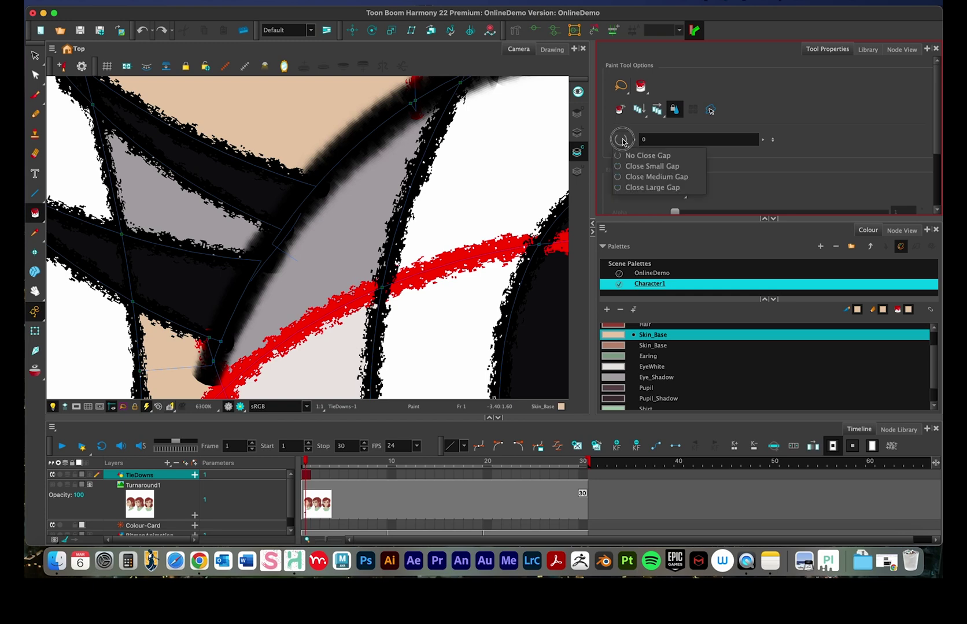
{"action": "left_click", "coordinate": [643, 187]}
{"action": "left_click", "coordinate": [157, 202]}
{"action": "key", "text": "super+z"}
{"action": "left_click", "coordinate": [189, 204]}
{"action": "key", "text": "space"}
{"action": "scroll", "coordinate": [495, 233], "scroll_direction": "down", "scroll_amount": 5}
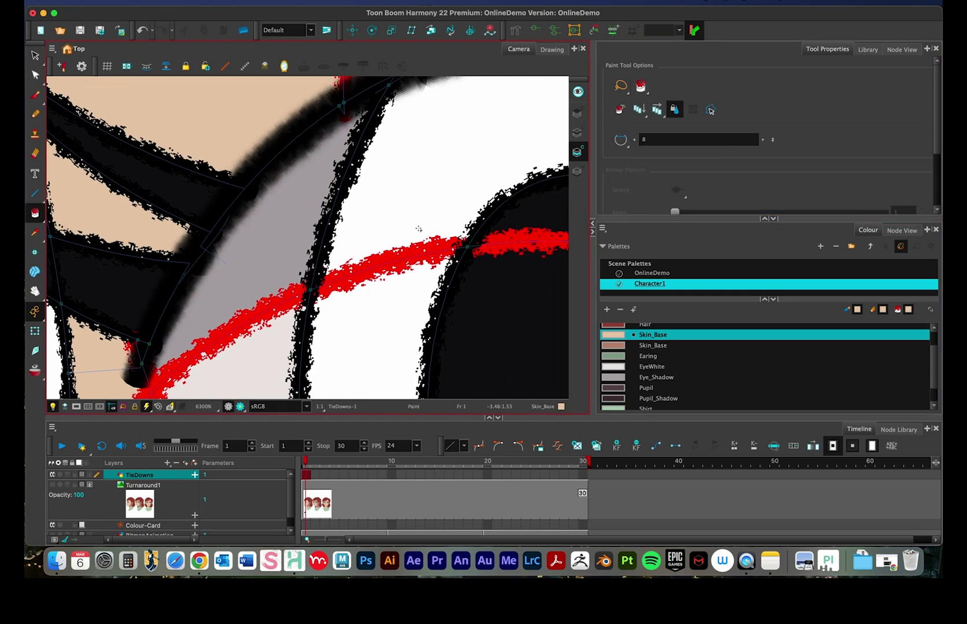
{"action": "left_click_drag", "start_coordinate": [434, 229], "coordinate": [395, 178]}
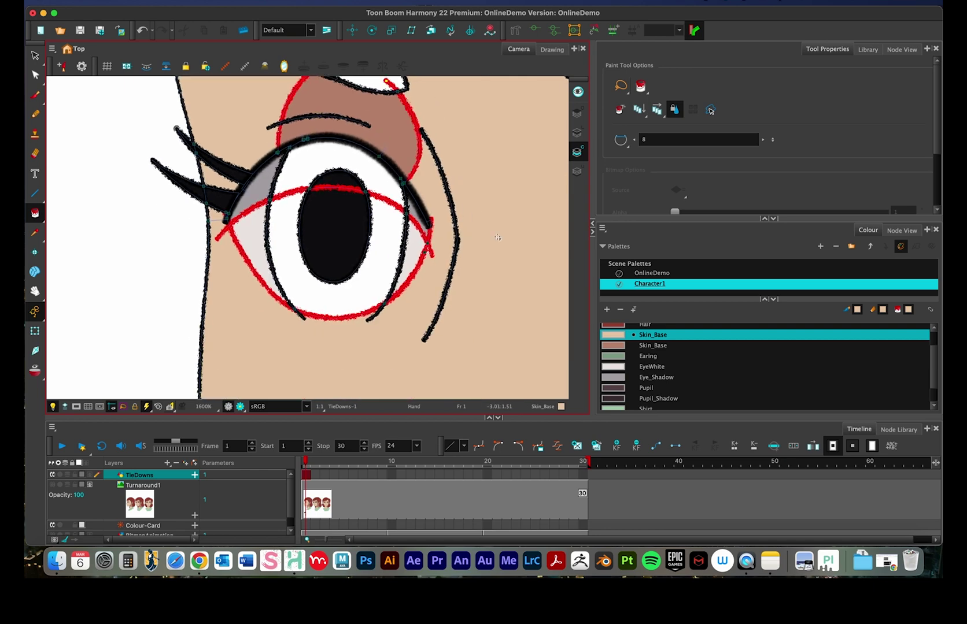
- Colour the iris with Pupil and shade the upper irises of both eyes with Pupil_Shadow
{"action": "left_click", "coordinate": [665, 388]}
{"action": "left_click", "coordinate": [388, 246]}
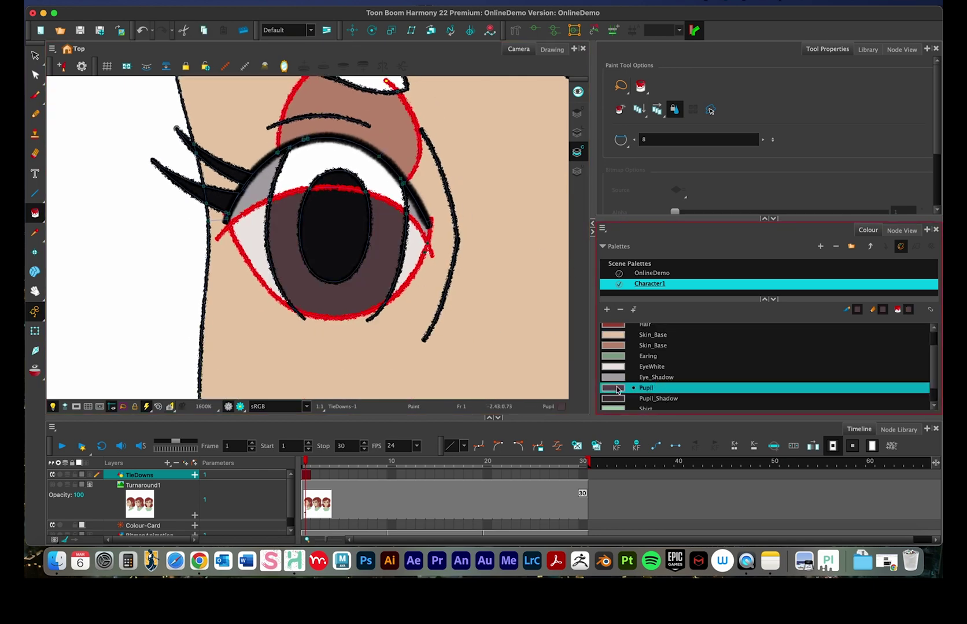
{"action": "left_click", "coordinate": [645, 398]}
{"action": "left_click", "coordinate": [372, 175]}
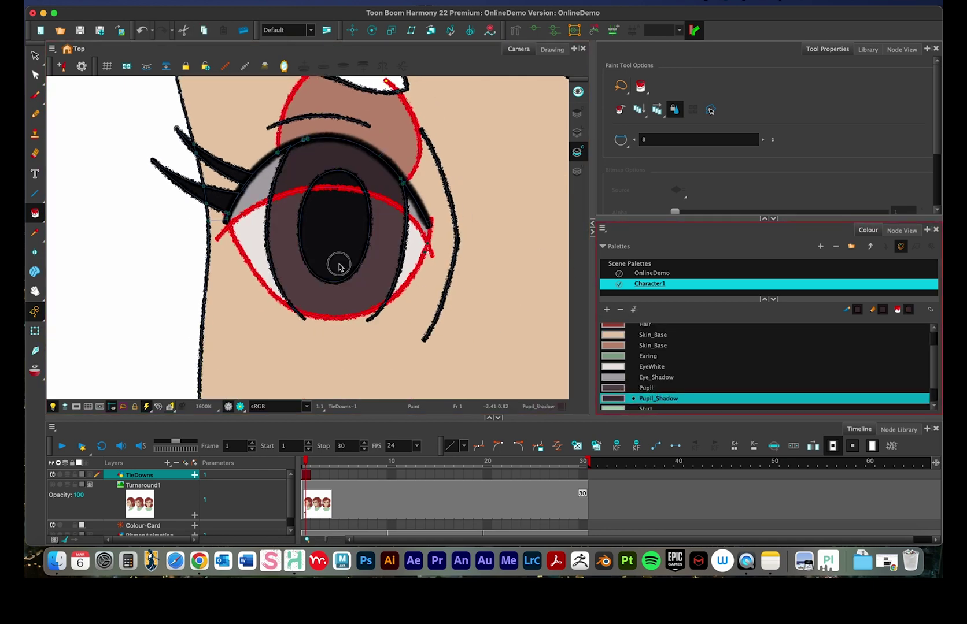
{"action": "left_click_drag", "start_coordinate": [453, 286], "coordinate": [104, 245]}
{"action": "left_click_drag", "start_coordinate": [447, 221], "coordinate": [333, 257]}
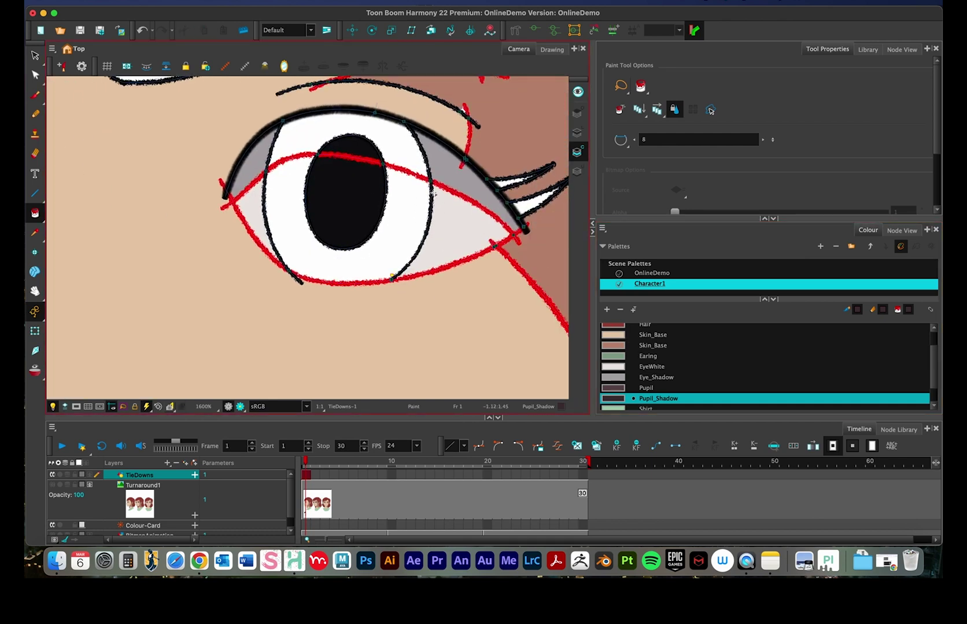
{"action": "left_click", "coordinate": [404, 146]}
- Fill the two outer eyelashes with Eye Dark
{"action": "left_click", "coordinate": [655, 388]}
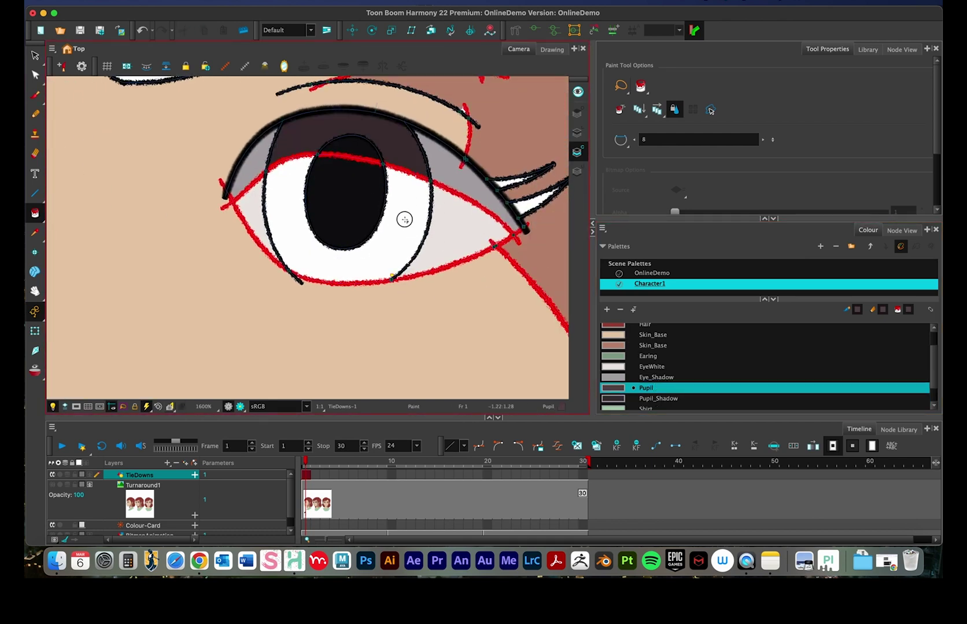
{"action": "scroll", "coordinate": [708, 376], "scroll_direction": "up", "scroll_amount": 3}
{"action": "left_click", "coordinate": [659, 340]}
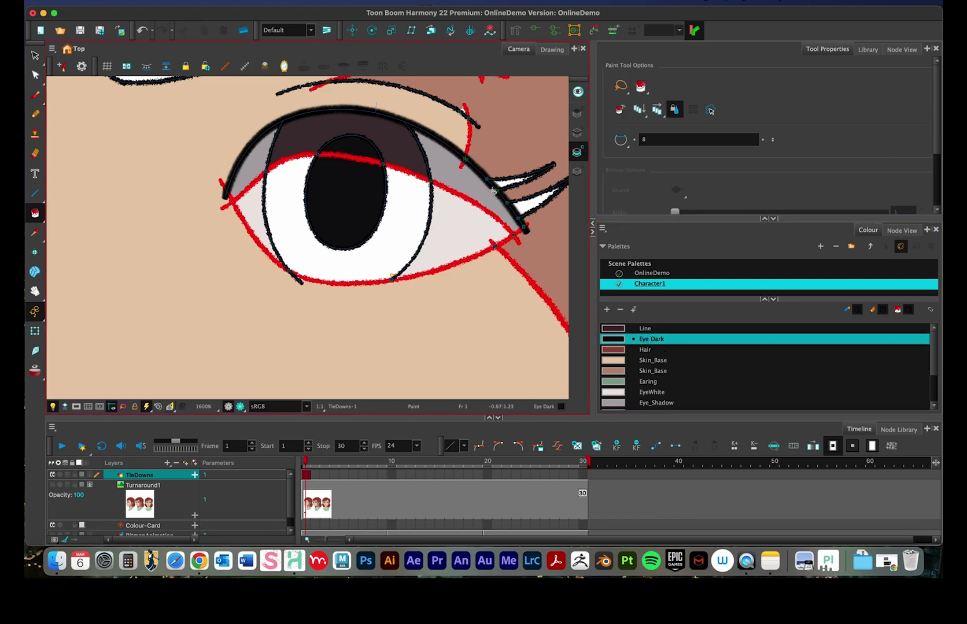
{"action": "left_click", "coordinate": [508, 183]}
{"action": "left_click", "coordinate": [527, 203]}
{"action": "left_click_drag", "start_coordinate": [127, 191], "coordinate": [536, 250]}
{"action": "scroll", "coordinate": [266, 233], "scroll_direction": "right", "scroll_amount": 15}
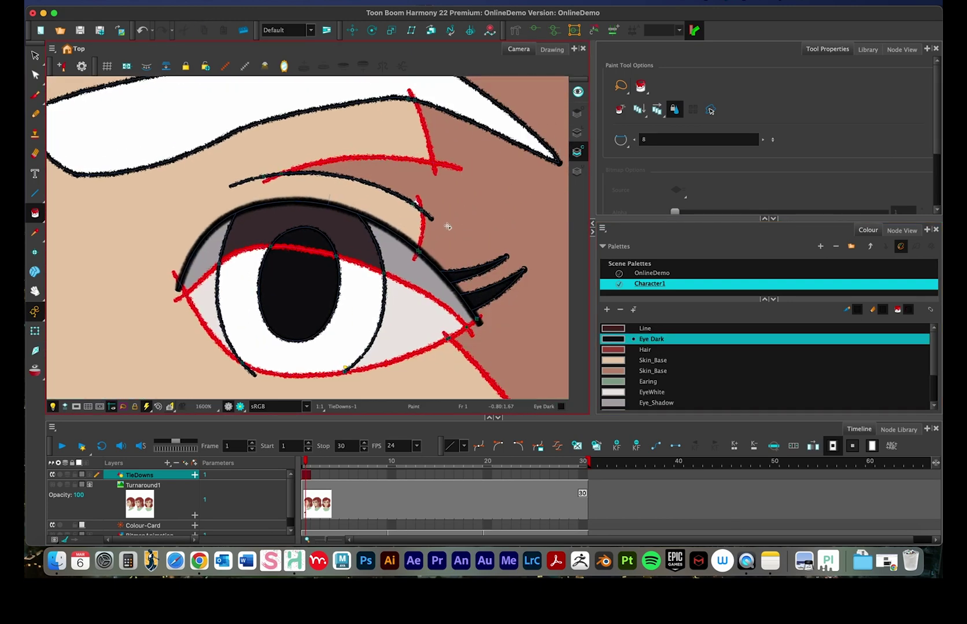
{"action": "scroll", "coordinate": [419, 221], "scroll_direction": "up", "scroll_amount": 3}
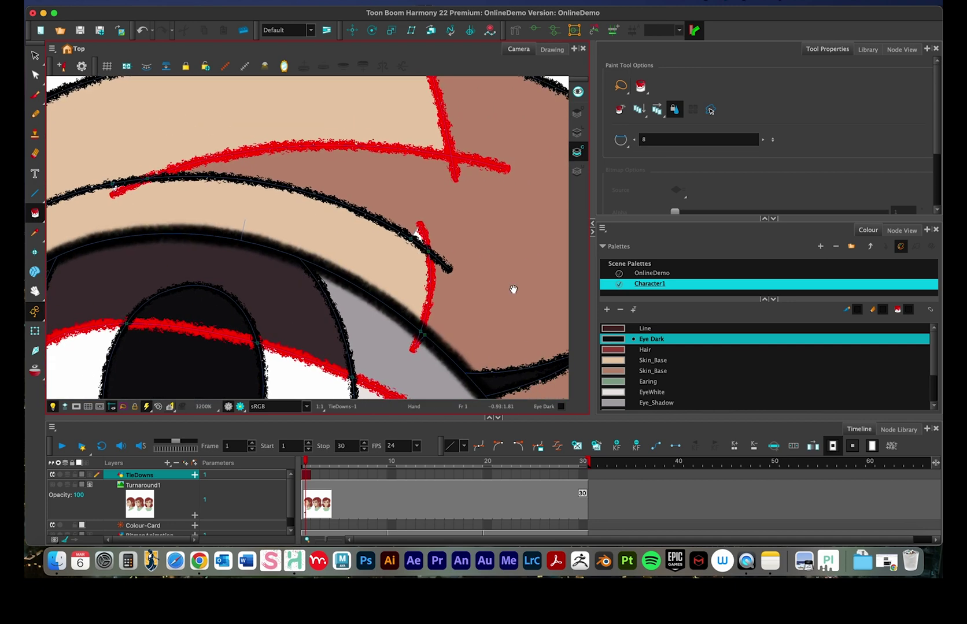
- Fill the white gap beside the red line with the darker Skin_Base shade
{"action": "left_click", "coordinate": [667, 373]}
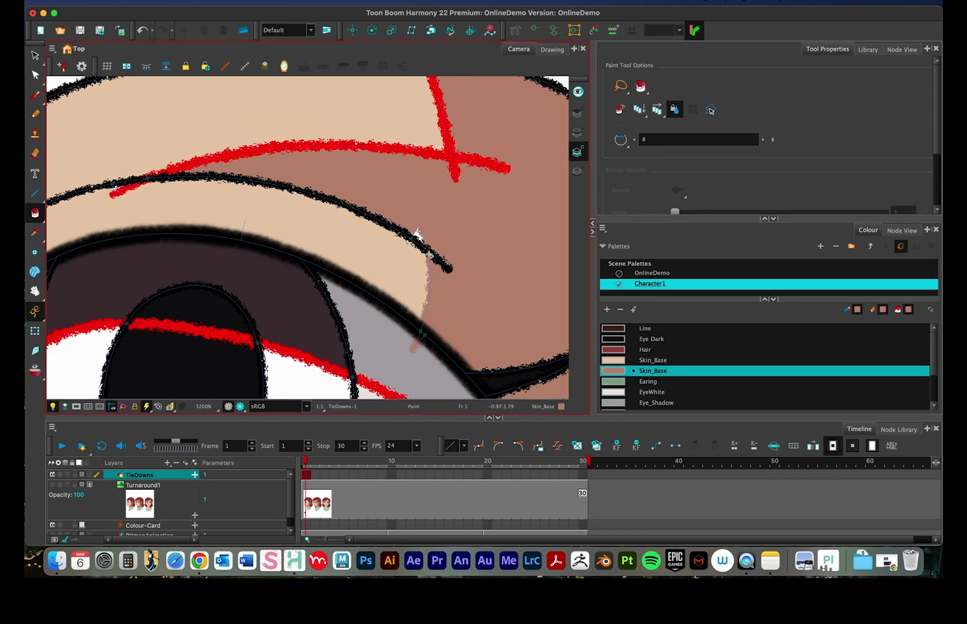
{"action": "left_click", "coordinate": [416, 235]}
{"action": "left_click_drag", "start_coordinate": [70, 143], "coordinate": [380, 277]}
{"action": "scroll", "coordinate": [378, 276], "scroll_direction": "down", "scroll_amount": 3}
{"action": "left_click", "coordinate": [654, 351]}
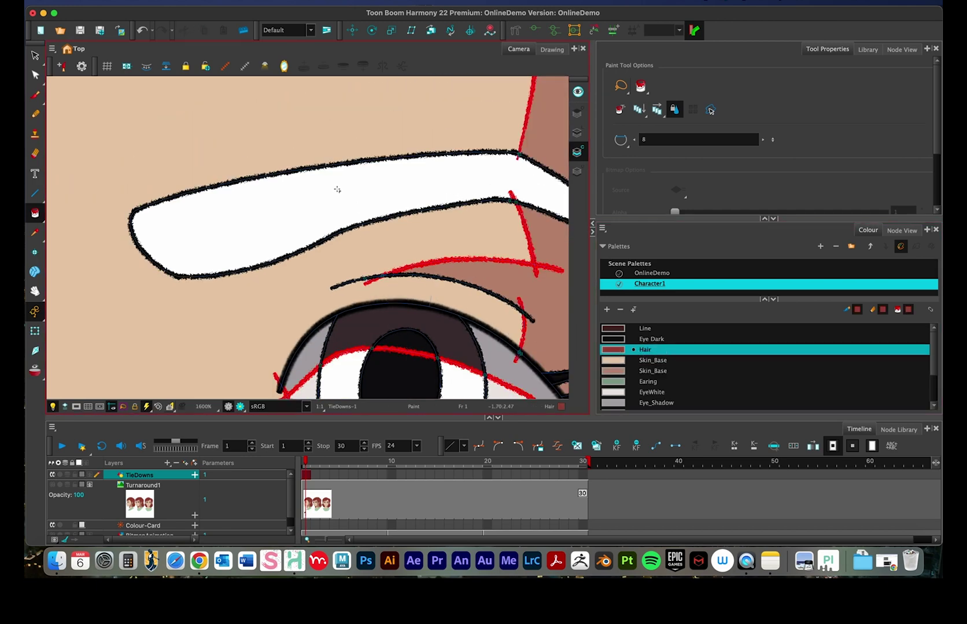
- Fill the white eyebrow with the Hair colour
{"action": "left_click", "coordinate": [334, 205]}
{"action": "scroll", "coordinate": [220, 227], "scroll_direction": "left", "scroll_amount": 5}
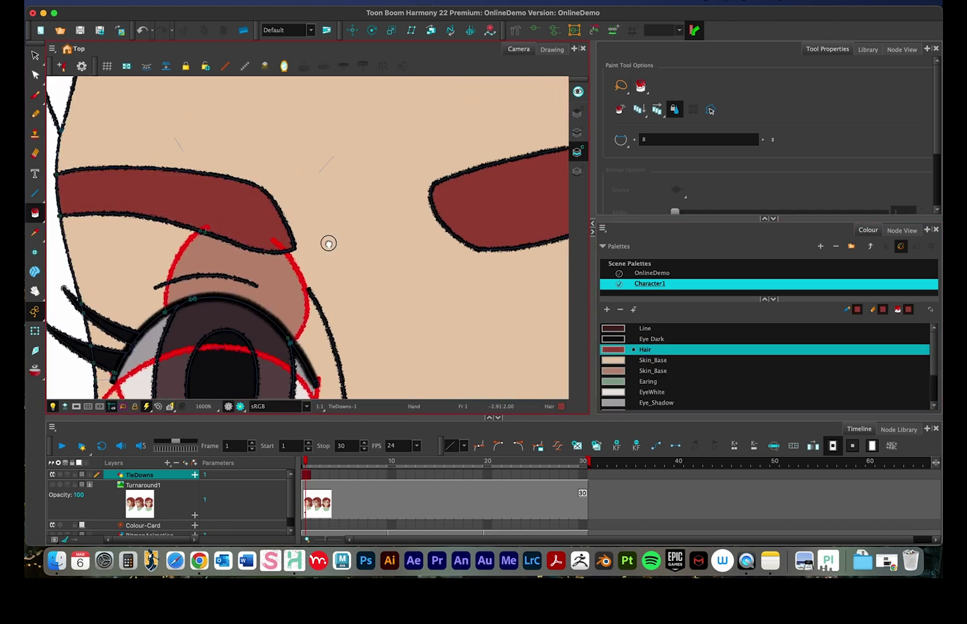
{"action": "scroll", "coordinate": [328, 242], "scroll_direction": "right", "scroll_amount": 6}
{"action": "scroll", "coordinate": [189, 235], "scroll_direction": "right", "scroll_amount": 3}
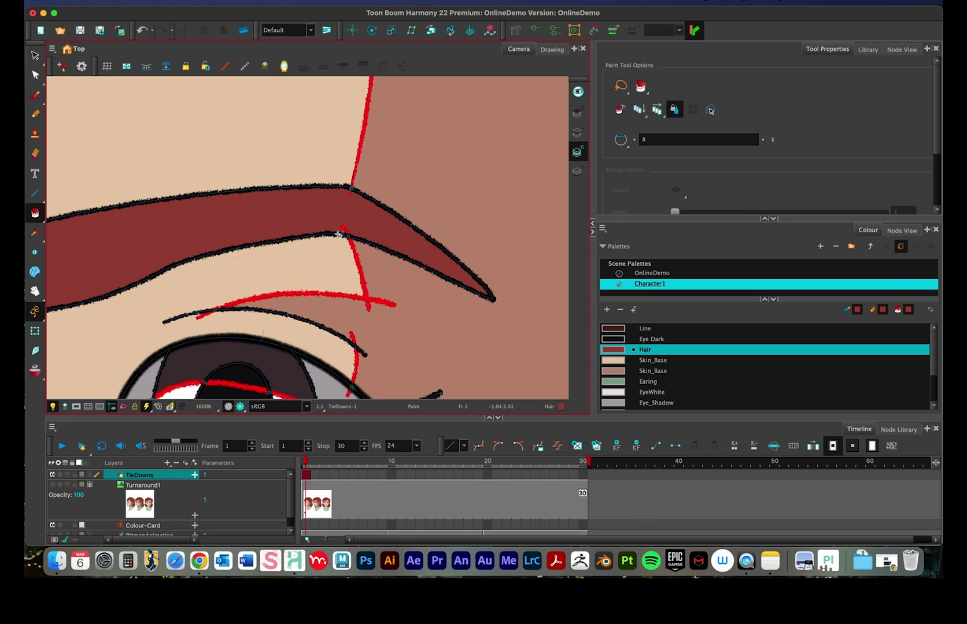
{"action": "scroll", "coordinate": [339, 234], "scroll_direction": "up", "scroll_amount": 4}
{"action": "left_click", "coordinate": [445, 219]}
{"action": "key", "text": "super+z"}
{"action": "left_click", "coordinate": [445, 218]}
{"action": "key", "text": "super+z"}
{"action": "key", "text": "space"}
{"action": "scroll", "coordinate": [438, 231], "scroll_direction": "down", "scroll_amount": 8}
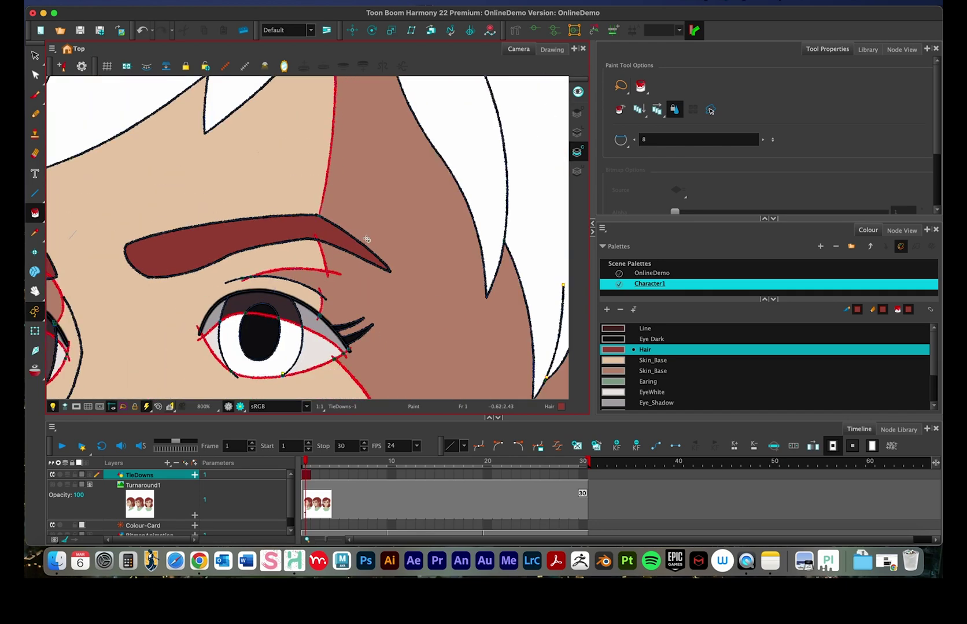
{"action": "scroll", "coordinate": [367, 239], "scroll_direction": "down", "scroll_amount": 4}
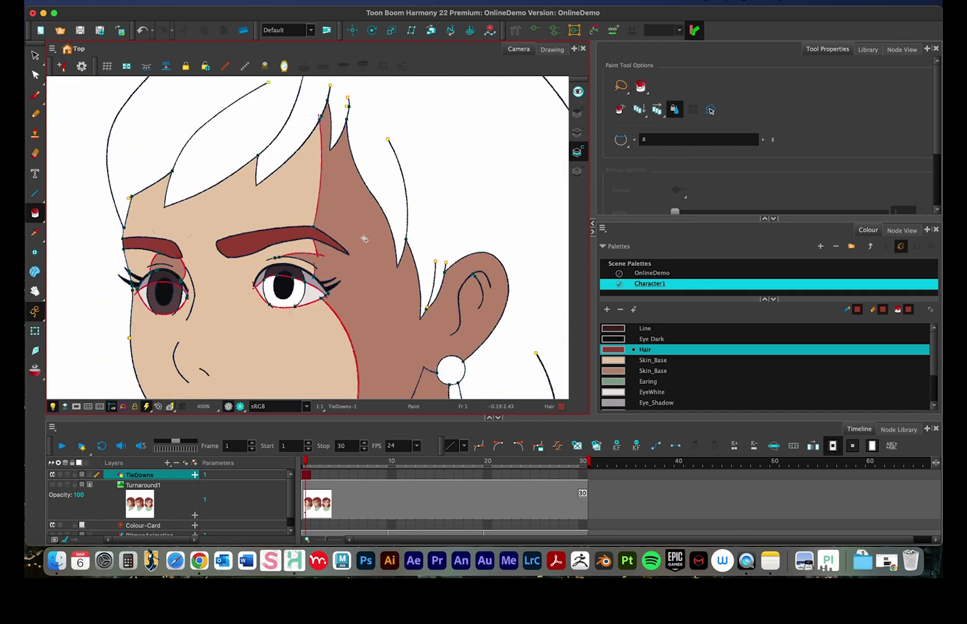
{"action": "key", "text": "space"}
{"action": "left_click_drag", "start_coordinate": [322, 263], "coordinate": [343, 238]}
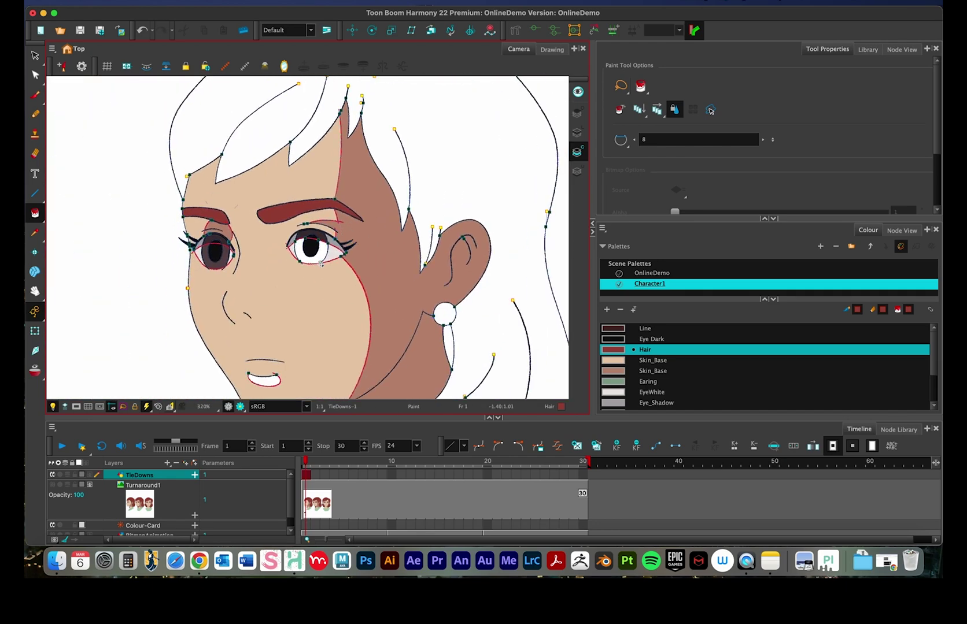
{"action": "scroll", "coordinate": [648, 358], "scroll_direction": "down", "scroll_amount": 3}
- Fill the iris with the Pupil colour
{"action": "left_click", "coordinate": [646, 363]}
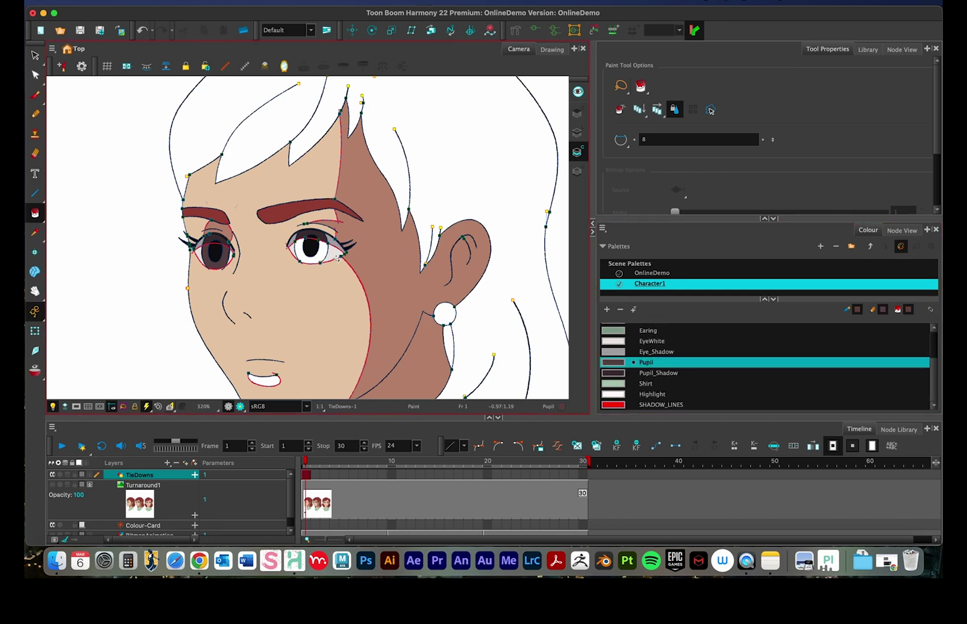
{"action": "scroll", "coordinate": [334, 259], "scroll_direction": "up", "scroll_amount": 3}
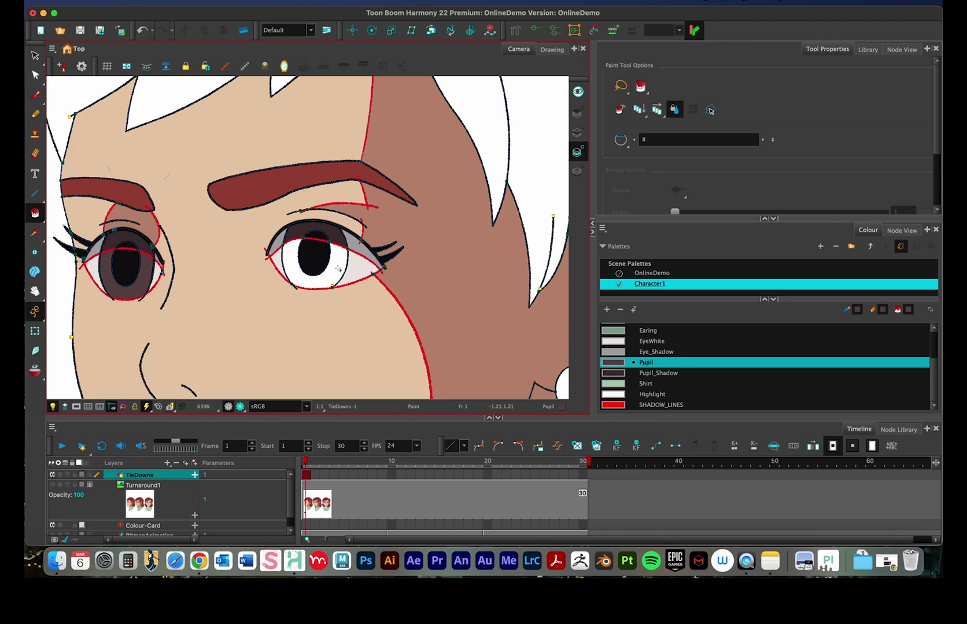
{"action": "scroll", "coordinate": [338, 282], "scroll_direction": "up", "scroll_amount": 4}
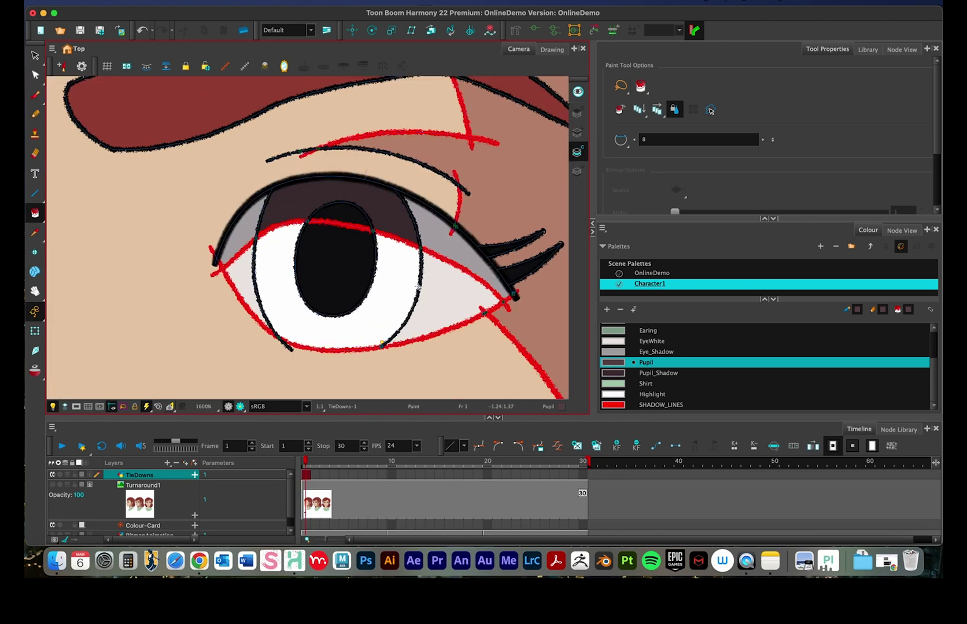
{"action": "left_click", "coordinate": [381, 313]}
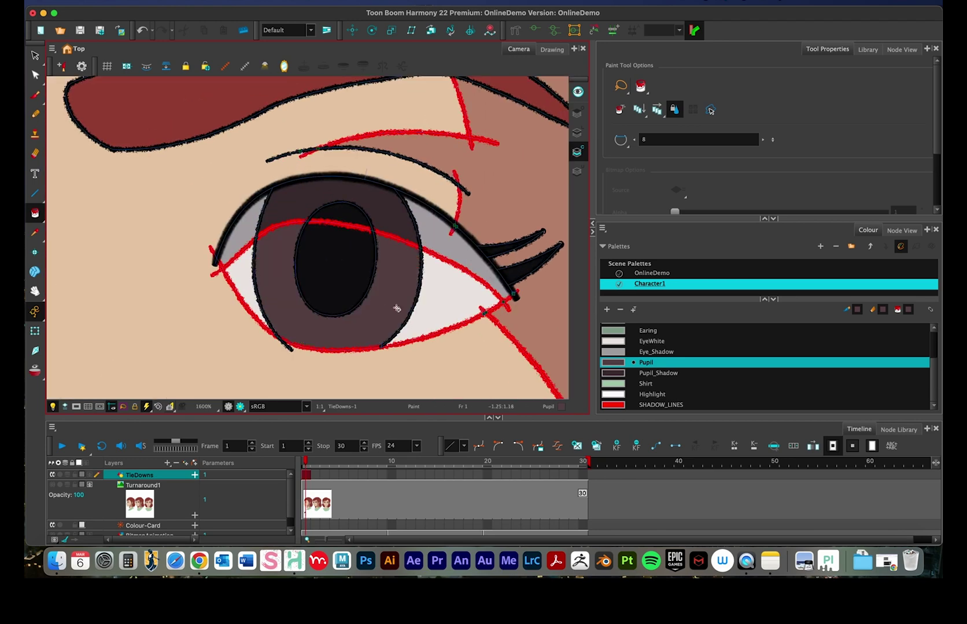
{"action": "key", "text": "super+z"}
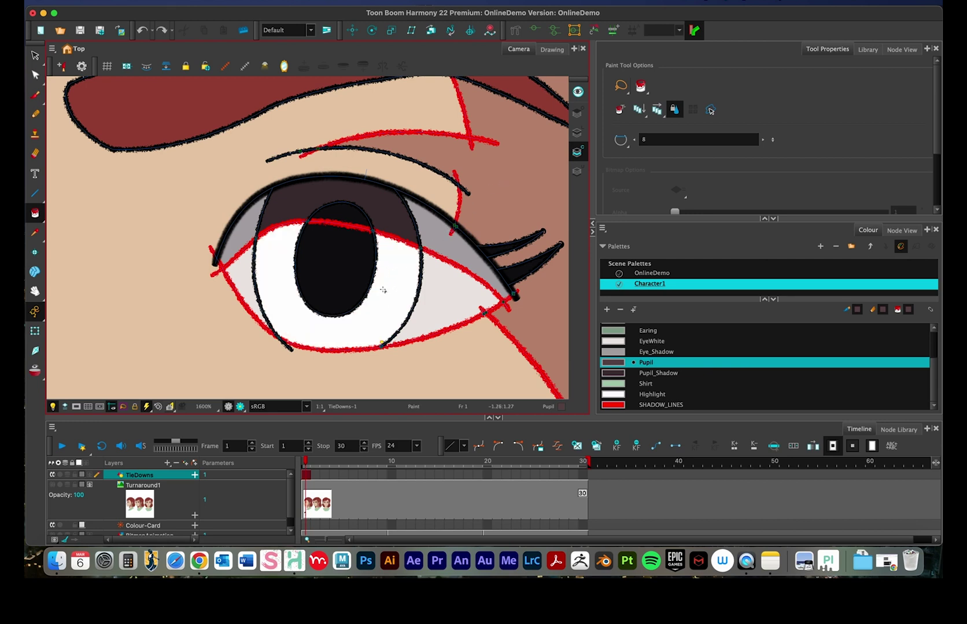
{"action": "left_click", "coordinate": [394, 290]}
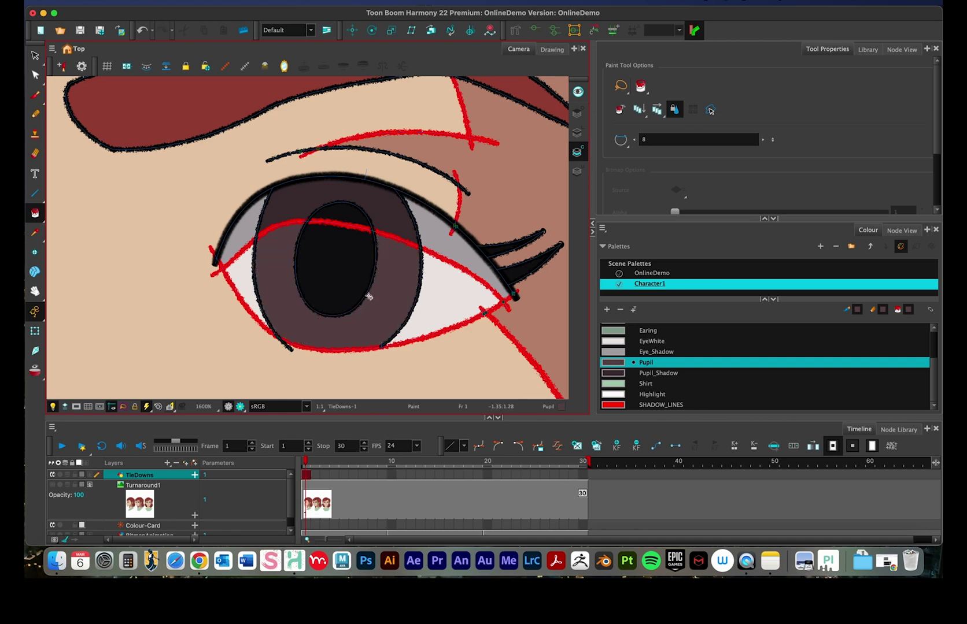
- Fill the earring circle with the green Earing colour
{"action": "key", "text": "1"}
{"action": "key", "text": "1"}
{"action": "key", "text": "1"}
{"action": "key", "text": "1"}
{"action": "key", "text": "1"}
{"action": "key", "text": "1"}
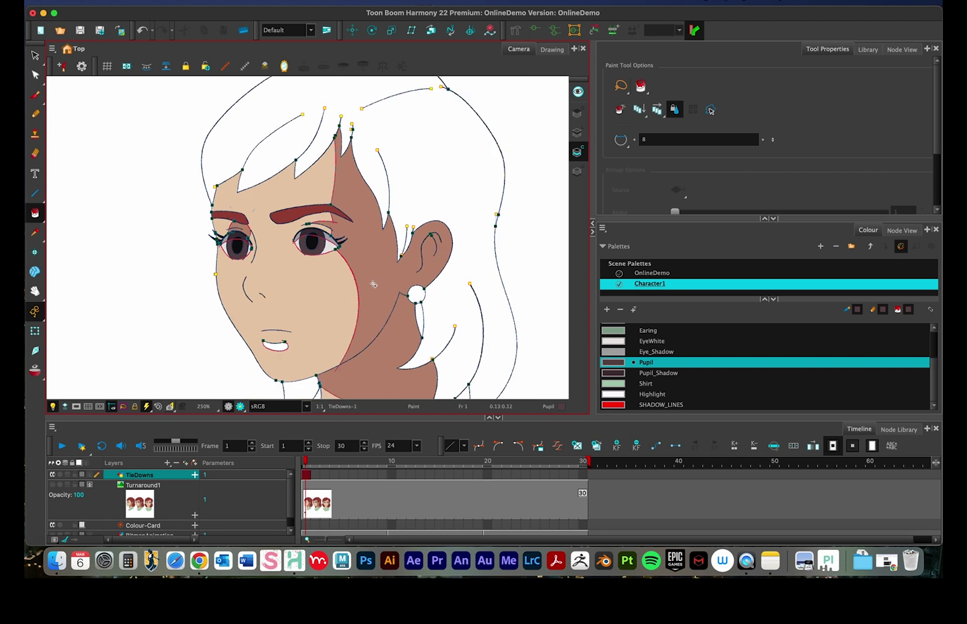
{"action": "scroll", "coordinate": [373, 284], "scroll_direction": "down", "scroll_amount": 2}
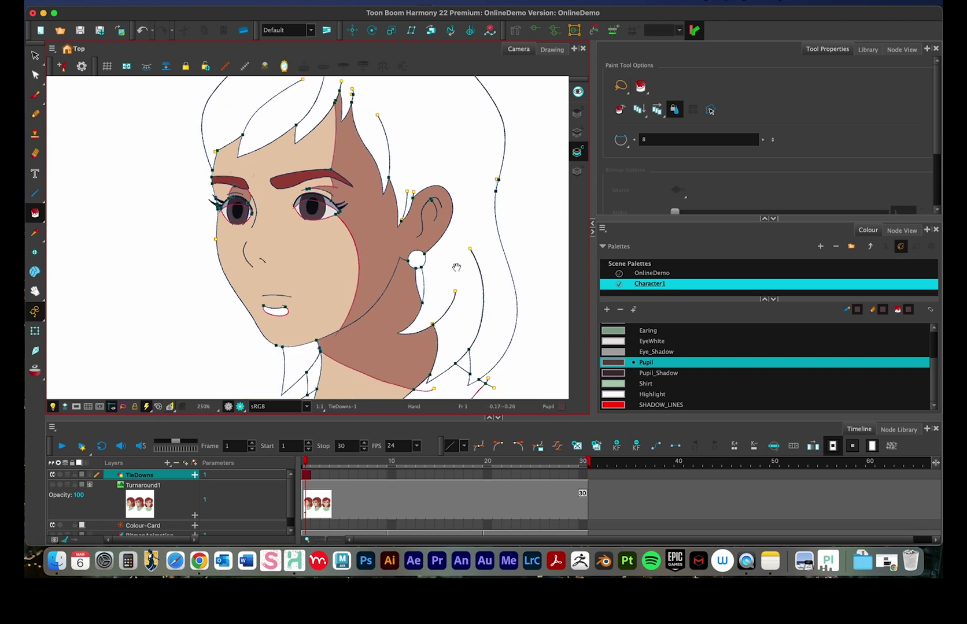
{"action": "scroll", "coordinate": [658, 353], "scroll_direction": "up", "scroll_amount": 1}
{"action": "left_click", "coordinate": [655, 341]}
{"action": "left_click", "coordinate": [416, 259]}
- Fill the white hair zones with the Hair colour
{"action": "scroll", "coordinate": [663, 371], "scroll_direction": "up", "scroll_amount": 3}
{"action": "left_click", "coordinate": [646, 349]}
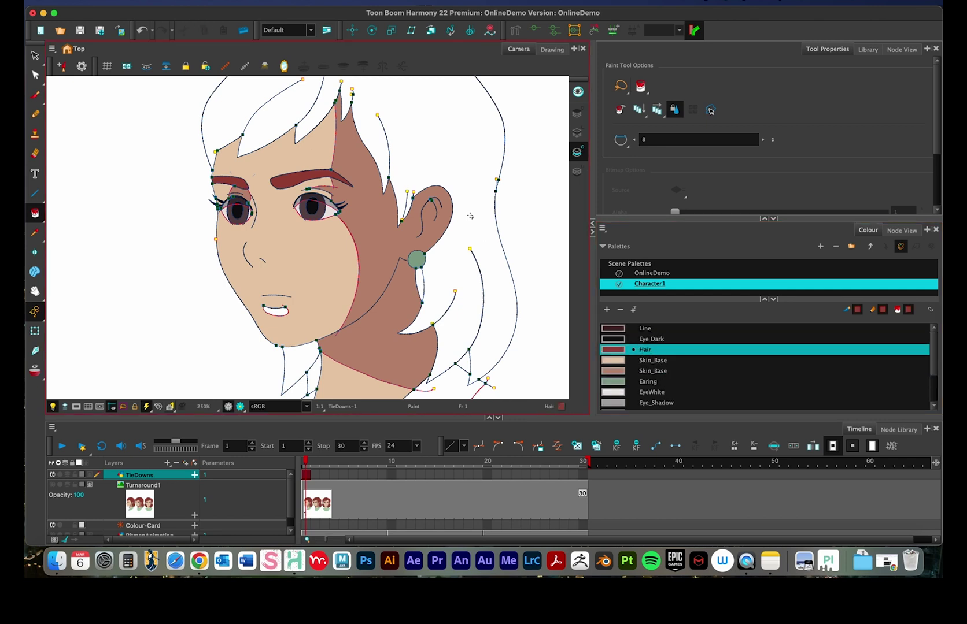
{"action": "left_click", "coordinate": [468, 185]}
{"action": "scroll", "coordinate": [461, 270], "scroll_direction": "left", "scroll_amount": 3}
- Fill the hair strip below the earring and the strands below the chin with Hair
{"action": "left_click", "coordinate": [461, 270]}
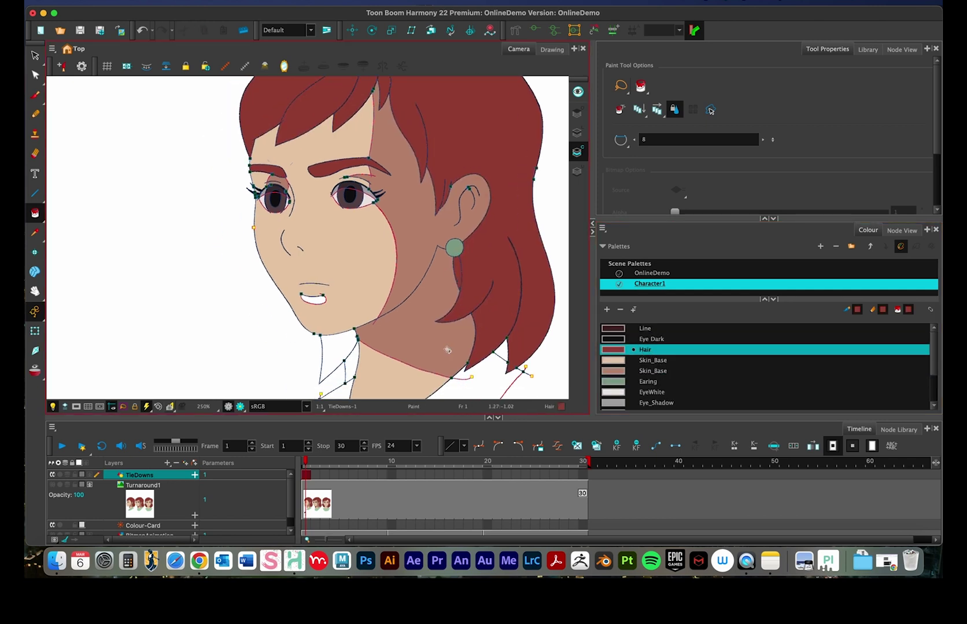
{"action": "scroll", "coordinate": [449, 347], "scroll_direction": "down", "scroll_amount": 3}
{"action": "left_click", "coordinate": [319, 289]}
{"action": "left_click", "coordinate": [341, 308]}
{"action": "scroll", "coordinate": [444, 344], "scroll_direction": "left", "scroll_amount": 3}
{"action": "scroll", "coordinate": [444, 344], "scroll_direction": "down", "scroll_amount": 1}
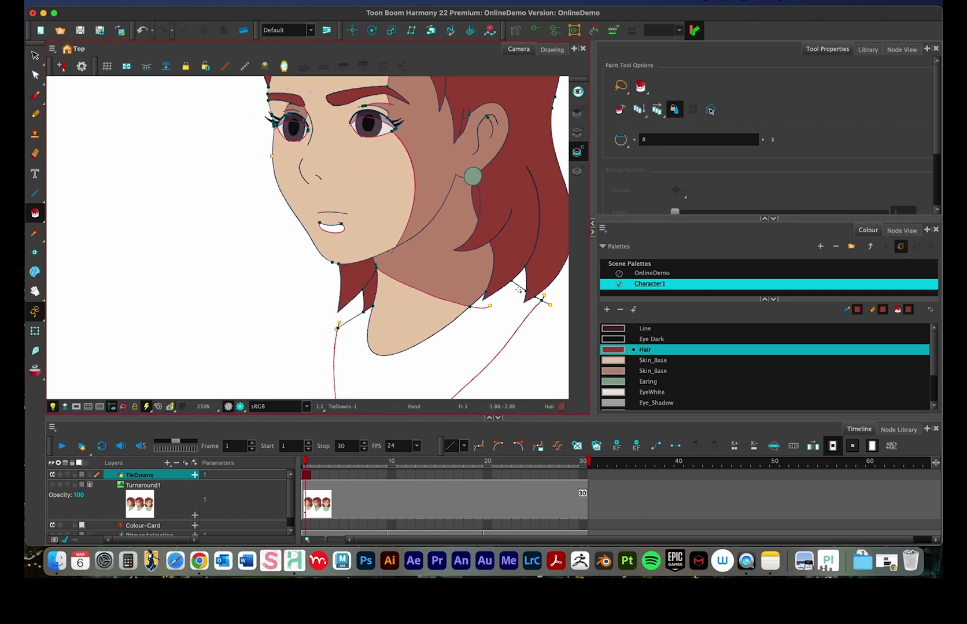
- Rename the second Skin_Base swatch to Skin_Shadow and fill the mouth with it
{"action": "left_click", "coordinate": [639, 370]}
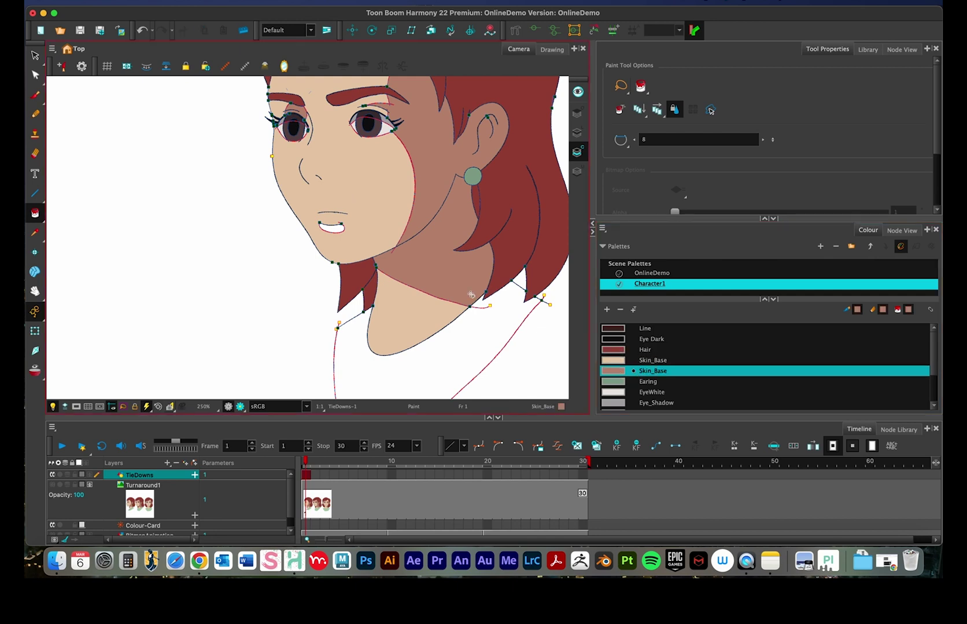
{"action": "double_click", "coordinate": [652, 373]}
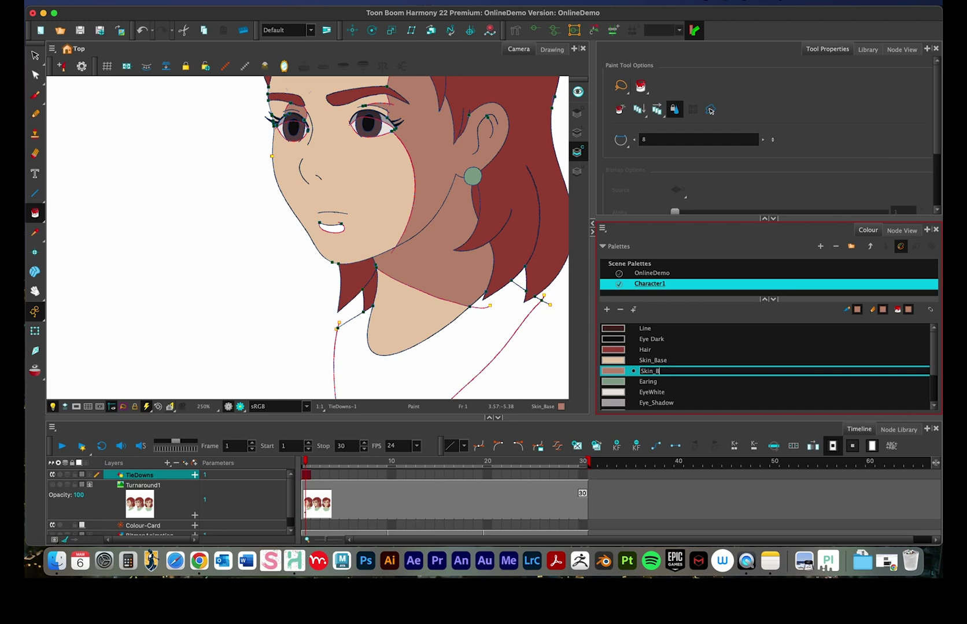
{"action": "type", "text": "Skin_Shadow"}
{"action": "key", "text": "Tab"}
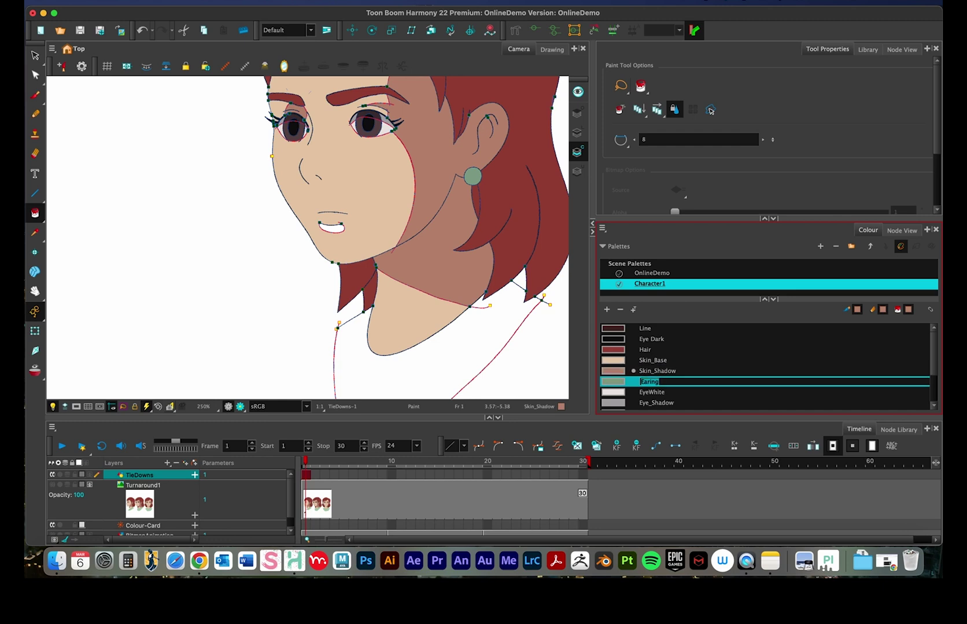
{"action": "left_click", "coordinate": [327, 227]}
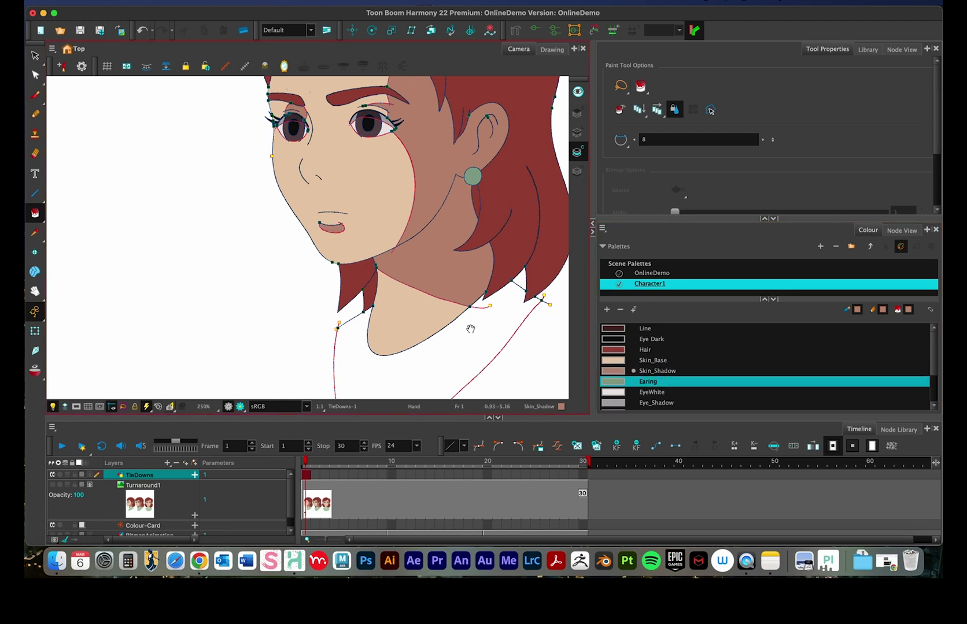
{"action": "left_click_drag", "start_coordinate": [471, 328], "coordinate": [418, 225]}
{"action": "scroll", "coordinate": [676, 393], "scroll_direction": "down", "scroll_amount": 3}
{"action": "left_click", "coordinate": [669, 384]}
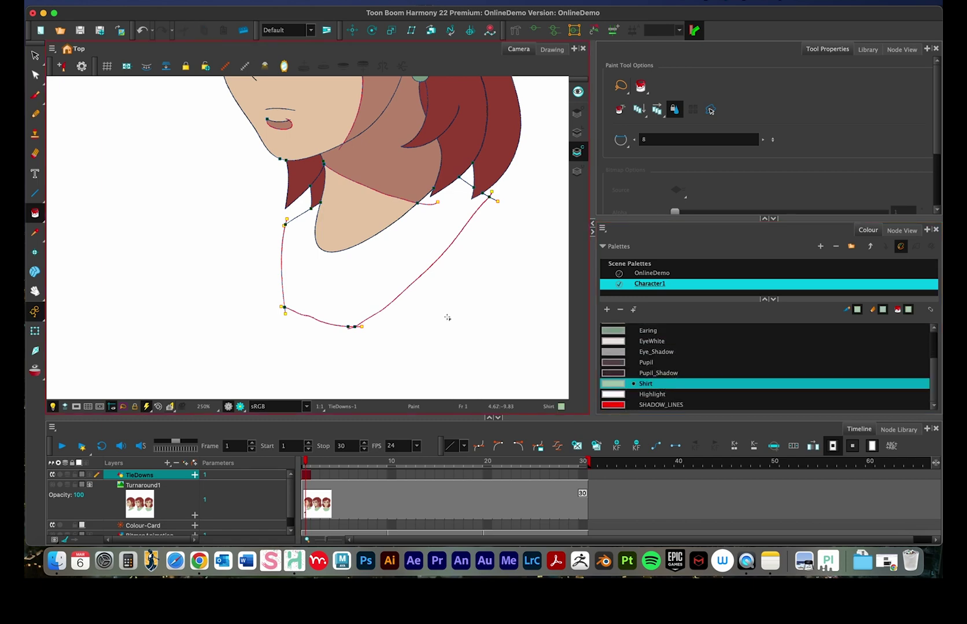
- Fill the shirt with the green Shirt colour and recentre the character
{"action": "left_click", "coordinate": [395, 270]}
{"action": "left_click_drag", "start_coordinate": [423, 149], "coordinate": [437, 335]}
{"action": "left_click_drag", "start_coordinate": [448, 251], "coordinate": [442, 273]}
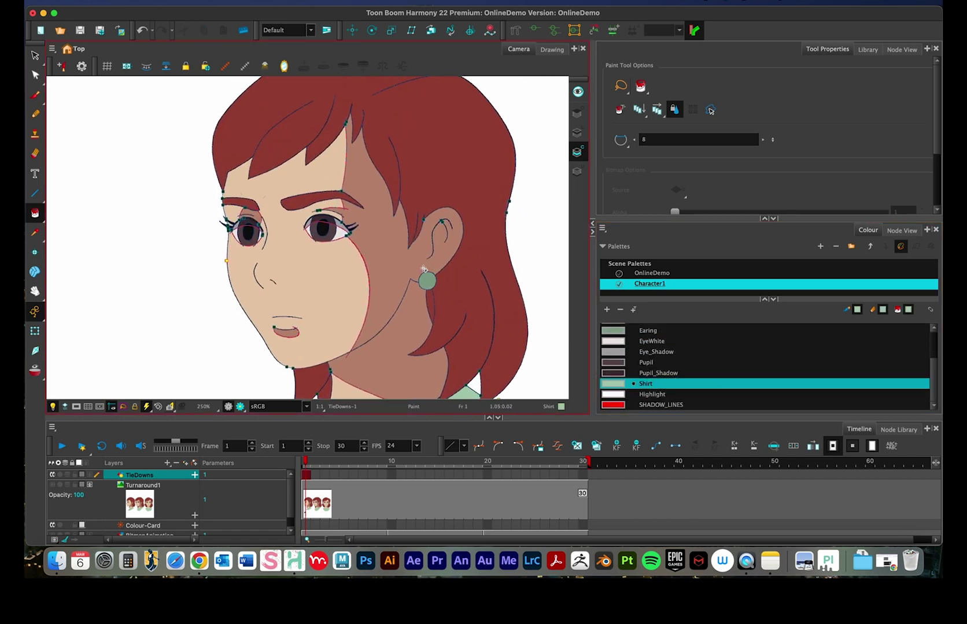
{"action": "scroll", "coordinate": [344, 253], "scroll_direction": "up", "scroll_amount": 5}
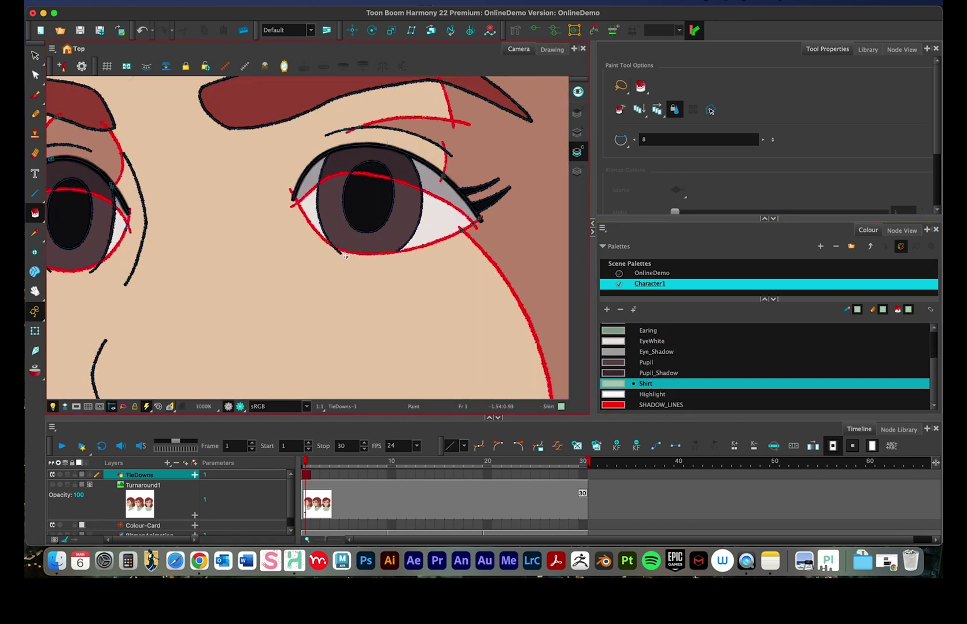
{"action": "scroll", "coordinate": [344, 254], "scroll_direction": "down", "scroll_amount": 6}
{"action": "left_click_drag", "start_coordinate": [345, 249], "coordinate": [329, 223]}
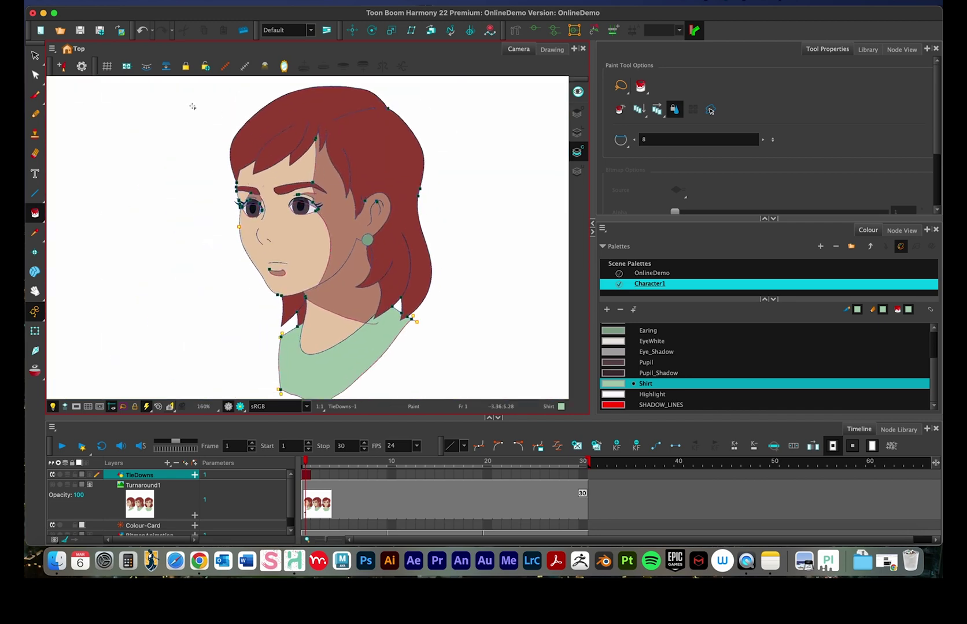
- Save the scene from the File menu
{"action": "left_click", "coordinate": [130, 1]}
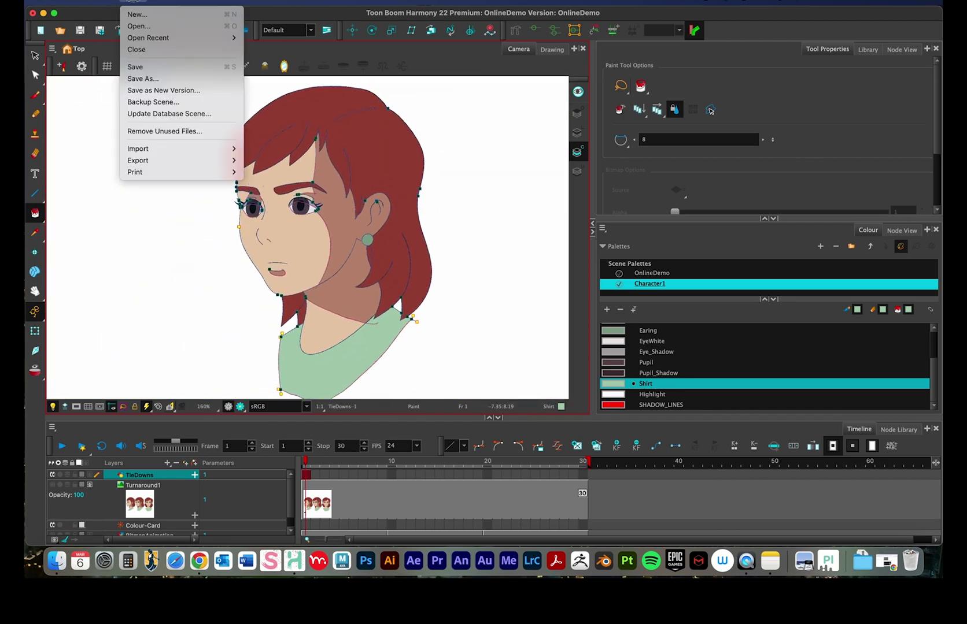
{"action": "left_click", "coordinate": [136, 67]}
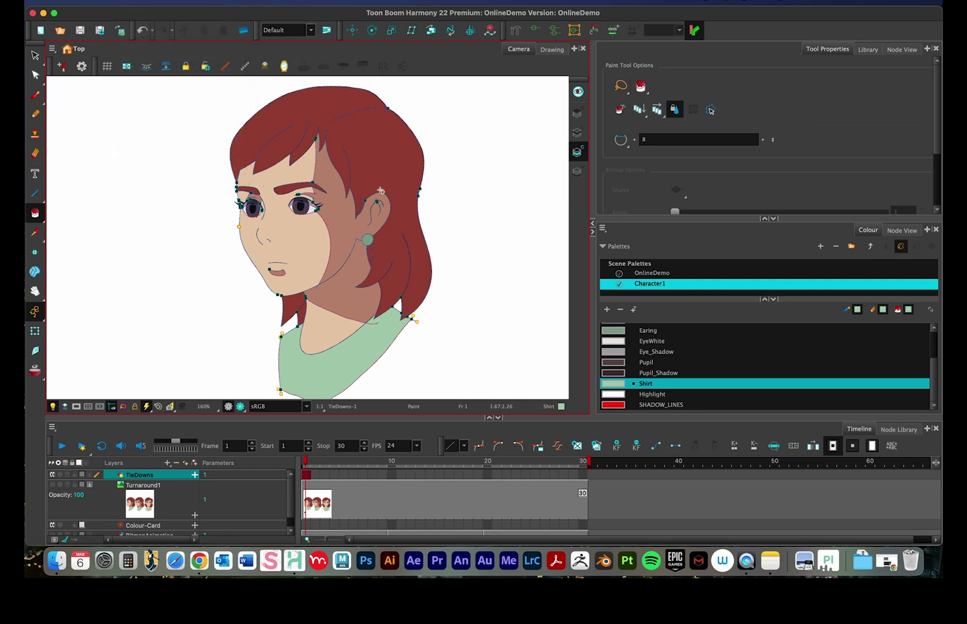
{"action": "scroll", "coordinate": [355, 228], "scroll_direction": "up", "scroll_amount": 4}
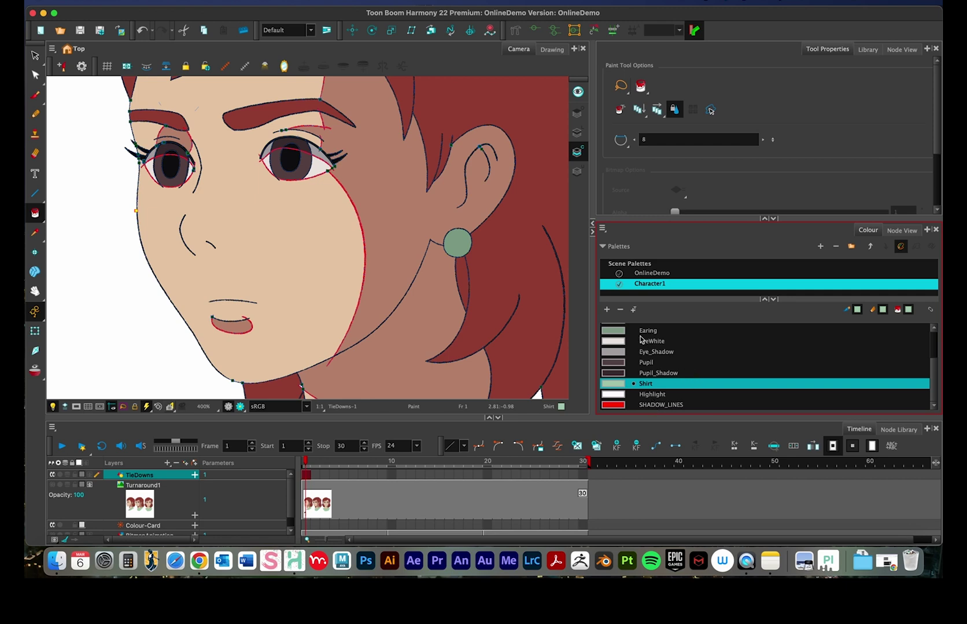
{"action": "left_click", "coordinate": [648, 404]}
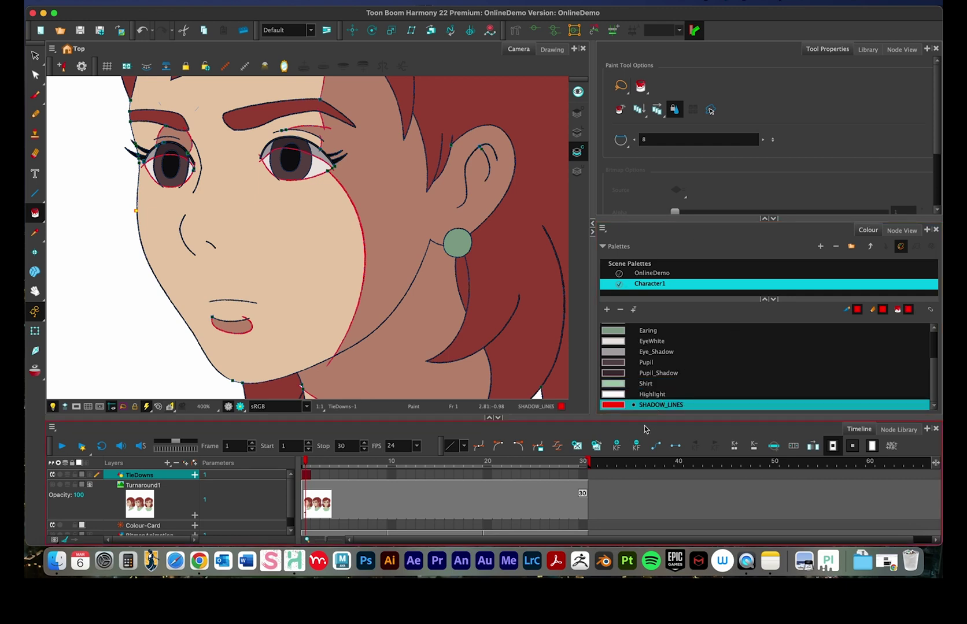
- Drop the SHADOW_LINES colour's alpha from 255 to 0 in its colour editor
{"action": "right_click", "coordinate": [614, 407]}
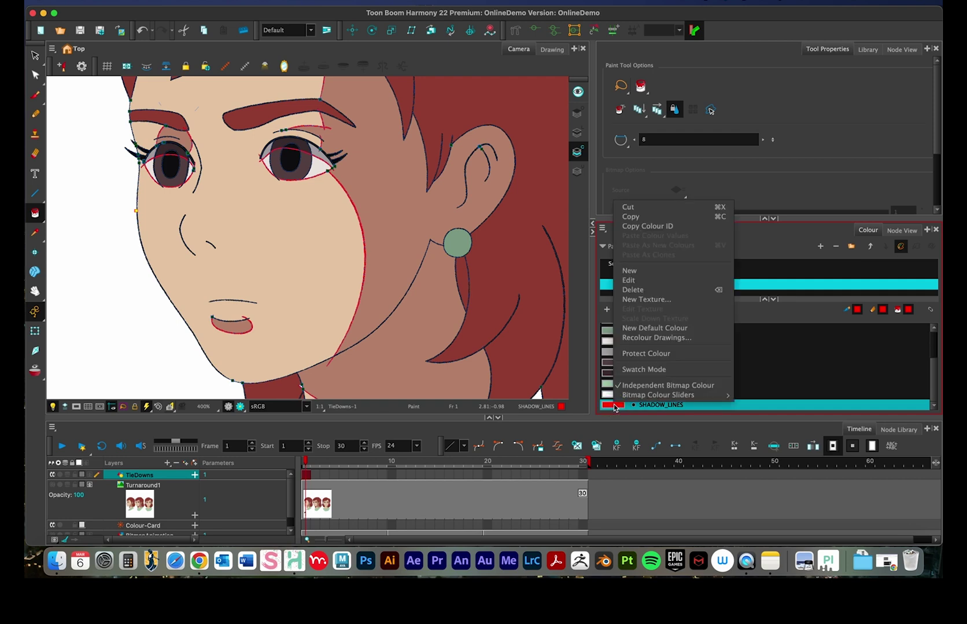
{"action": "left_click", "coordinate": [629, 280]}
{"action": "left_click_drag", "start_coordinate": [597, 104], "coordinate": [566, 83]}
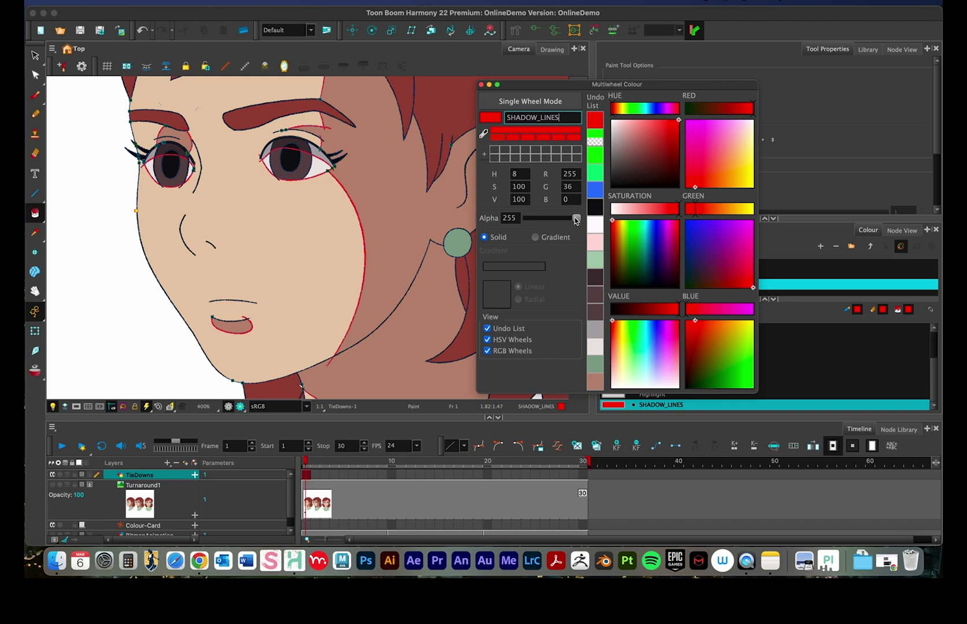
{"action": "left_click_drag", "start_coordinate": [576, 220], "coordinate": [371, 222]}
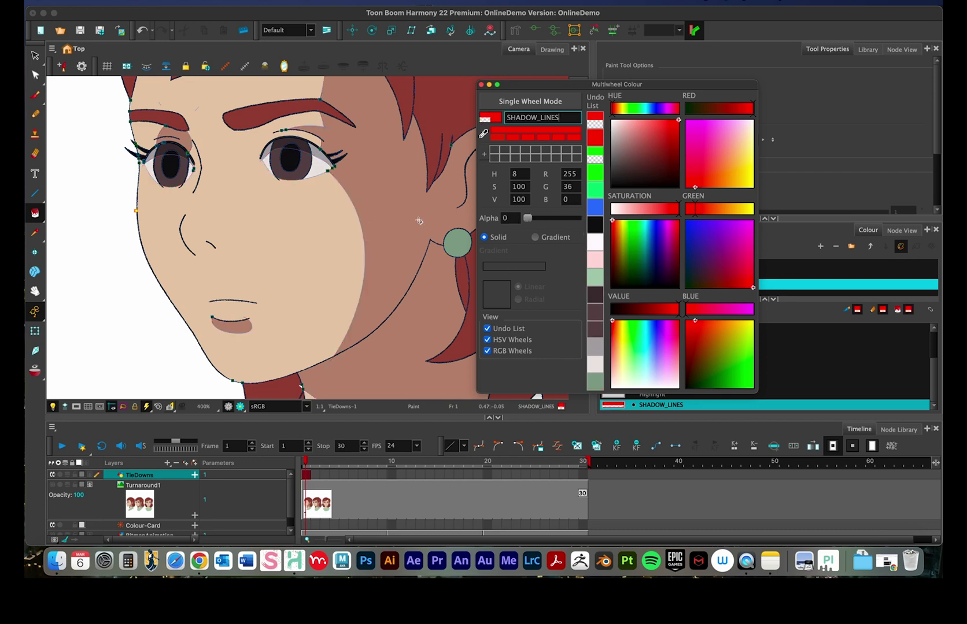
{"action": "left_click", "coordinate": [480, 85]}
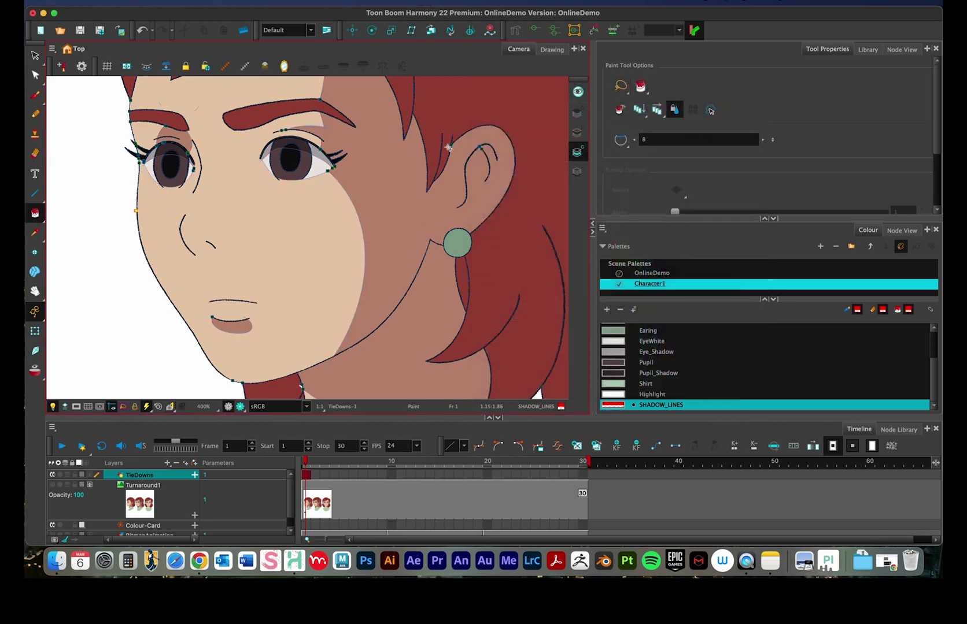
- Zoom in on the chin and neck to inspect the hair strand there
{"action": "left_click", "coordinate": [577, 133]}
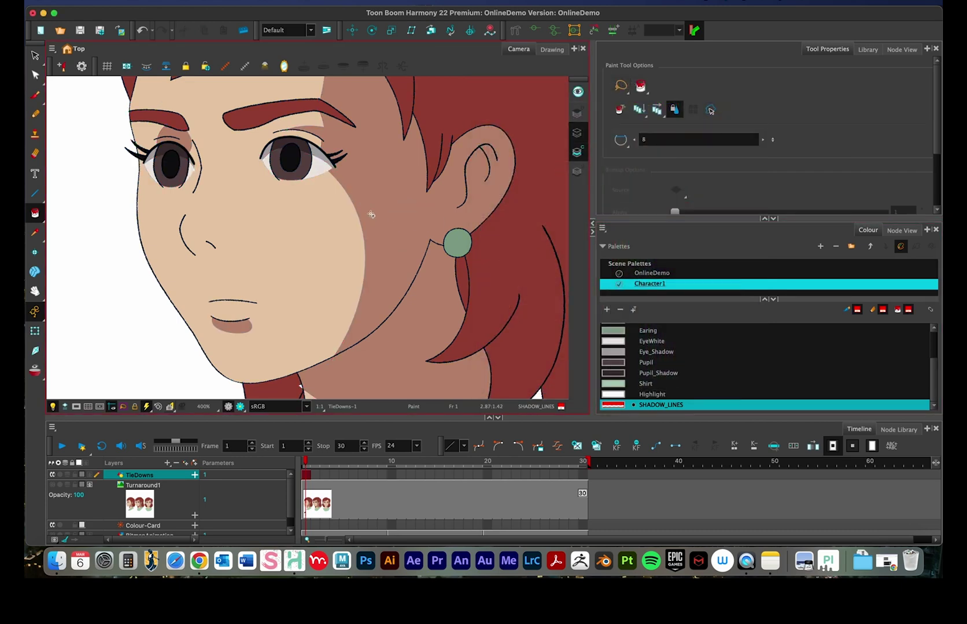
{"action": "left_click_drag", "start_coordinate": [411, 200], "coordinate": [392, 231]}
{"action": "key", "text": "1"}
{"action": "key", "text": "1"}
{"action": "key", "text": "1"}
{"action": "key", "text": "1"}
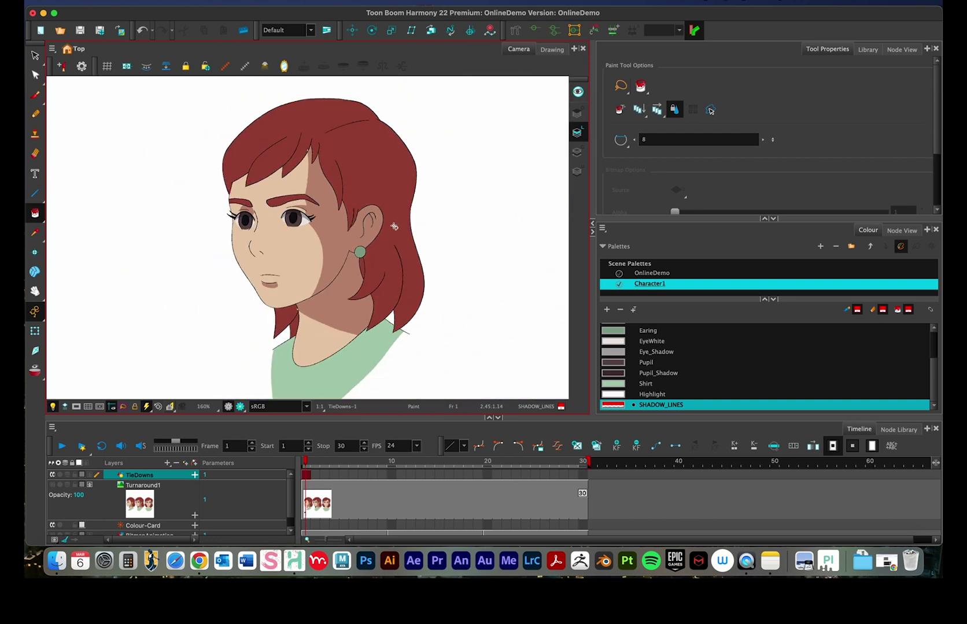
{"action": "left_click_drag", "start_coordinate": [389, 251], "coordinate": [410, 227]}
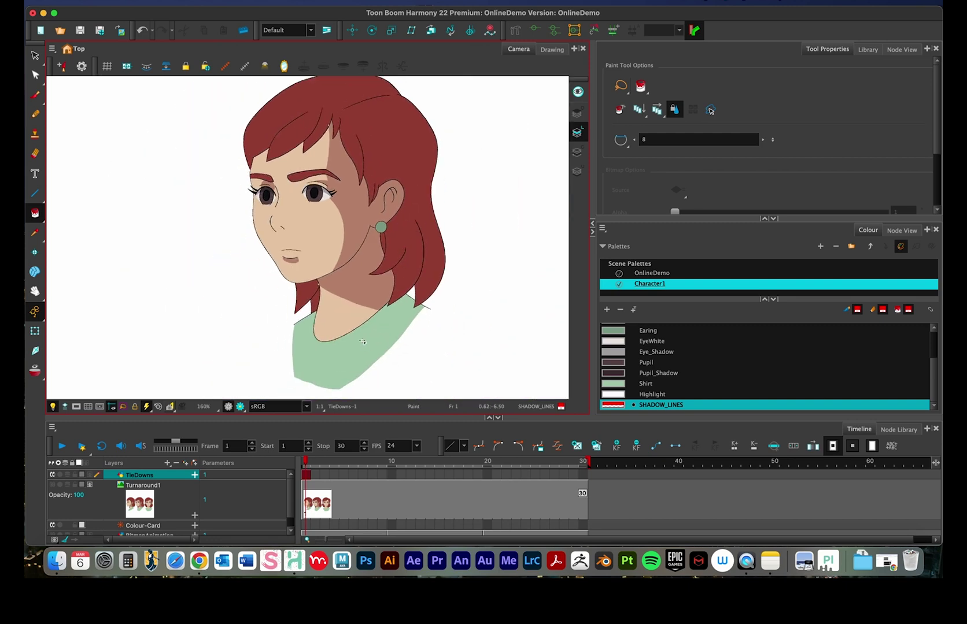
{"action": "key", "text": "1"}
{"action": "key", "text": "1"}
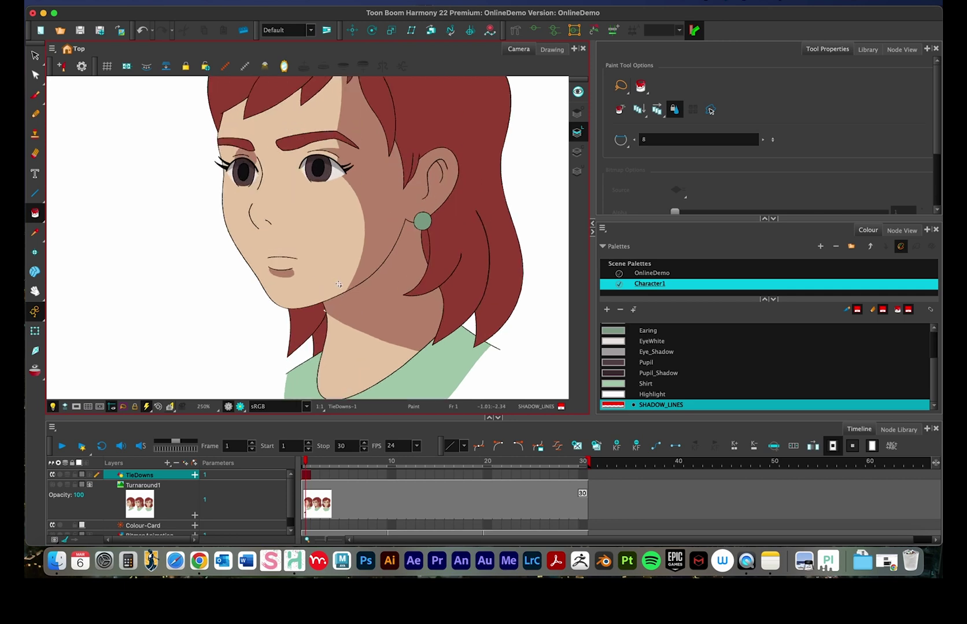
{"action": "left_click_drag", "start_coordinate": [349, 353], "coordinate": [400, 235]}
{"action": "key", "text": "1"}
{"action": "key", "text": "1"}
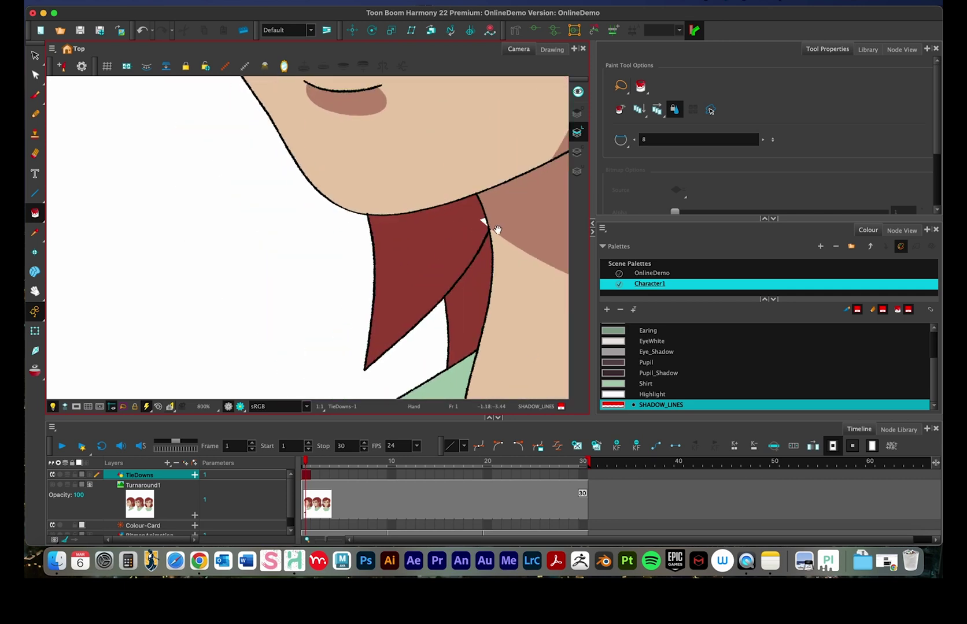
{"action": "left_click_drag", "start_coordinate": [487, 230], "coordinate": [373, 259]}
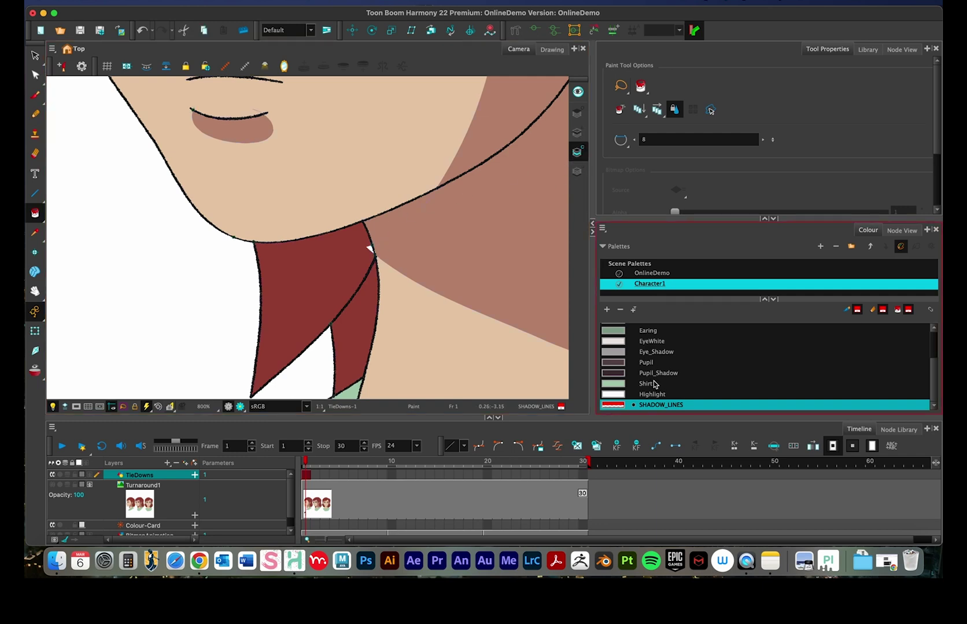
{"action": "scroll", "coordinate": [654, 373], "scroll_direction": "up", "scroll_amount": 3}
- Paint the white gap in the hair strand beside the neck with Hair red
{"action": "left_click", "coordinate": [647, 350]}
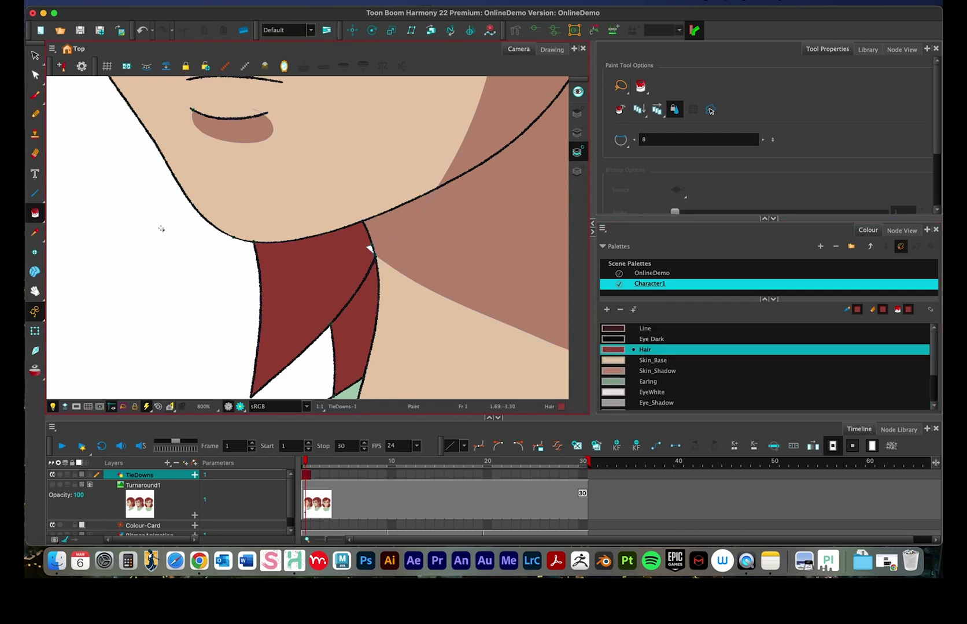
{"action": "left_click", "coordinate": [370, 263]}
{"action": "key", "text": "super+z"}
{"action": "left_click", "coordinate": [371, 253]}
{"action": "key", "text": "super+z"}
{"action": "key", "text": "2"}
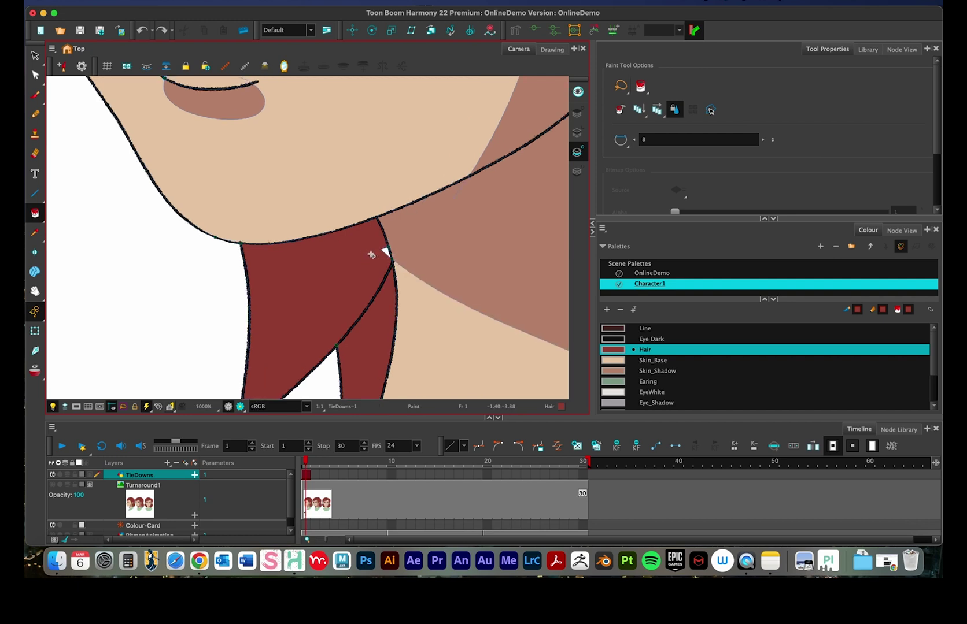
{"action": "key", "text": "2"}
{"action": "key", "text": "2"}
{"action": "left_click", "coordinate": [472, 267]}
{"action": "left_click_drag", "start_coordinate": [413, 208], "coordinate": [382, 386]}
- Zoom back out to the face and neck and switch to the Select tool
{"action": "key", "text": "1"}
{"action": "key", "text": "1"}
{"action": "key", "text": "1"}
{"action": "scroll", "coordinate": [332, 205], "scroll_direction": "down", "scroll_amount": 6}
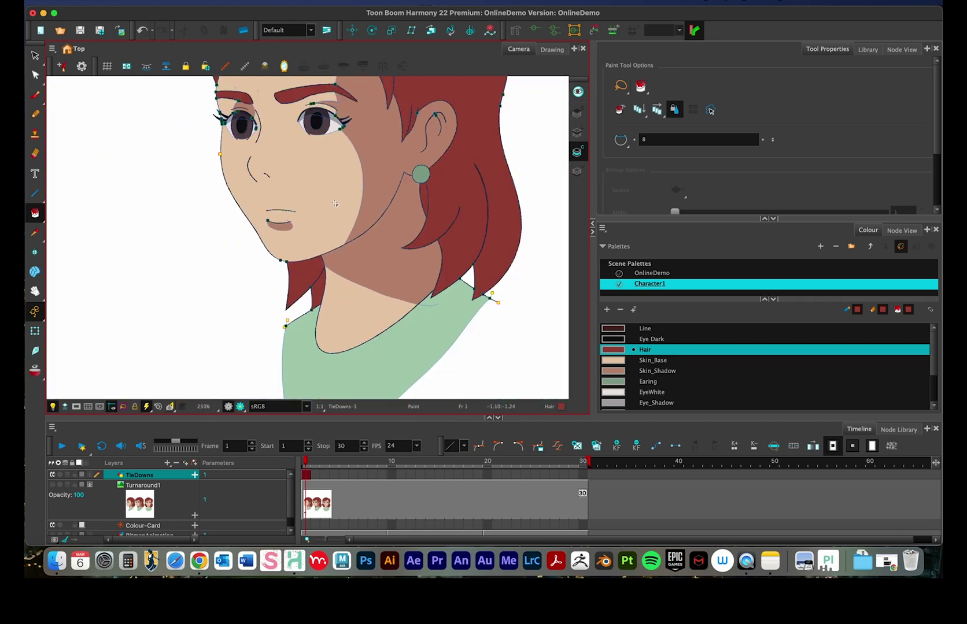
{"action": "scroll", "coordinate": [324, 198], "scroll_direction": "up", "scroll_amount": 5}
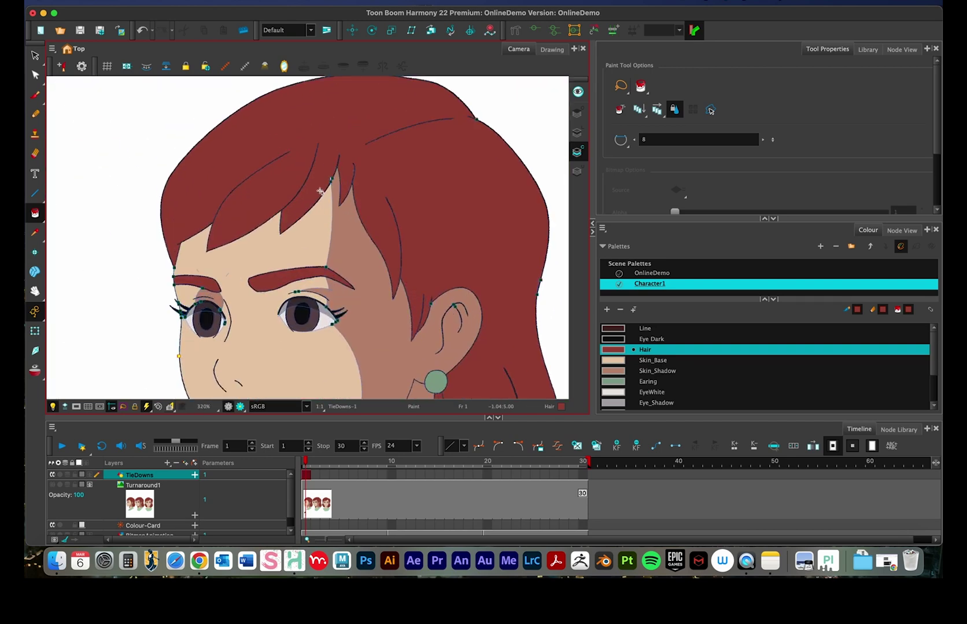
{"action": "scroll", "coordinate": [352, 163], "scroll_direction": "up", "scroll_amount": 5}
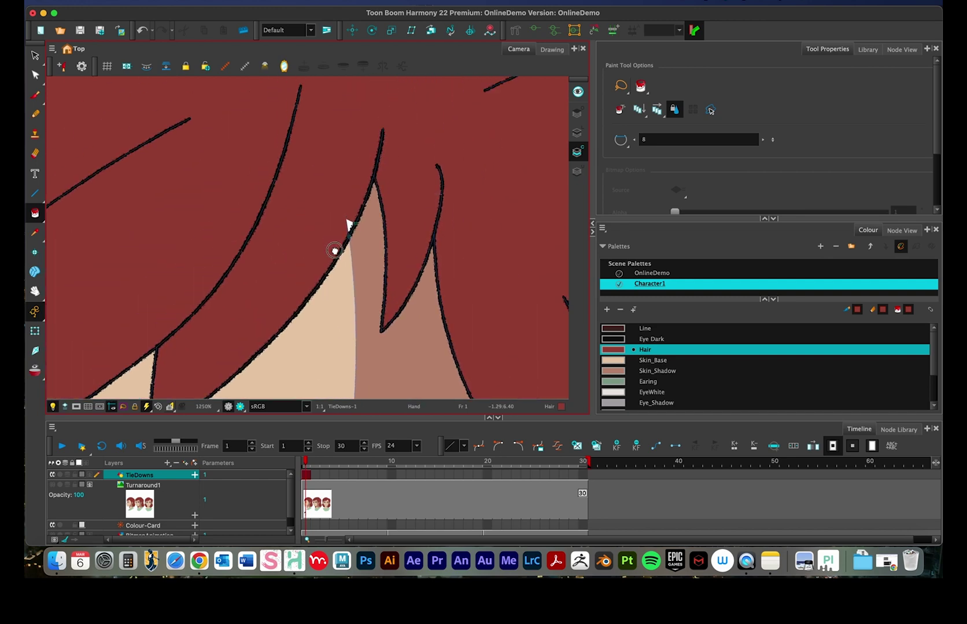
{"action": "scroll", "coordinate": [395, 222], "scroll_direction": "down", "scroll_amount": 6}
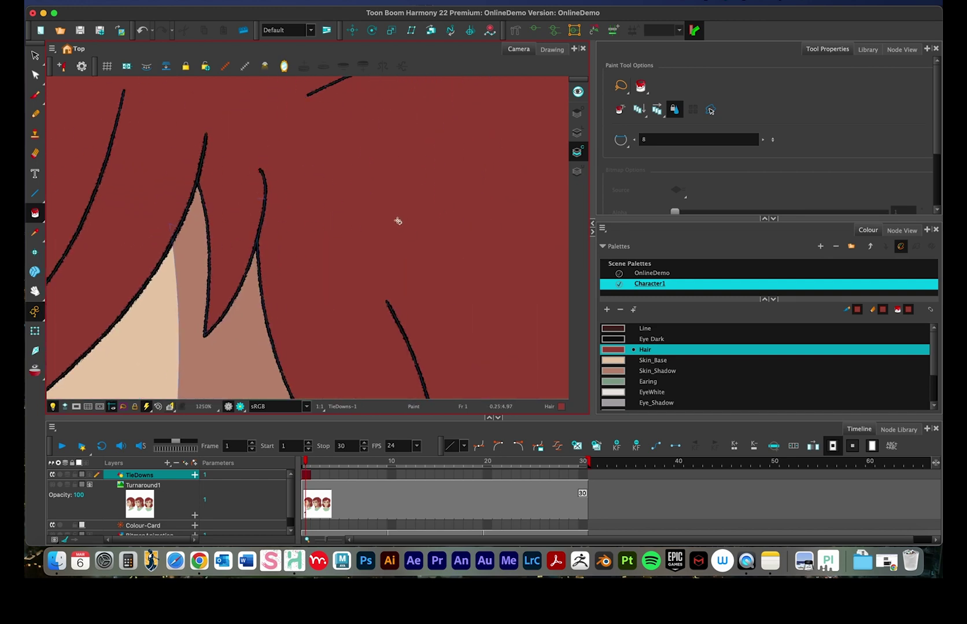
{"action": "left_click_drag", "start_coordinate": [384, 277], "coordinate": [445, 102]}
{"action": "key", "text": "1"}
{"action": "scroll", "coordinate": [396, 265], "scroll_direction": "down", "scroll_amount": 1}
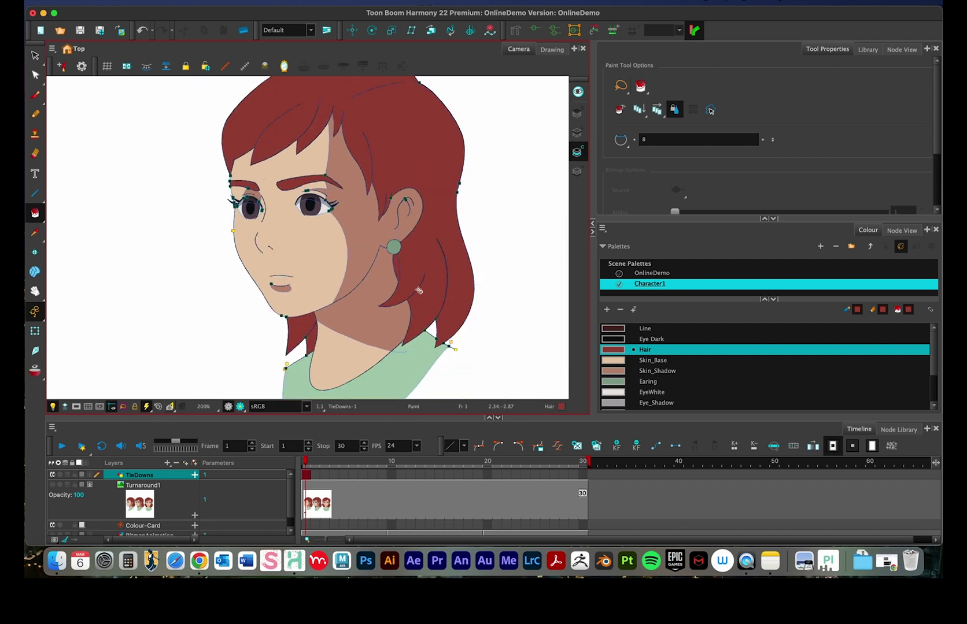
{"action": "left_click", "coordinate": [34, 55]}
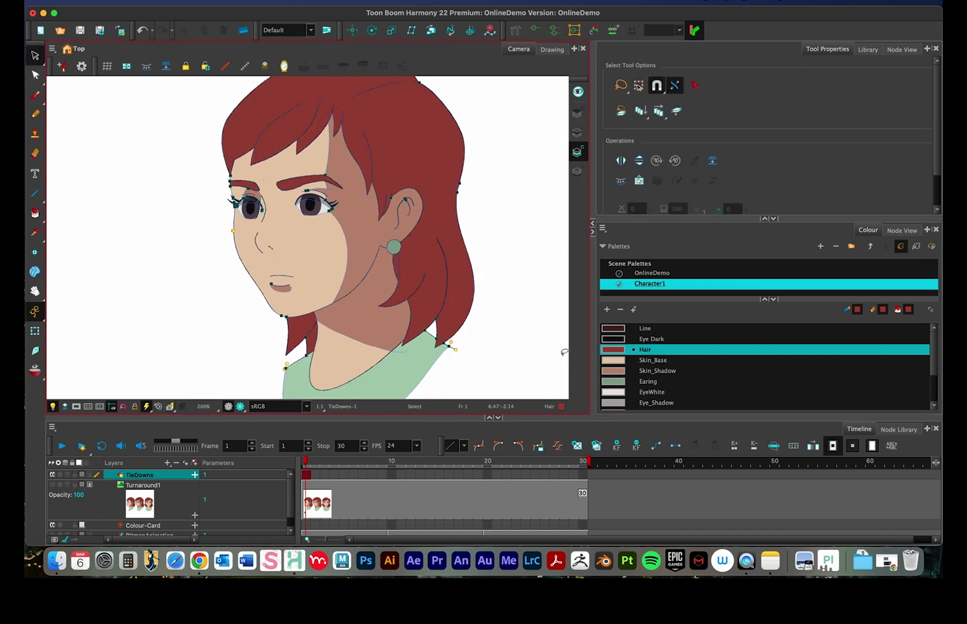
- Raise the SHADOW_LINES alpha back to 255 in its colour editor
{"action": "scroll", "coordinate": [662, 378], "scroll_direction": "down", "scroll_amount": 3}
{"action": "left_click", "coordinate": [653, 405]}
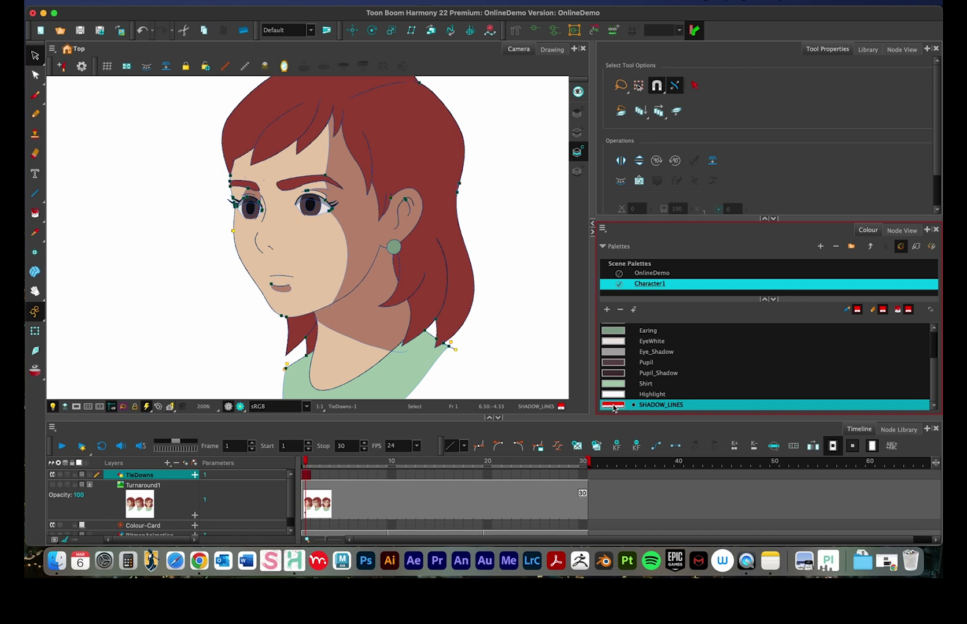
{"action": "right_click", "coordinate": [614, 408]}
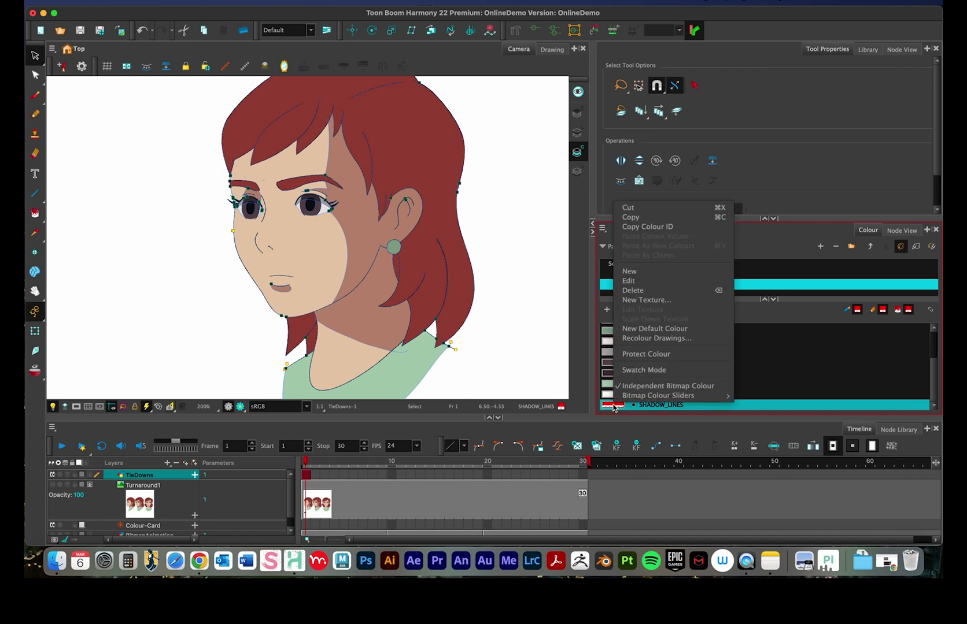
{"action": "left_click", "coordinate": [640, 282]}
{"action": "left_click_drag", "start_coordinate": [548, 220], "coordinate": [578, 220]}
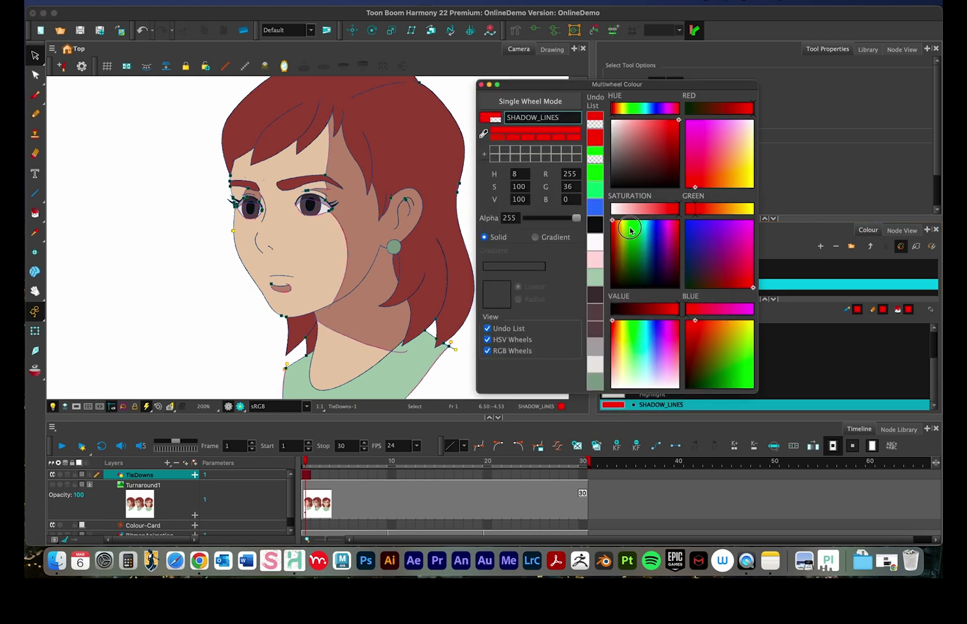
{"action": "left_click", "coordinate": [480, 85]}
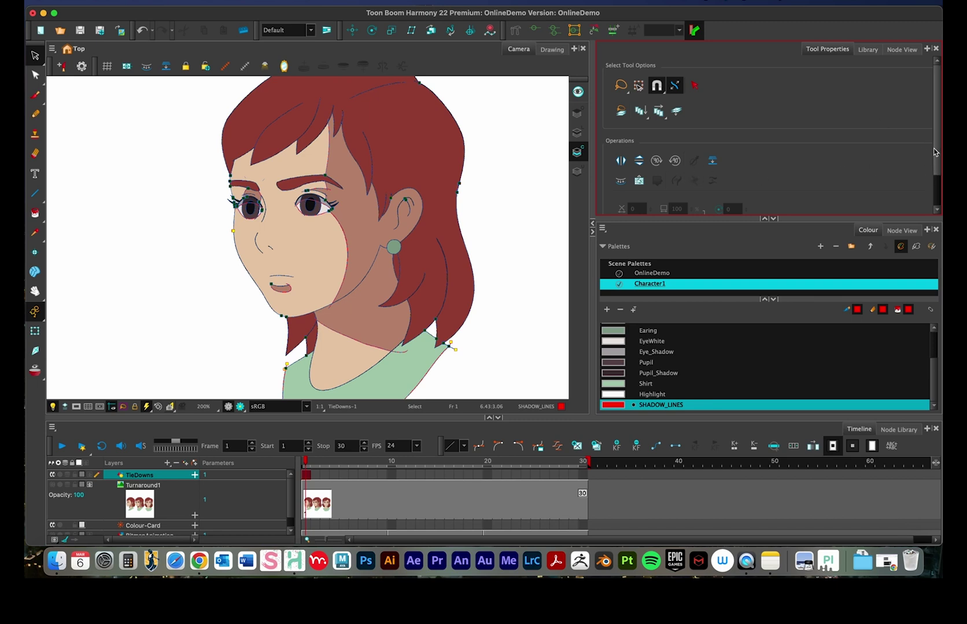
{"action": "scroll", "coordinate": [938, 155], "scroll_direction": "down", "scroll_amount": 2}
{"action": "scroll", "coordinate": [938, 155], "scroll_direction": "down", "scroll_amount": 2}
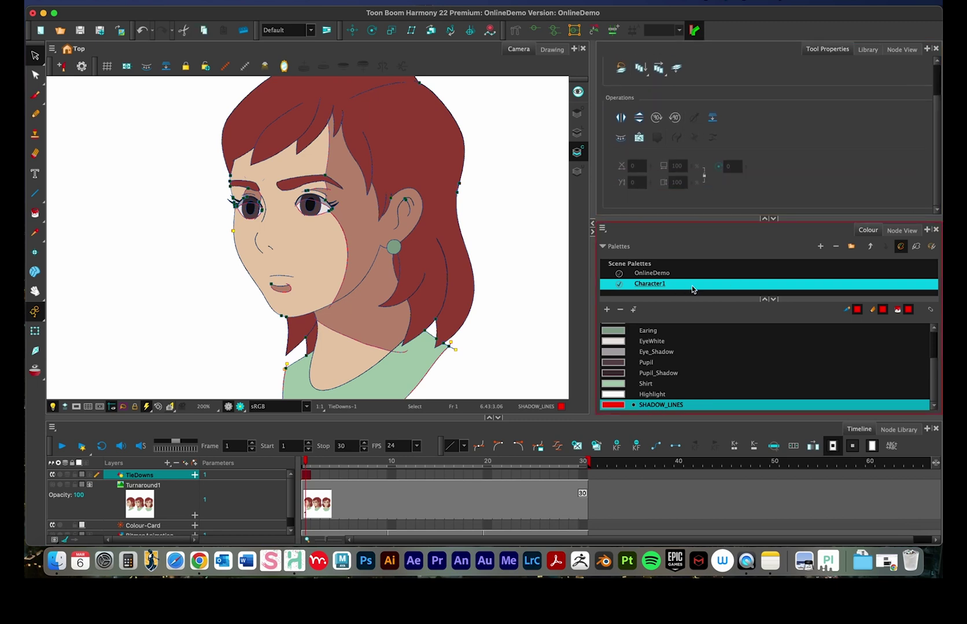
{"action": "left_click_drag", "start_coordinate": [689, 298], "coordinate": [691, 309]}
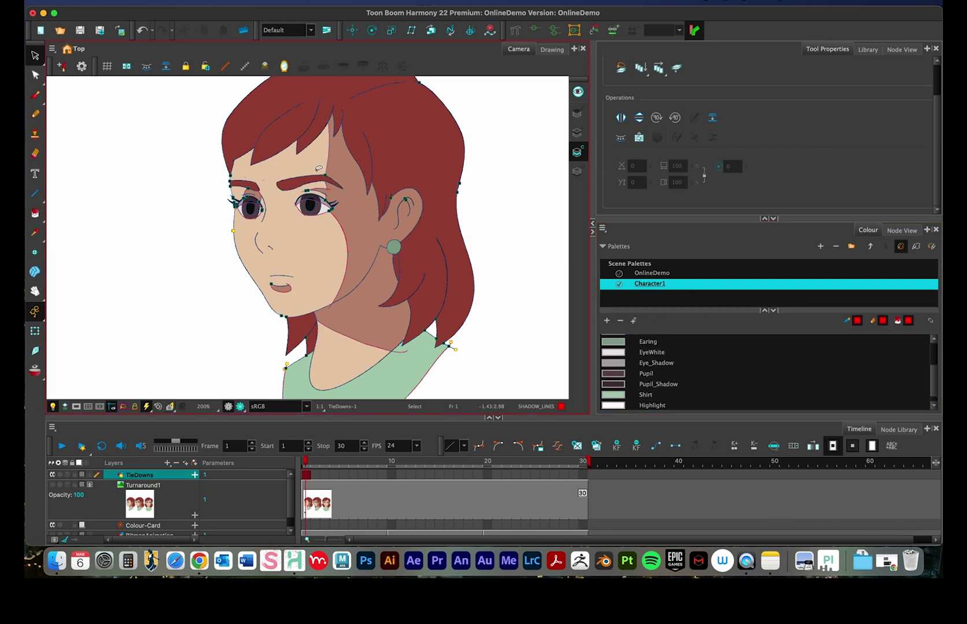
{"action": "scroll", "coordinate": [705, 346], "scroll_direction": "down", "scroll_amount": 1}
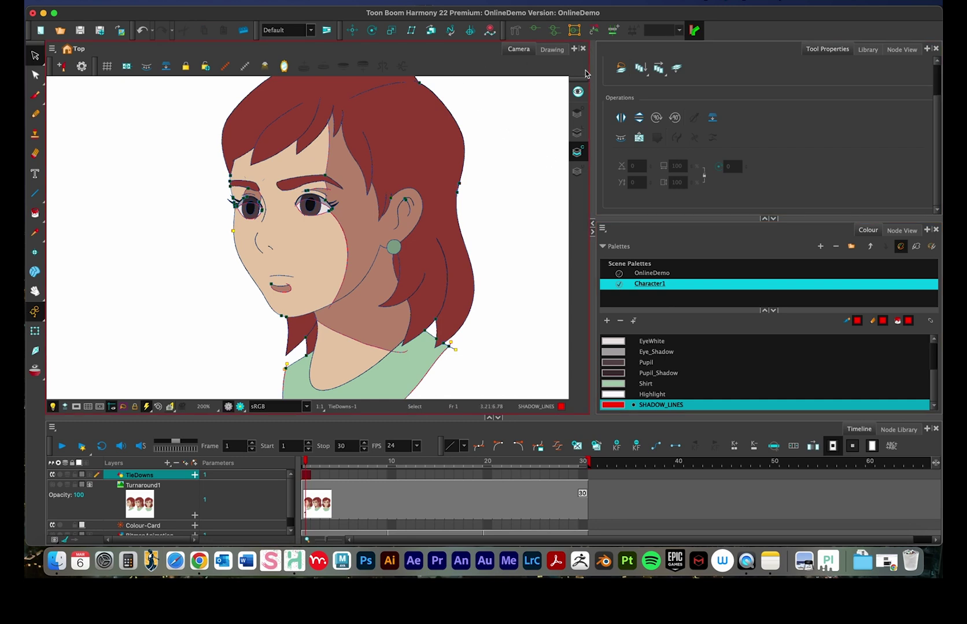
{"action": "left_click", "coordinate": [903, 50]}
{"action": "mouse_move", "coordinate": [898, 51]}
{"action": "left_mouse_down"}
{"action": "mouse_move", "coordinate": [391, 153]}
{"action": "mouse_move", "coordinate": [370, 141]}
{"action": "left_mouse_up"}
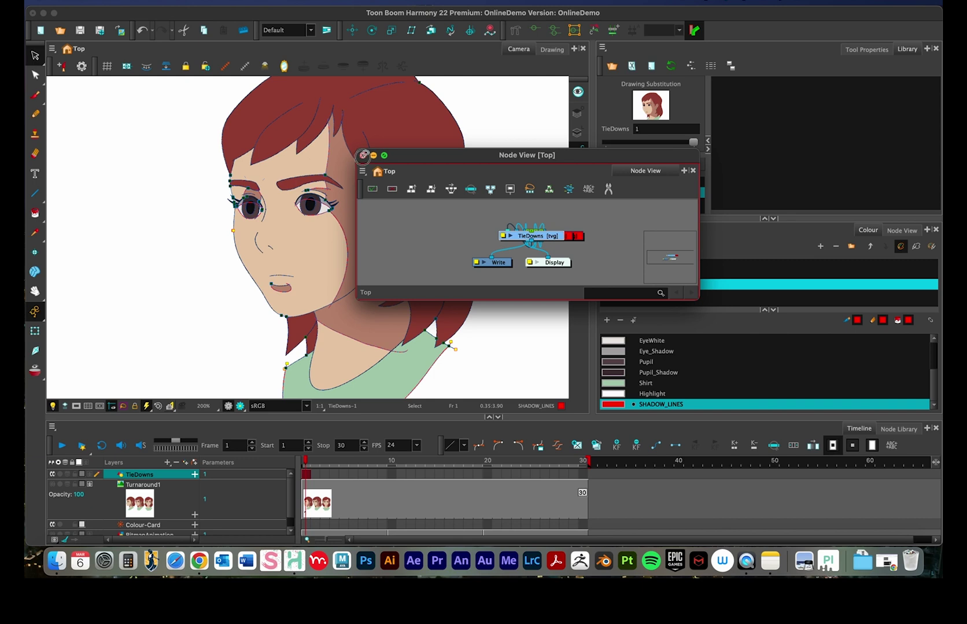
{"action": "left_click", "coordinate": [363, 155]}
{"action": "left_click", "coordinate": [861, 50]}
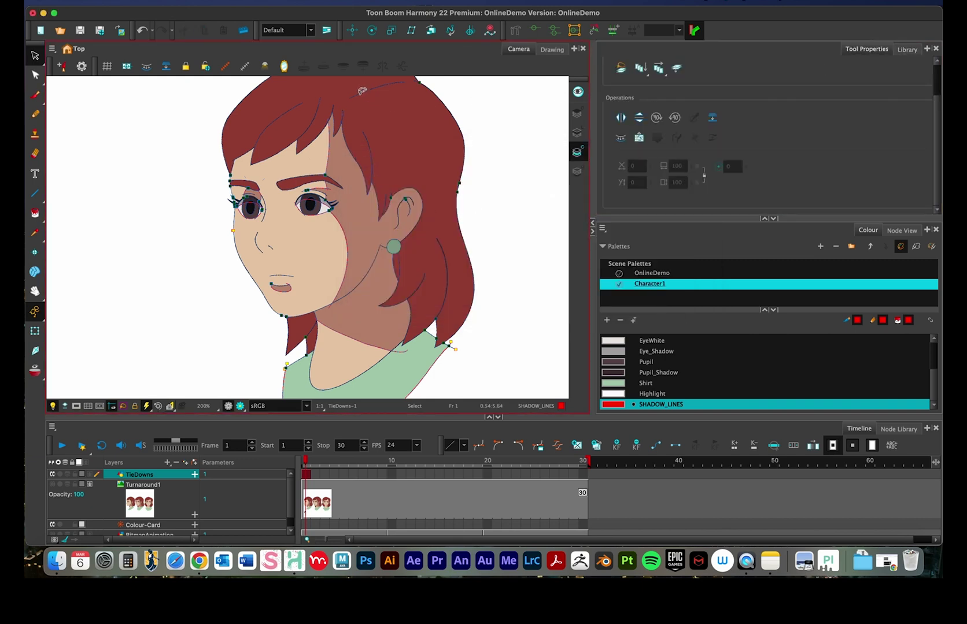
{"action": "left_click", "coordinate": [373, 3]}
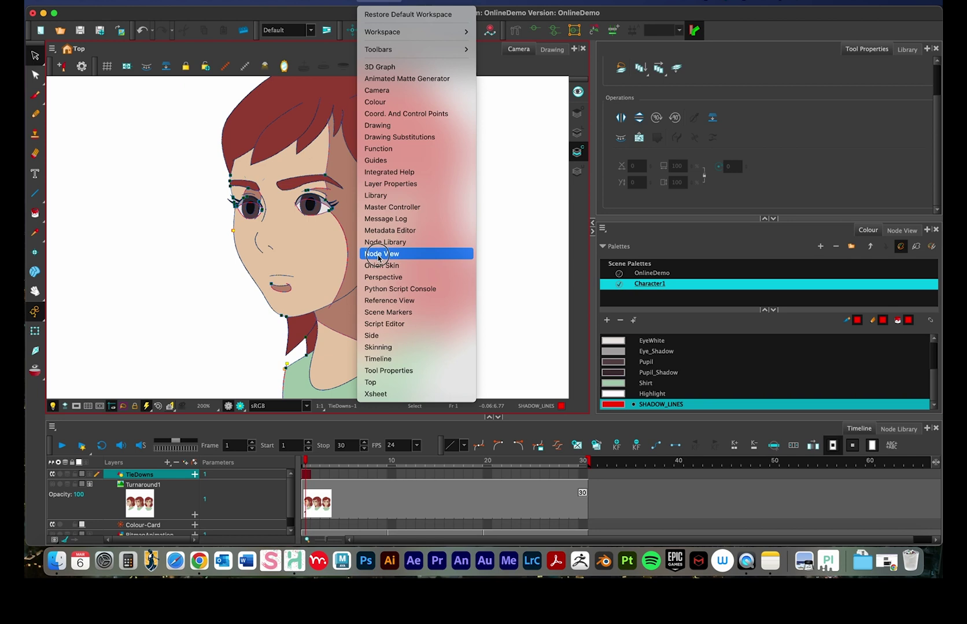
{"action": "left_click", "coordinate": [376, 2]}
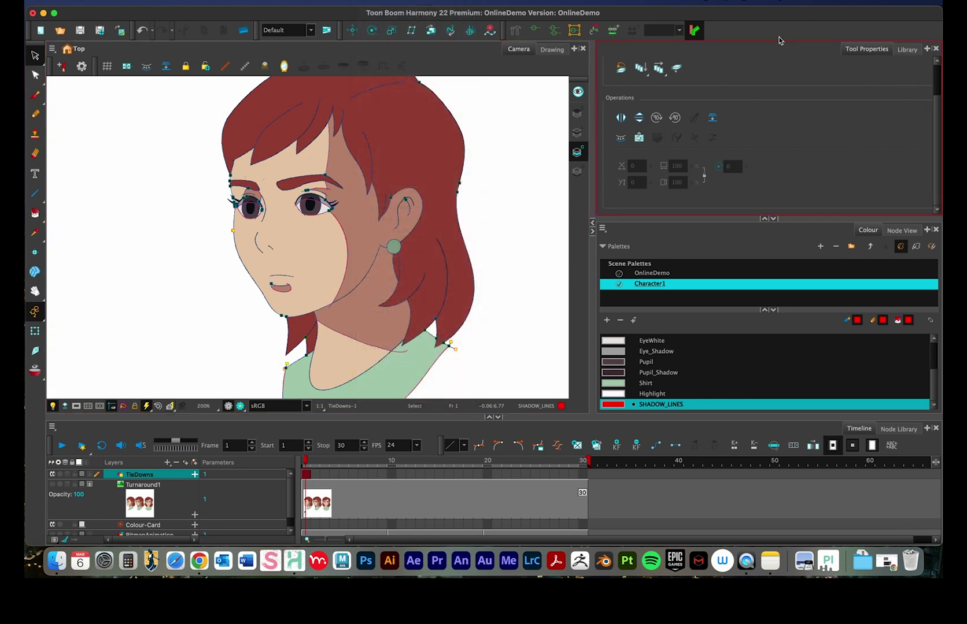
{"action": "left_click", "coordinate": [927, 50]}
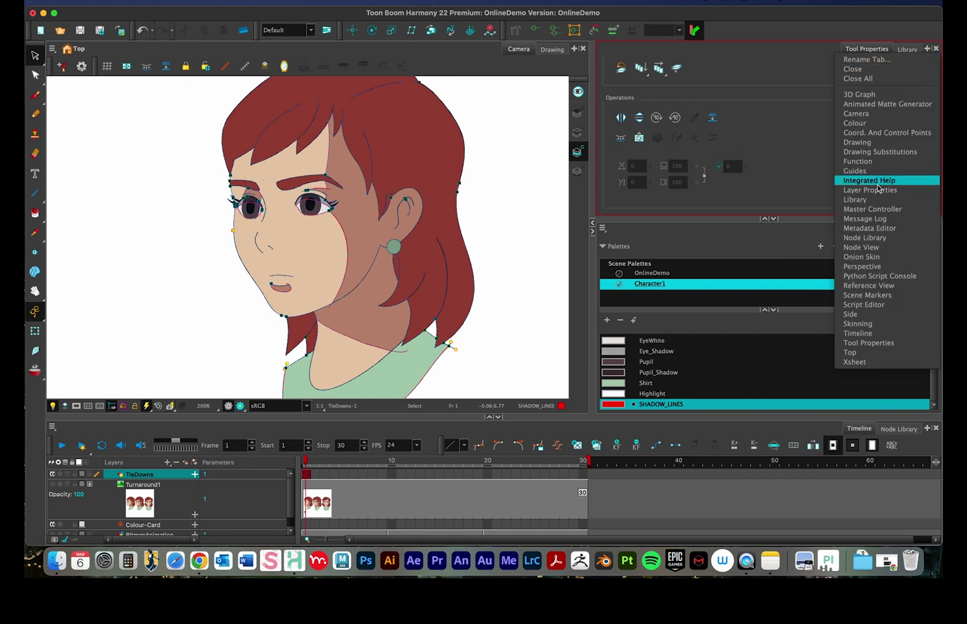
{"action": "left_click", "coordinate": [864, 248]}
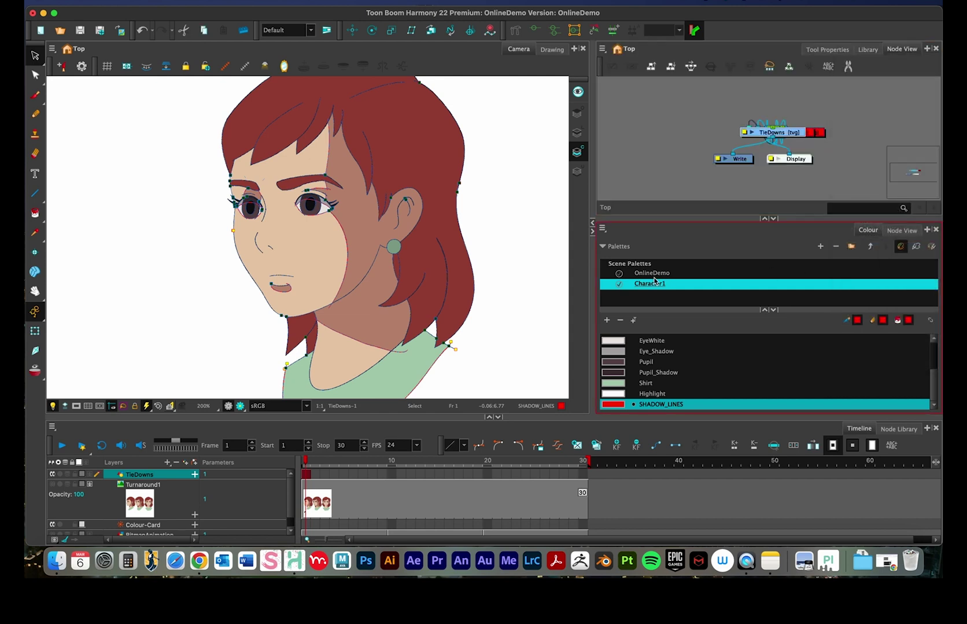
{"action": "left_click_drag", "start_coordinate": [652, 218], "coordinate": [653, 281]}
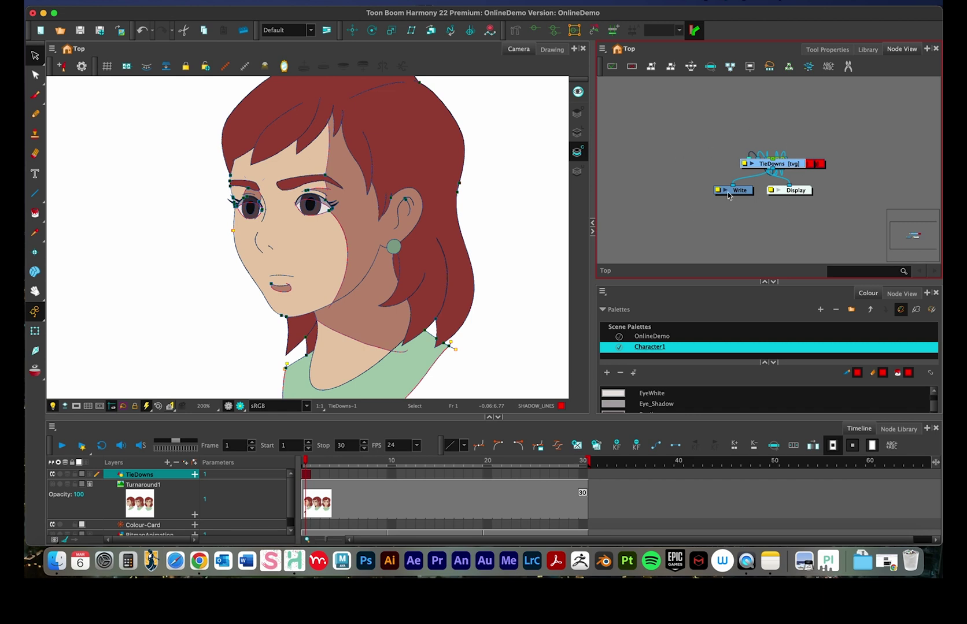
{"action": "left_click_drag", "start_coordinate": [686, 112], "coordinate": [817, 277]}
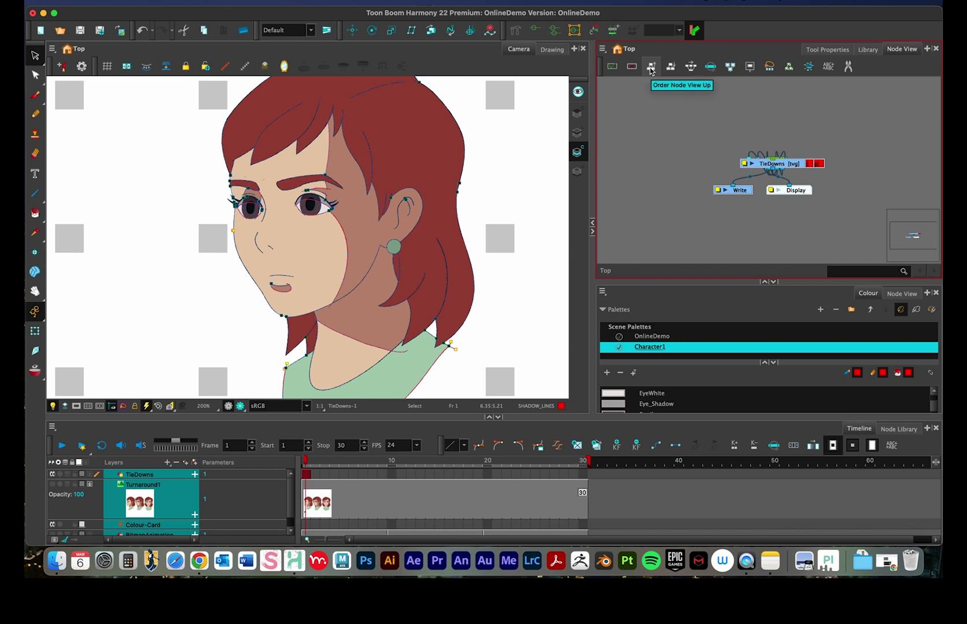
- Order the node network with X Overlap 25, Layer Spacing 60, Vertical Spacing 5
{"action": "left_click", "coordinate": [651, 68]}
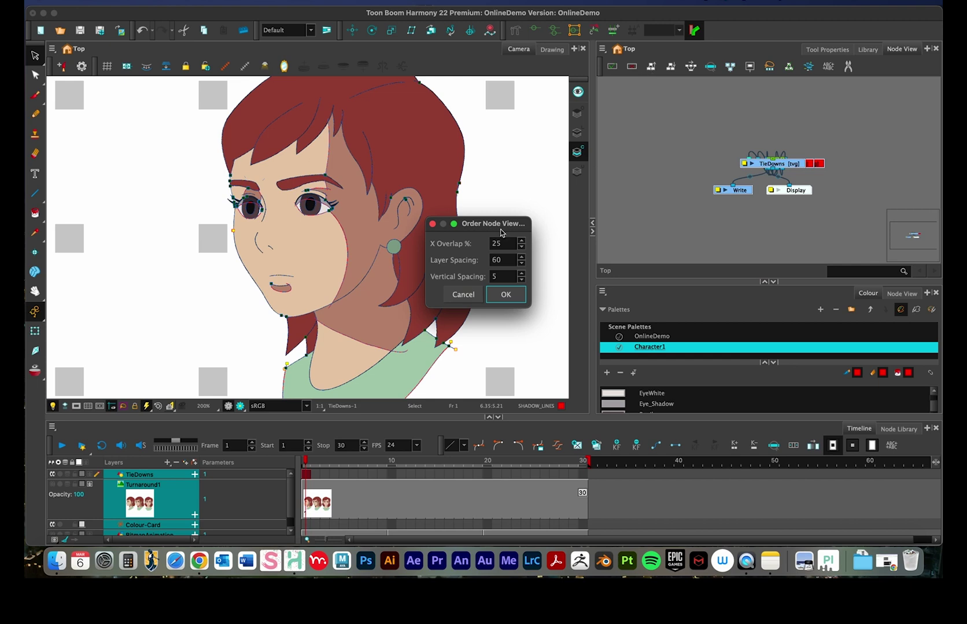
{"action": "left_click_drag", "start_coordinate": [462, 223], "coordinate": [473, 162]}
{"action": "left_click", "coordinate": [484, 199]}
{"action": "left_click", "coordinate": [743, 152]}
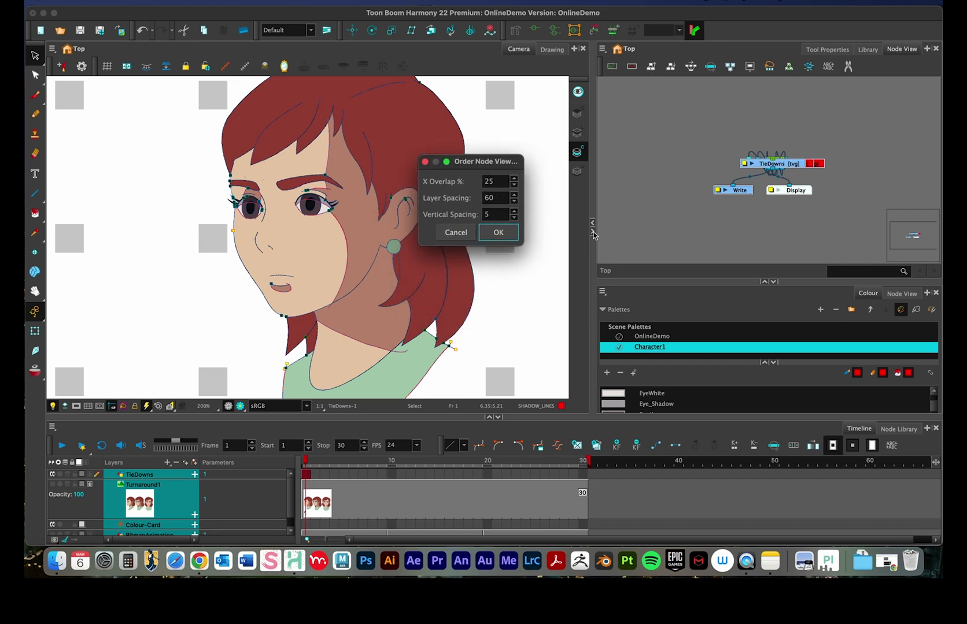
{"action": "left_click", "coordinate": [498, 233]}
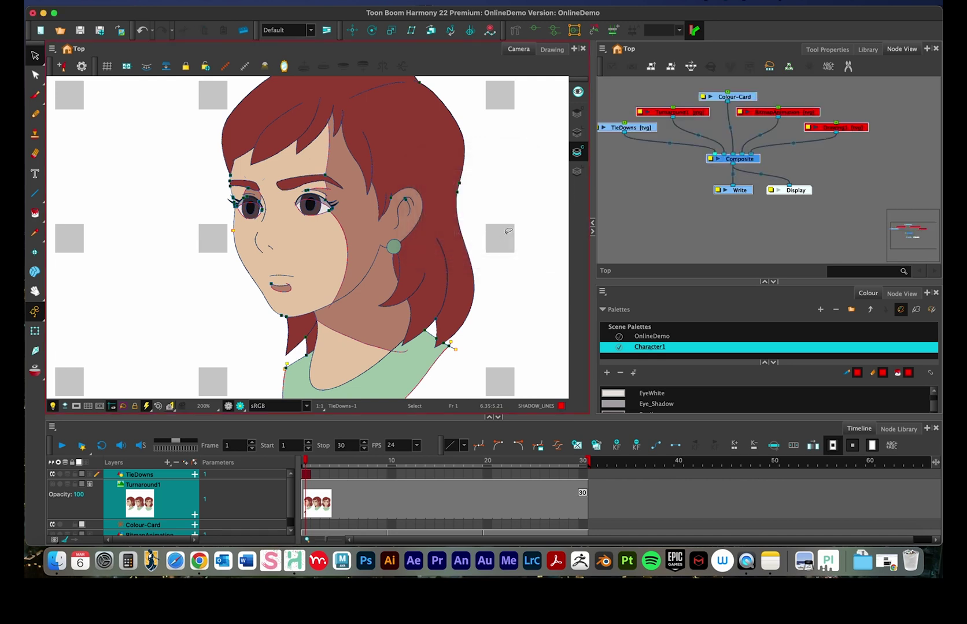
- Pan and scroll the Node View to show the whole reordered network
{"action": "left_click_drag", "start_coordinate": [675, 194], "coordinate": [689, 222]}
{"action": "scroll", "coordinate": [685, 225], "scroll_direction": "down", "scroll_amount": 3}
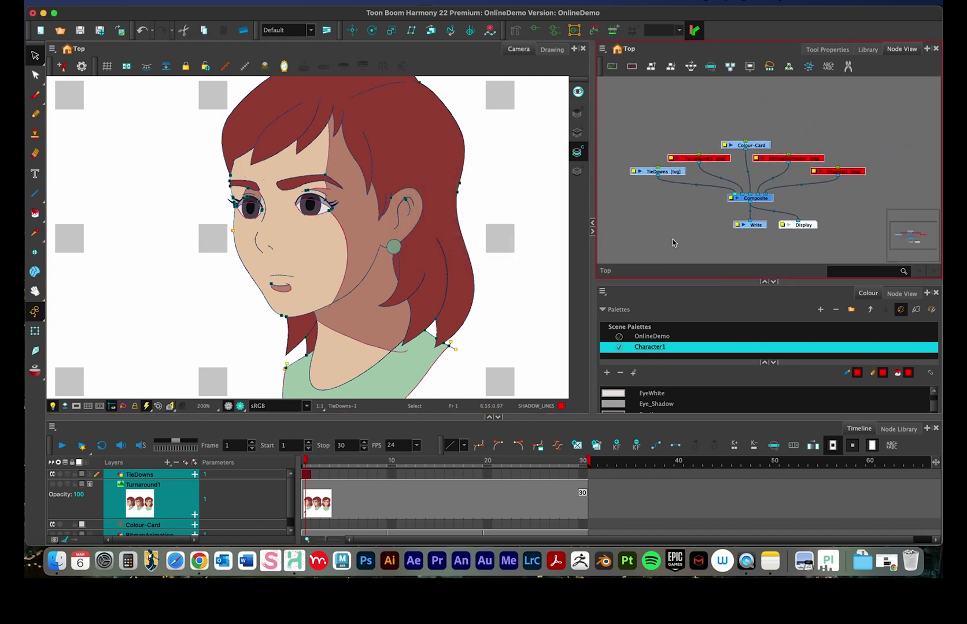
{"action": "left_click", "coordinate": [449, 298]}
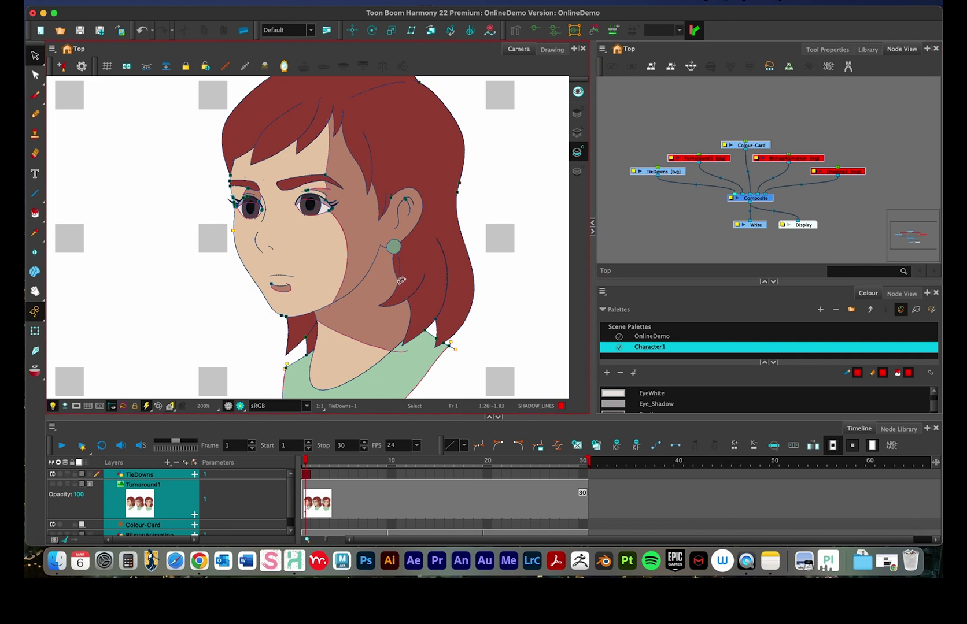
{"action": "left_click", "coordinate": [638, 205]}
{"action": "scroll", "coordinate": [364, 304], "scroll_direction": "down", "scroll_amount": 2}
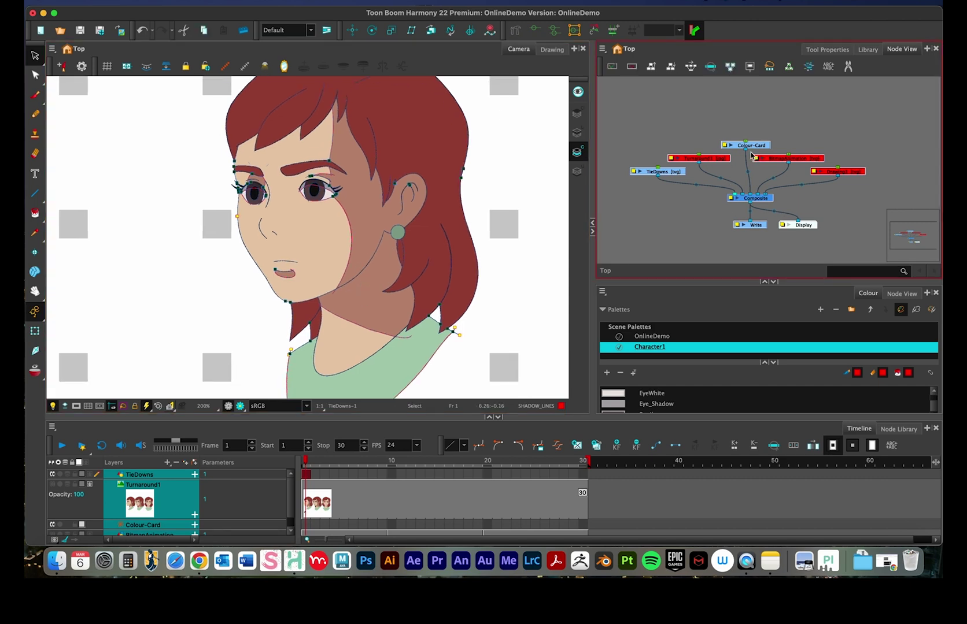
{"action": "scroll", "coordinate": [214, 475], "scroll_direction": "down", "scroll_amount": 1}
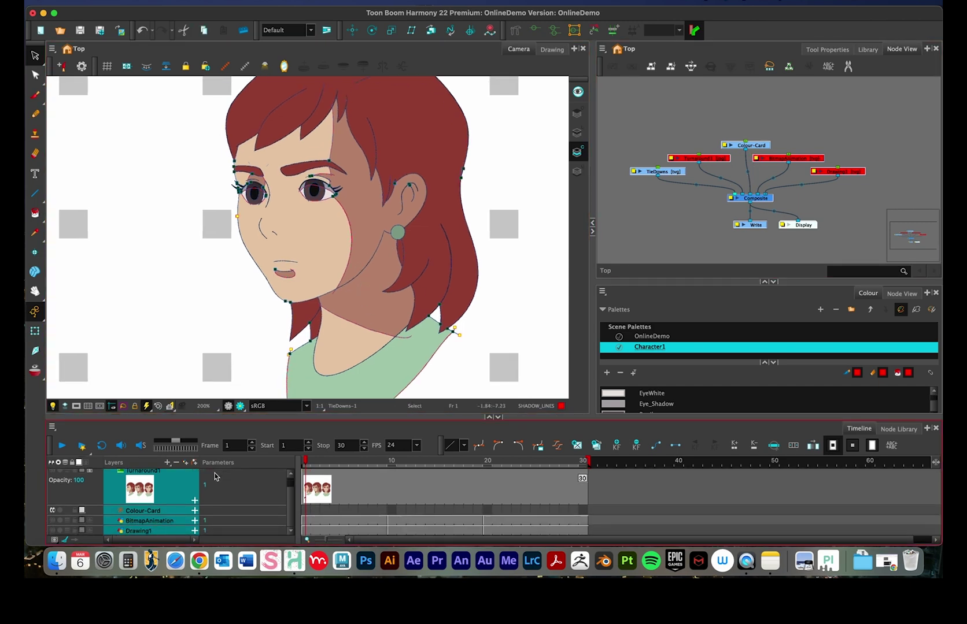
{"action": "scroll", "coordinate": [154, 511], "scroll_direction": "up", "scroll_amount": 1}
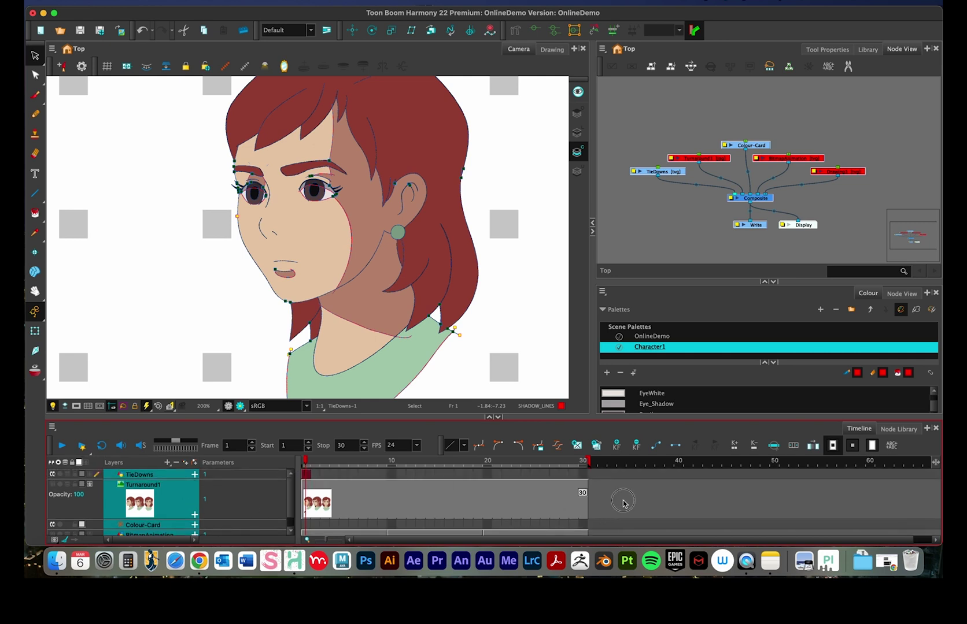
- Delete the BitmapAnimation and Drawing1 layers and shift the Colour-Card node right
{"action": "left_click_drag", "start_coordinate": [361, 417], "coordinate": [391, 335]}
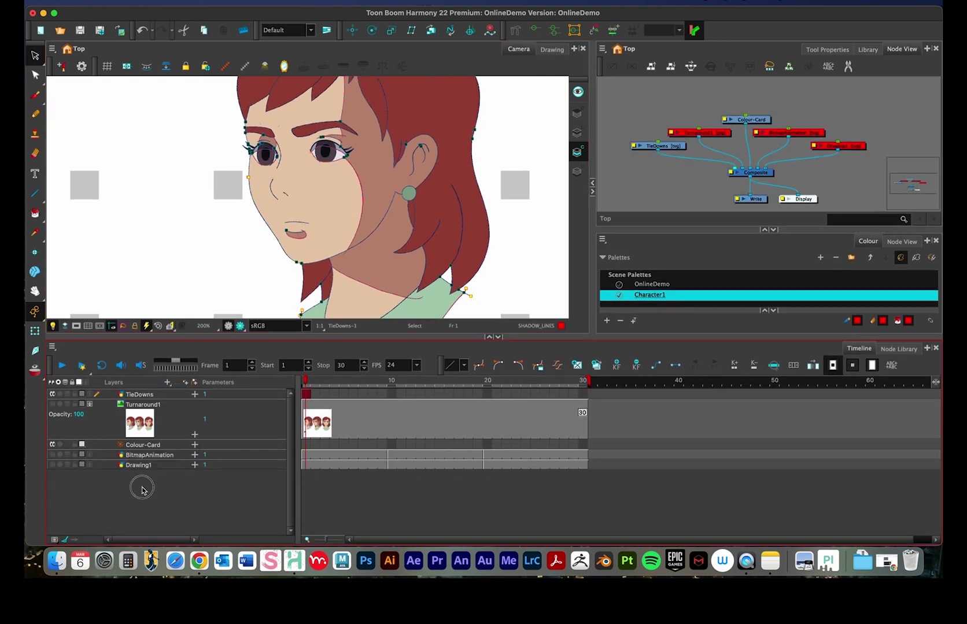
{"action": "left_click", "coordinate": [144, 455]}
{"action": "left_click", "coordinate": [142, 465], "text": "shift"}
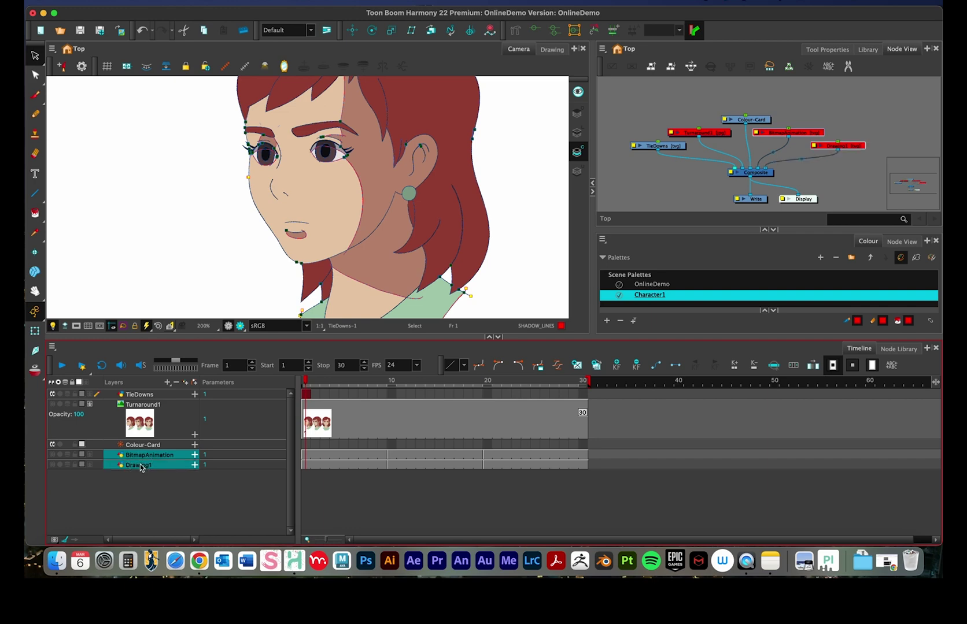
{"action": "right_click", "coordinate": [142, 458]}
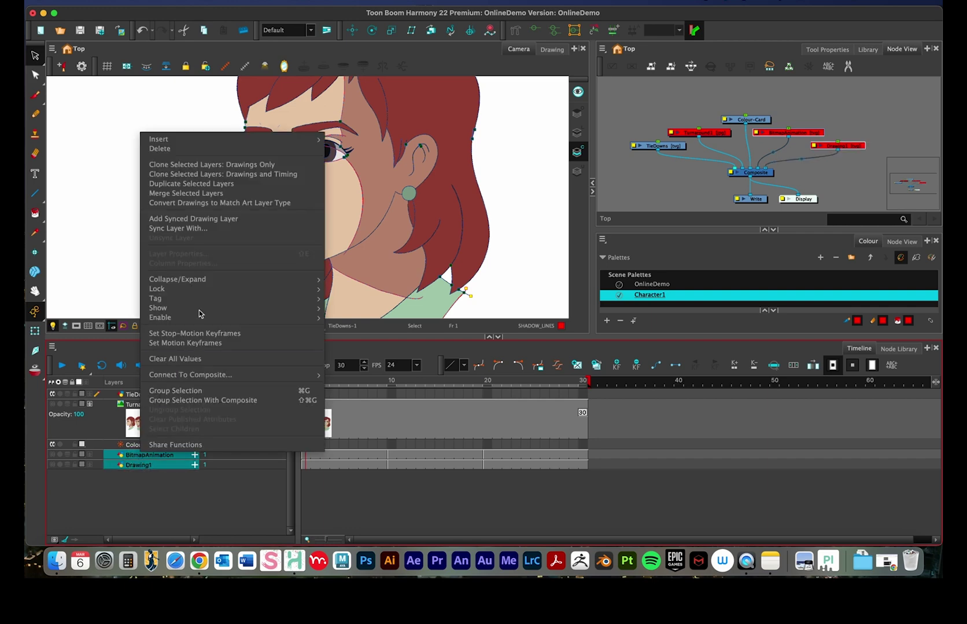
{"action": "left_click", "coordinate": [191, 149]}
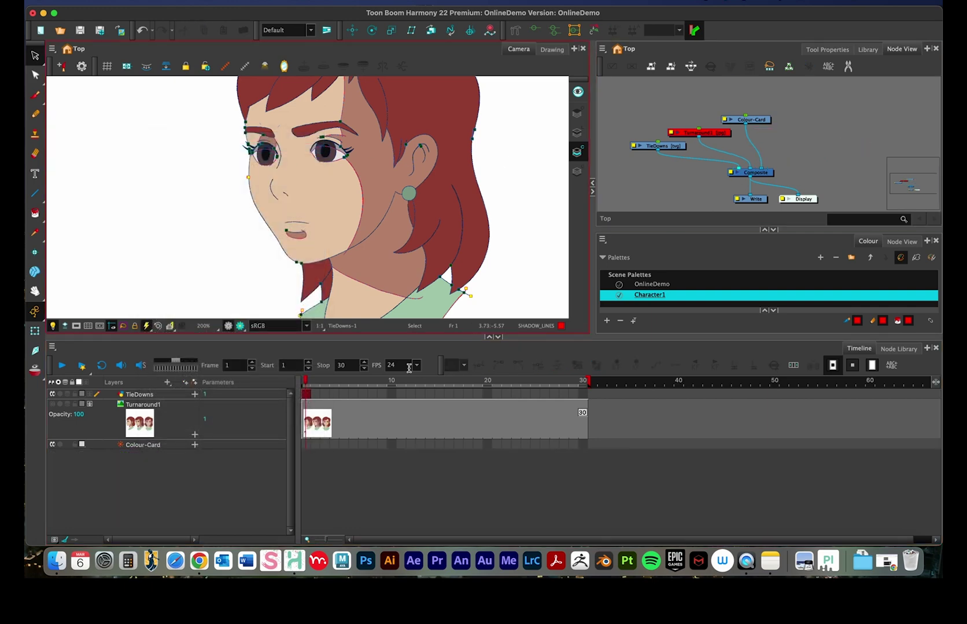
{"action": "key", "text": "super+z"}
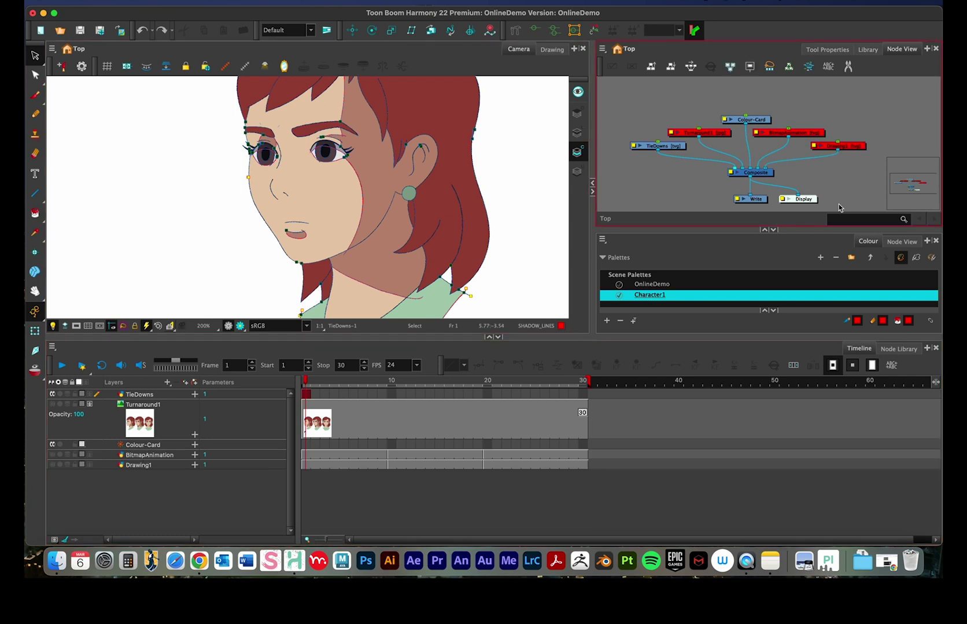
{"action": "left_click", "coordinate": [145, 455]}
{"action": "left_click", "coordinate": [145, 465], "text": "shift"}
{"action": "right_click", "coordinate": [145, 457]}
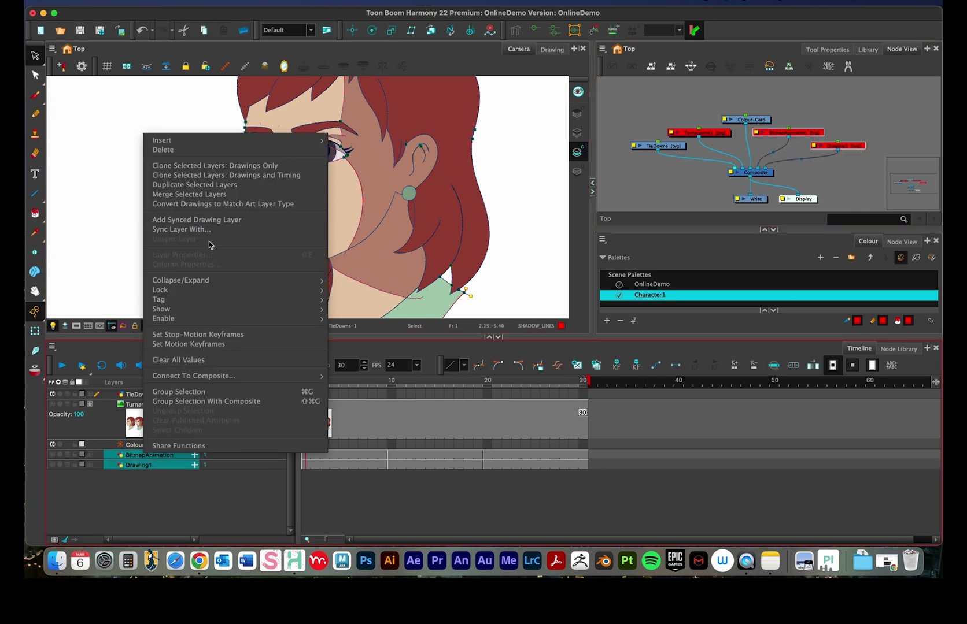
{"action": "left_click", "coordinate": [210, 151]}
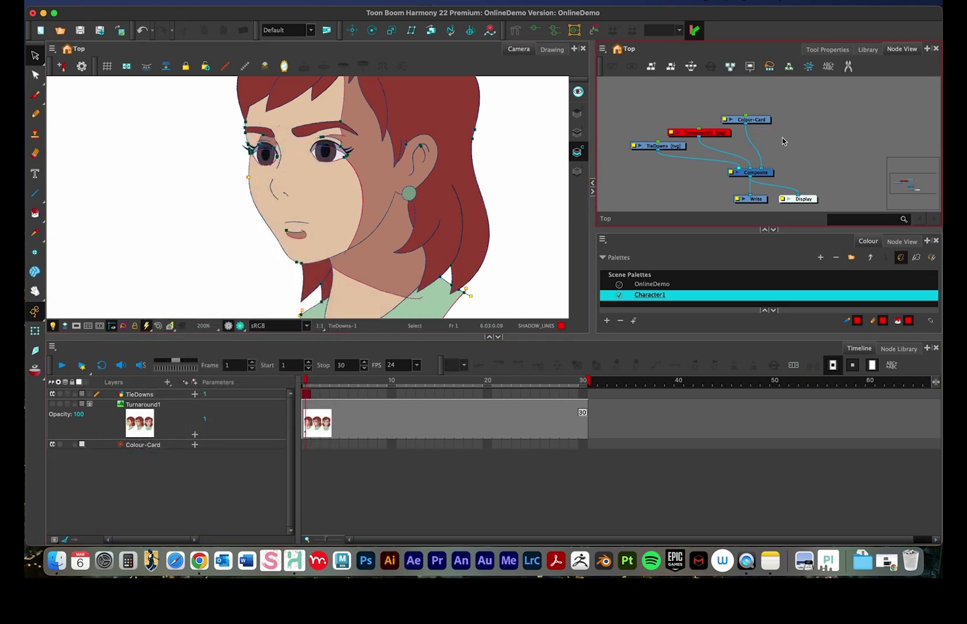
{"action": "left_click_drag", "start_coordinate": [746, 120], "coordinate": [787, 120]}
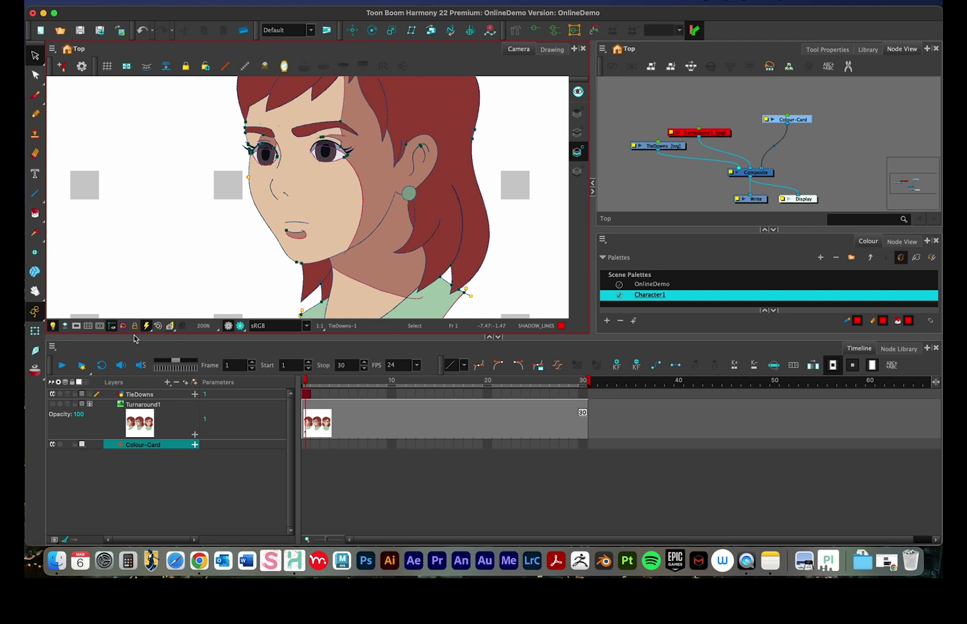
{"action": "left_click", "coordinate": [148, 408]}
- Move Turnaround1 and TieDowns into the top row and lower Composite, Write and Display
{"action": "left_click_drag", "start_coordinate": [694, 132], "coordinate": [703, 120]}
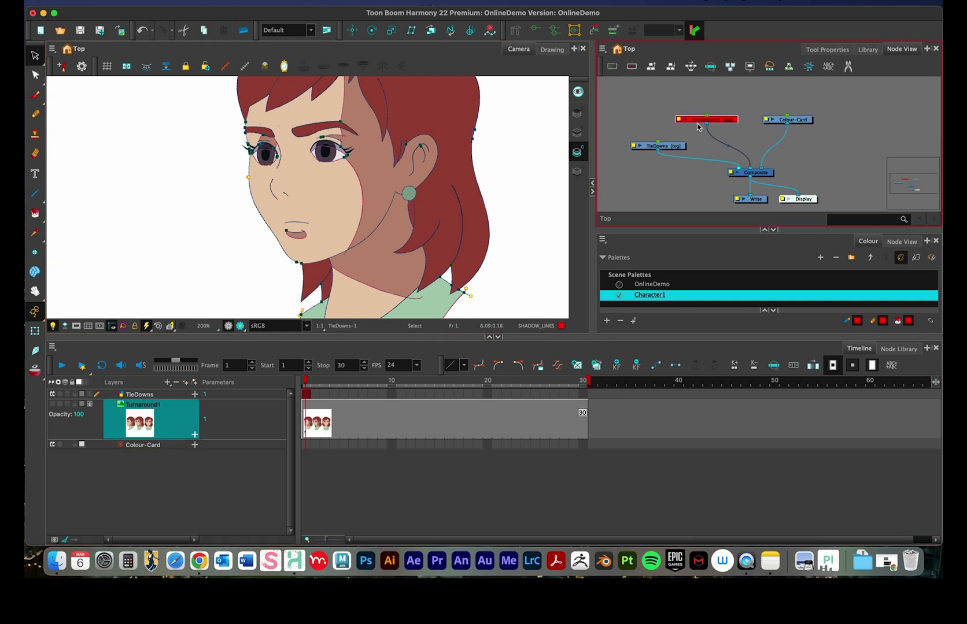
{"action": "left_click", "coordinate": [50, 405]}
{"action": "left_click", "coordinate": [50, 404]}
{"action": "left_click_drag", "start_coordinate": [664, 150], "coordinate": [635, 125]}
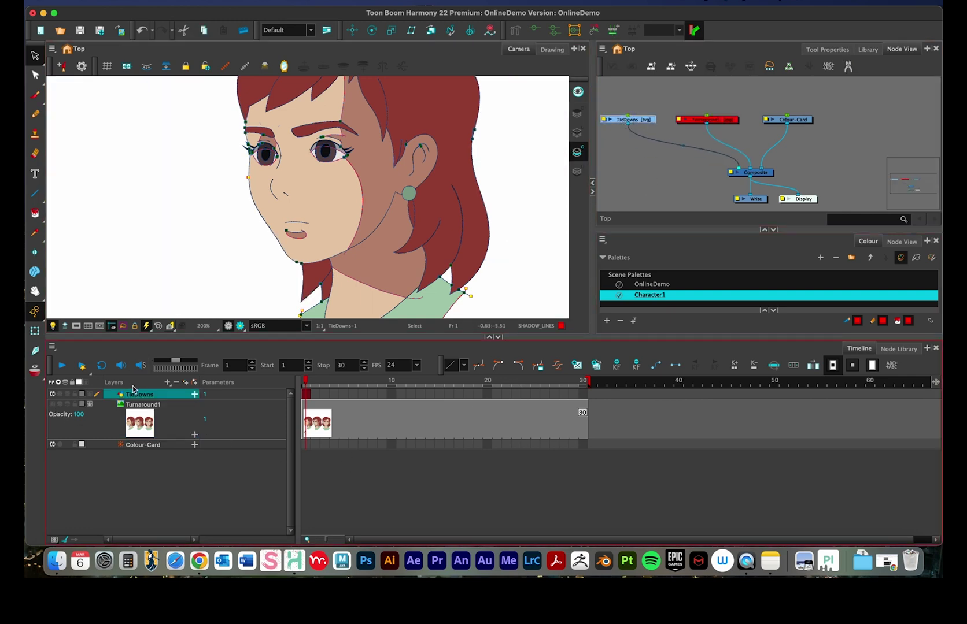
{"action": "left_click_drag", "start_coordinate": [623, 120], "coordinate": [626, 120]}
{"action": "left_click_drag", "start_coordinate": [804, 169], "coordinate": [794, 142]}
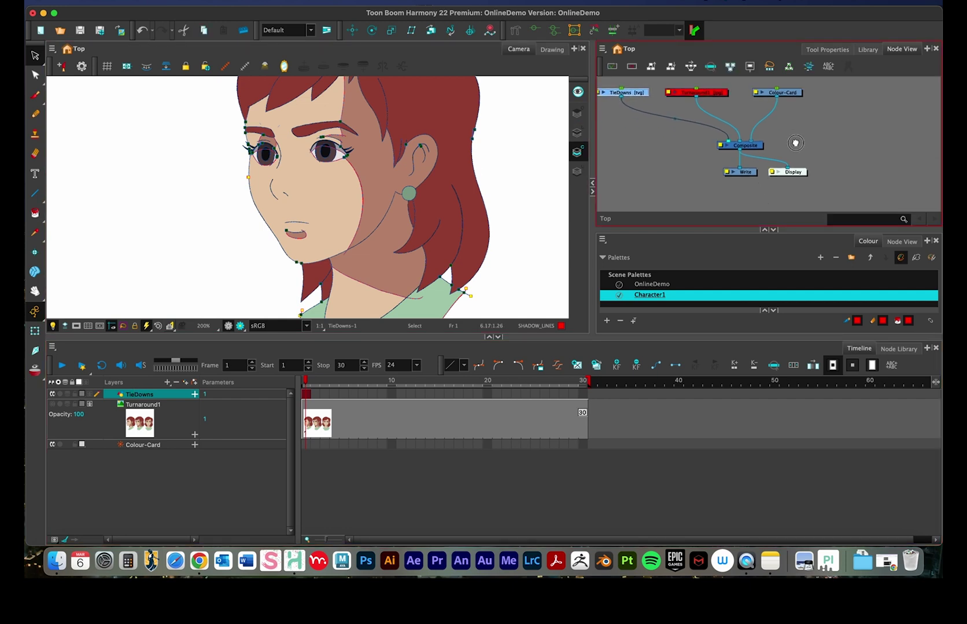
{"action": "left_click_drag", "start_coordinate": [693, 193], "coordinate": [812, 137]}
{"action": "mouse_move", "coordinate": [744, 154]}
{"action": "left_mouse_down"}
{"action": "mouse_move", "coordinate": [735, 168]}
{"action": "mouse_move", "coordinate": [757, 160]}
{"action": "mouse_move", "coordinate": [744, 167]}
{"action": "left_mouse_up"}
{"action": "left_click_drag", "start_coordinate": [653, 119], "coordinate": [711, 158]}
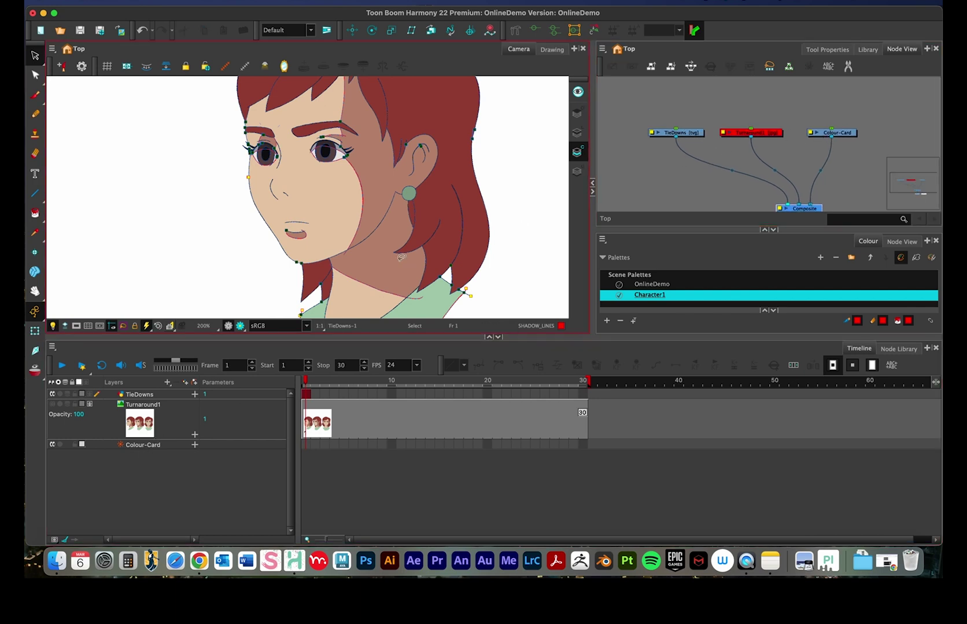
{"action": "mouse_move", "coordinate": [688, 135]}
{"action": "left_mouse_down"}
{"action": "mouse_move", "coordinate": [668, 138]}
{"action": "mouse_move", "coordinate": [669, 131]}
{"action": "left_mouse_up"}
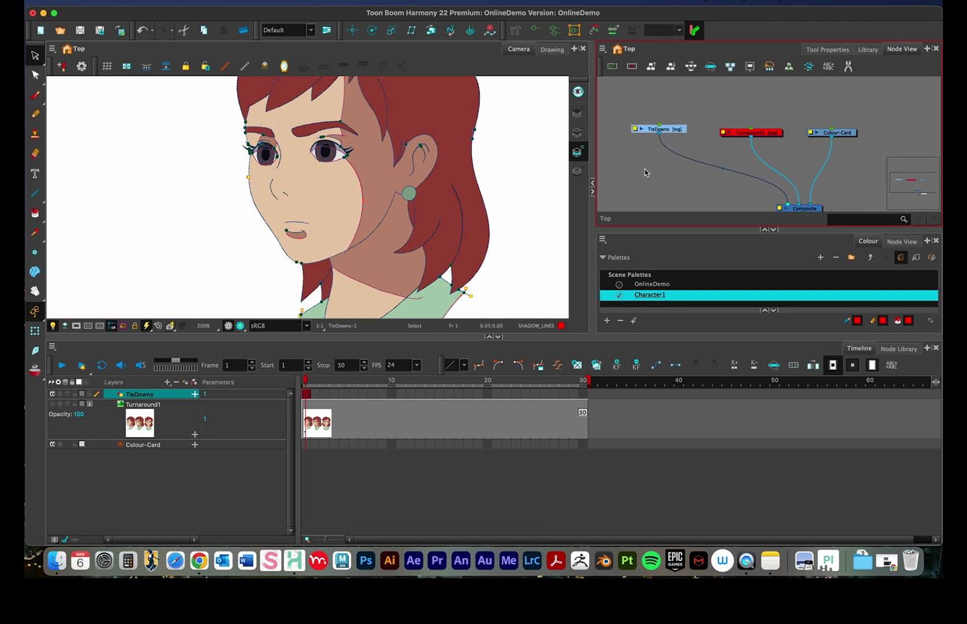
- Enlarge the Node View panel and recentre the network in it
{"action": "left_click_drag", "start_coordinate": [658, 229], "coordinate": [649, 284]}
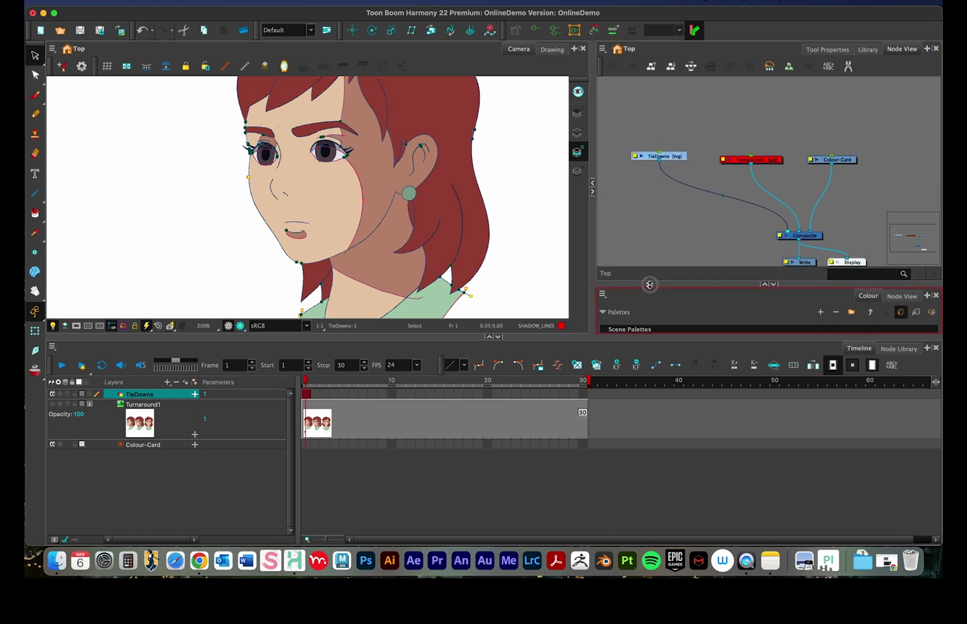
{"action": "left_click_drag", "start_coordinate": [590, 229], "coordinate": [535, 229]}
{"action": "left_click_drag", "start_coordinate": [664, 231], "coordinate": [700, 222]}
{"action": "scroll", "coordinate": [683, 216], "scroll_direction": "down", "scroll_amount": 4}
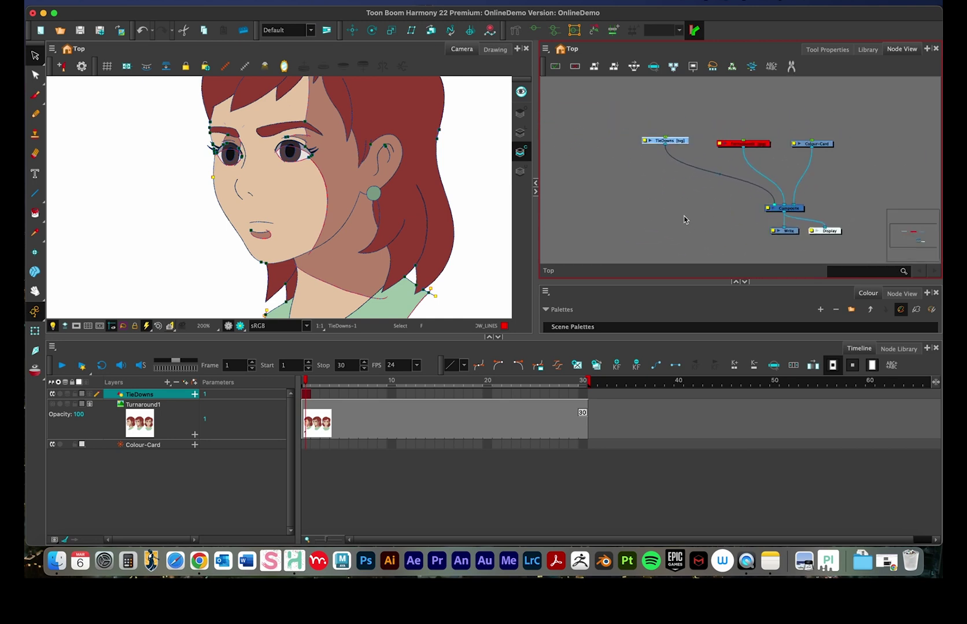
{"action": "scroll", "coordinate": [682, 199], "scroll_direction": "up", "scroll_amount": 4}
{"action": "left_click_drag", "start_coordinate": [684, 200], "coordinate": [662, 193]}
- Align TieDowns in the top row with Composite centred beneath its inputs
{"action": "left_click", "coordinate": [600, 181]}
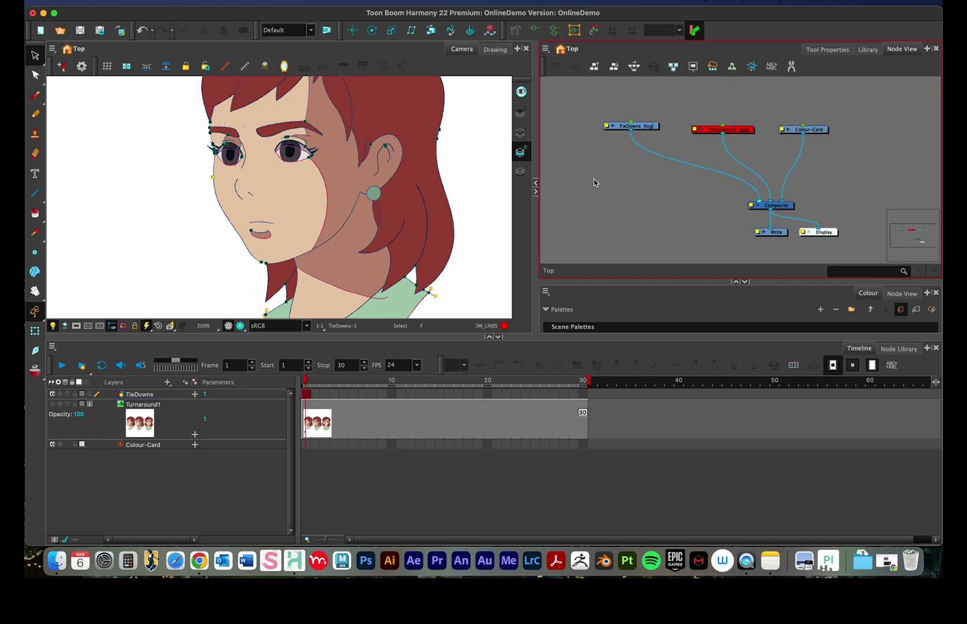
{"action": "left_click_drag", "start_coordinate": [639, 127], "coordinate": [629, 130]}
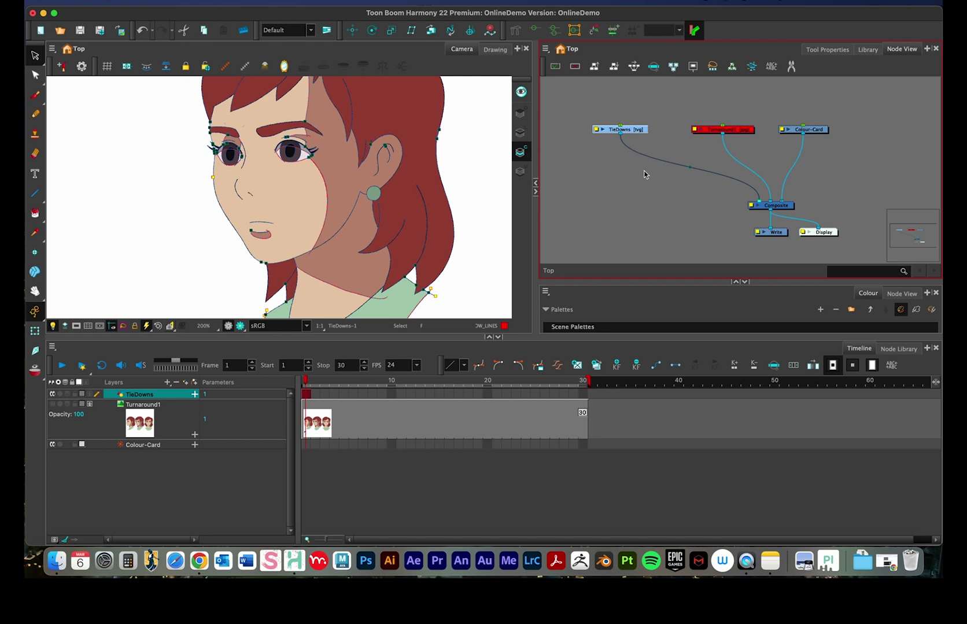
{"action": "left_click_drag", "start_coordinate": [627, 129], "coordinate": [618, 119]}
{"action": "mouse_move", "coordinate": [771, 207]}
{"action": "left_mouse_down"}
{"action": "mouse_move", "coordinate": [749, 209]}
{"action": "mouse_move", "coordinate": [766, 207]}
{"action": "left_mouse_up"}
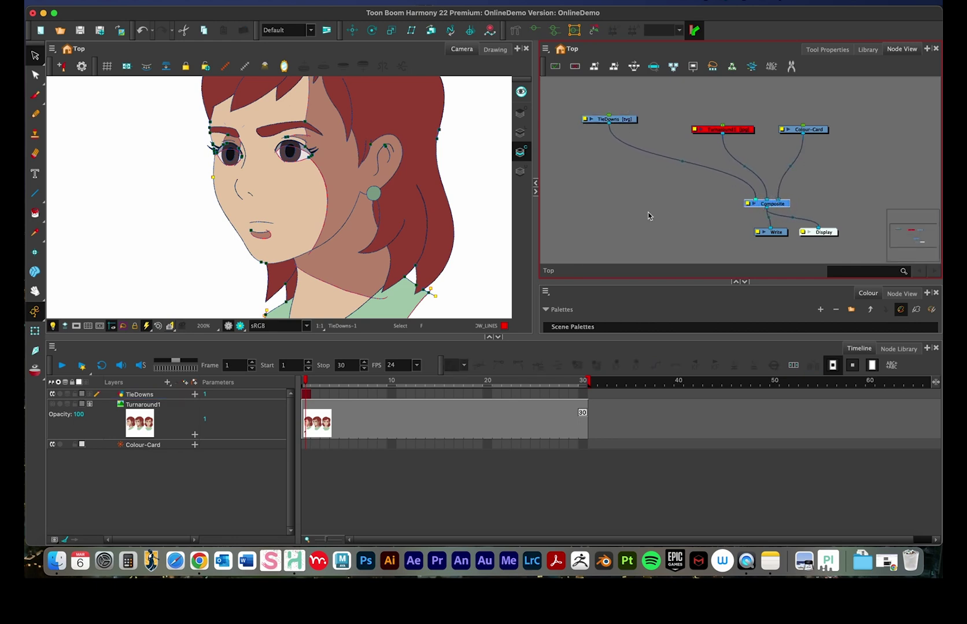
{"action": "left_click", "coordinate": [611, 177]}
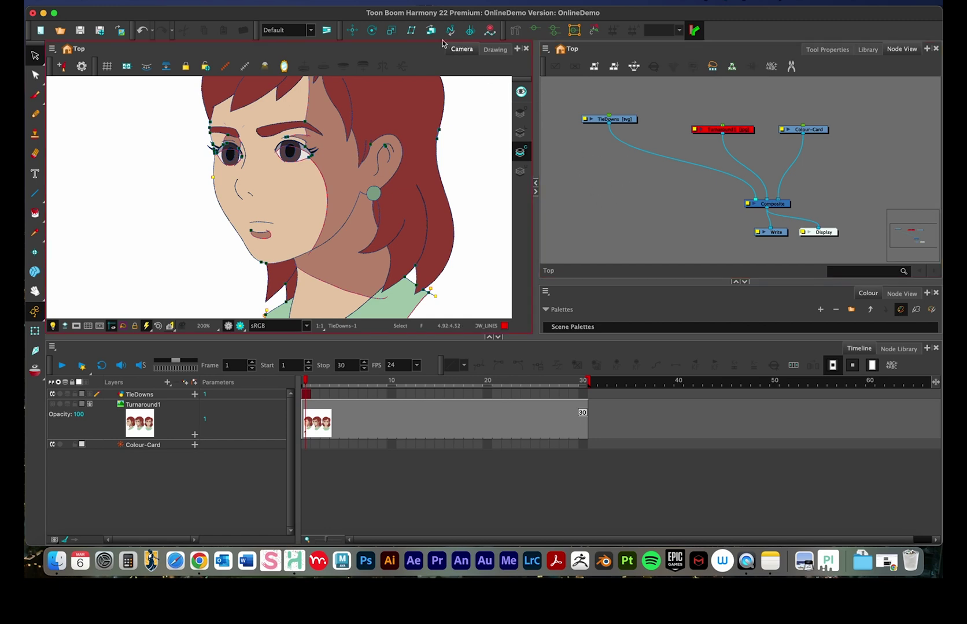
{"action": "left_click", "coordinate": [381, 2]}
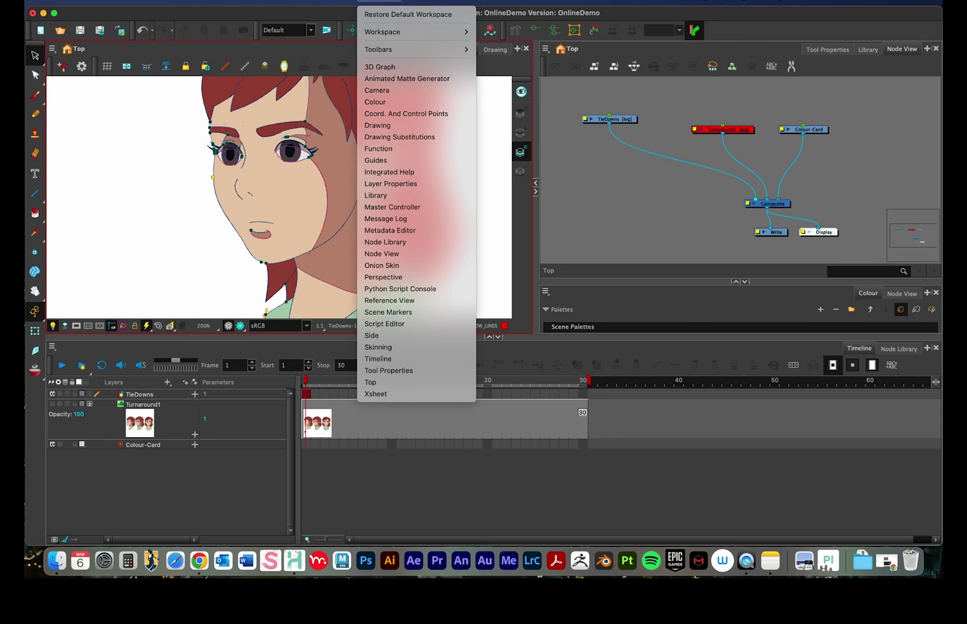
{"action": "left_click", "coordinate": [592, 186]}
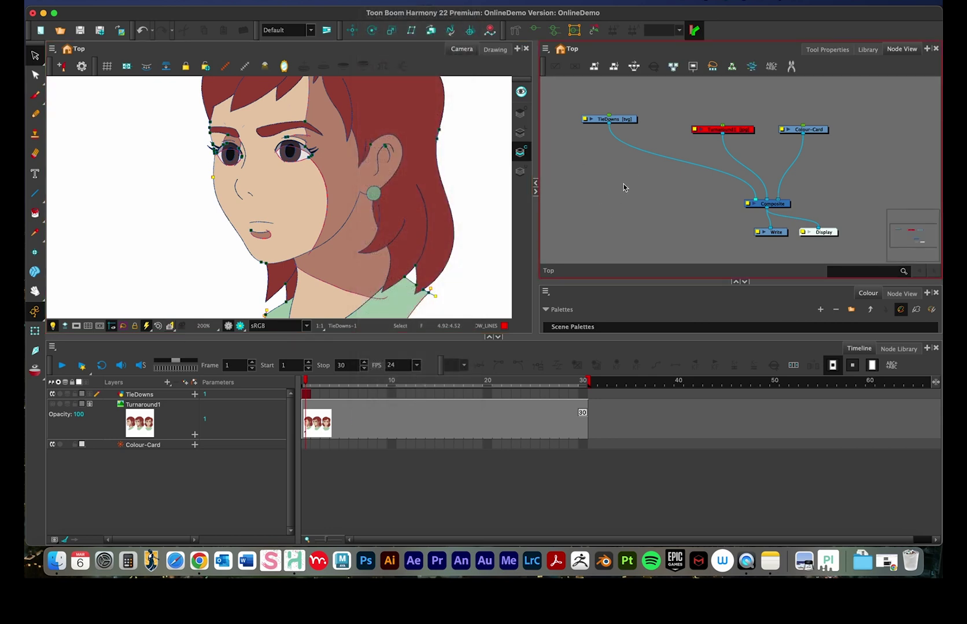
- Search 'Colour ove' in Node View, add a Colour-Override node and drop it onto the TieDowns–Composite link
{"action": "key", "text": "Tab"}
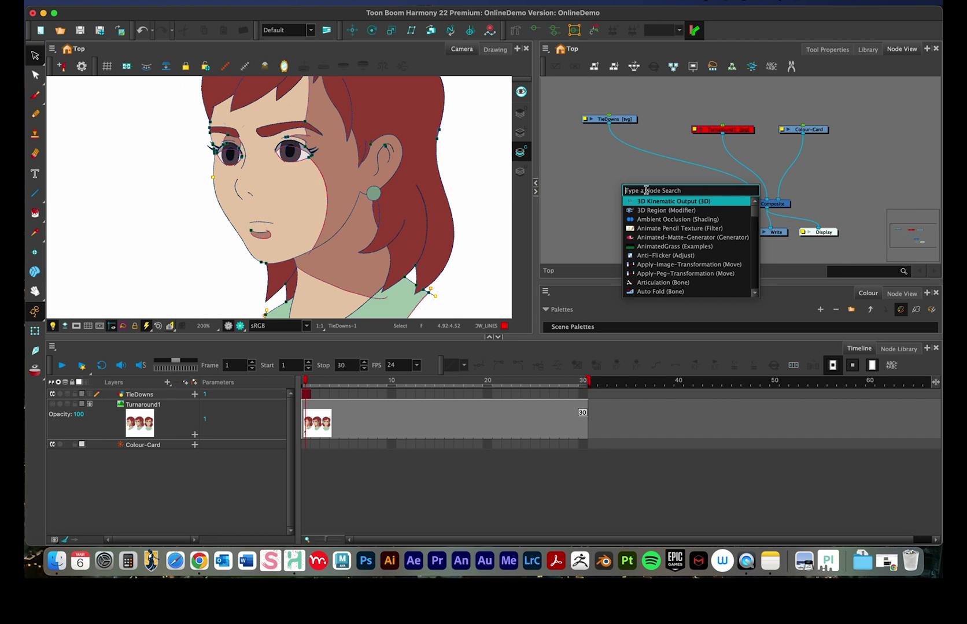
{"action": "type", "text": "Colour"}
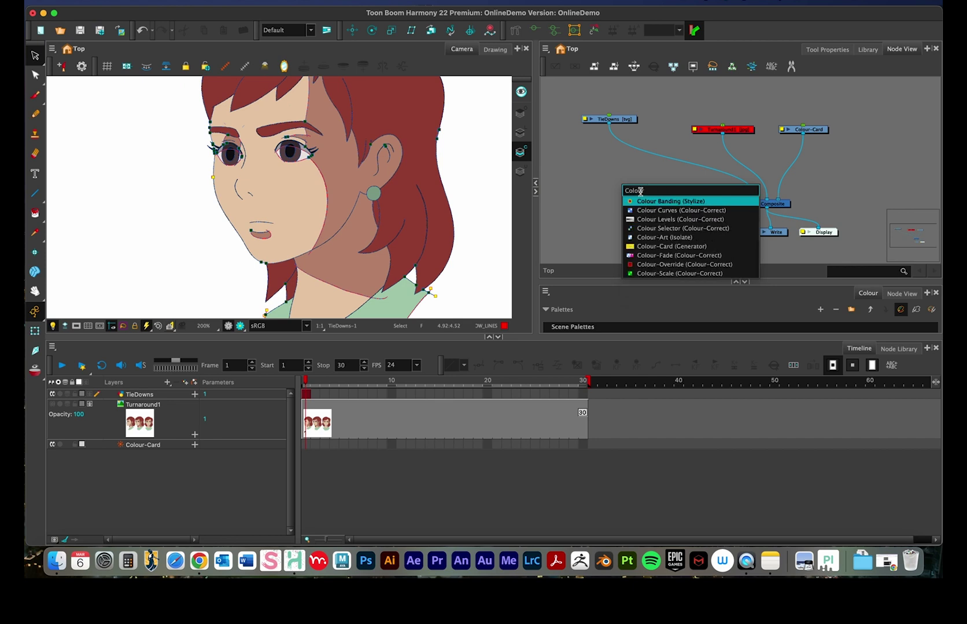
{"action": "type", "text": " overri"}
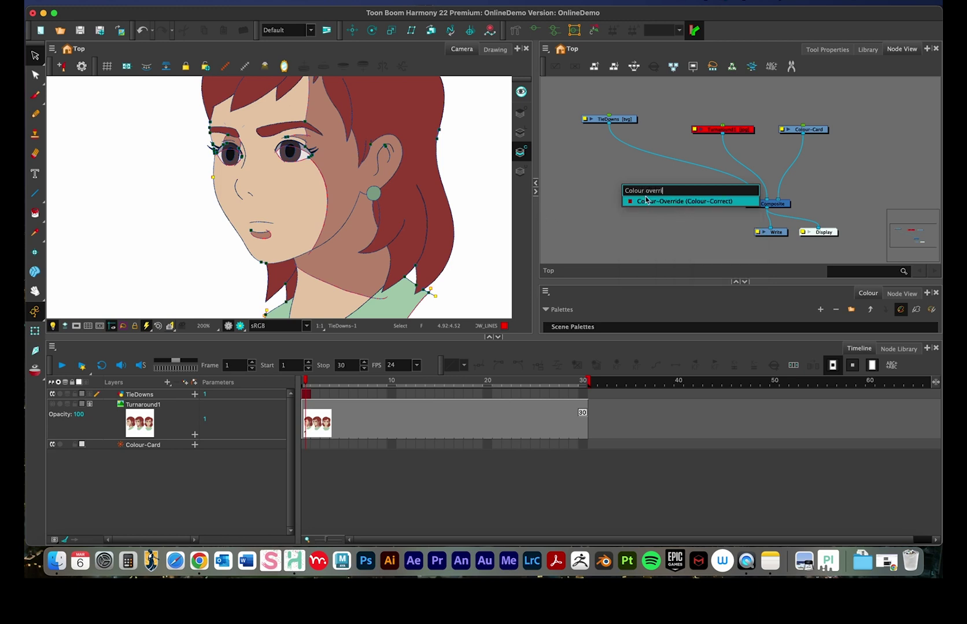
{"action": "left_click", "coordinate": [664, 201]}
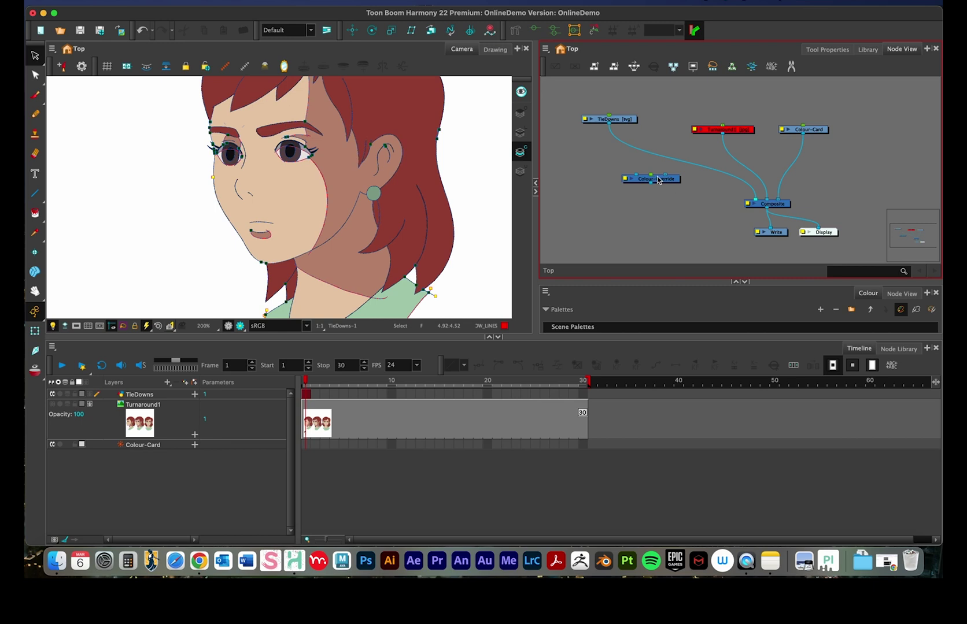
{"action": "left_click_drag", "start_coordinate": [663, 183], "coordinate": [628, 196]}
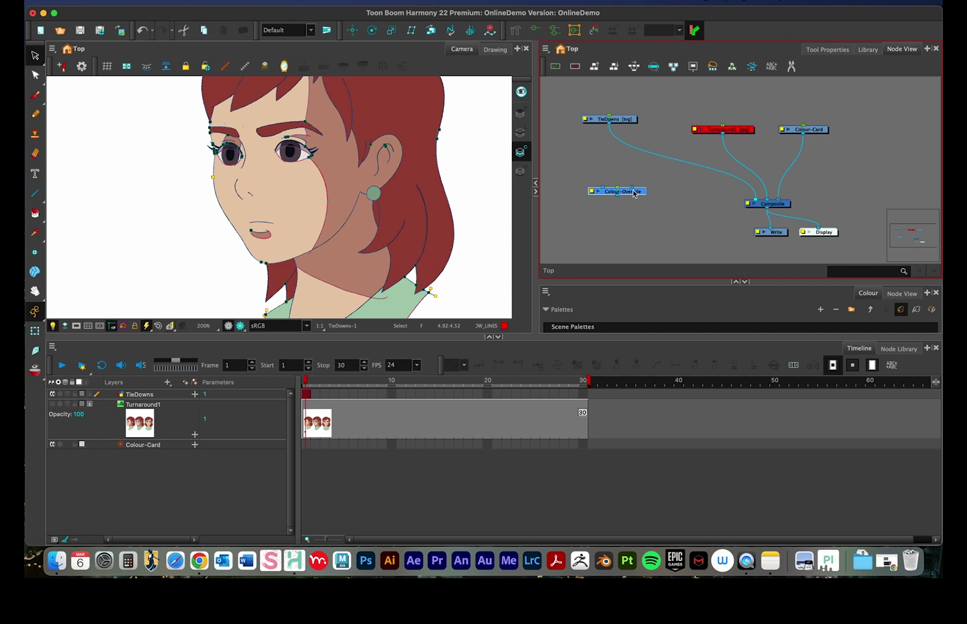
{"action": "left_click_drag", "start_coordinate": [632, 194], "coordinate": [685, 165]}
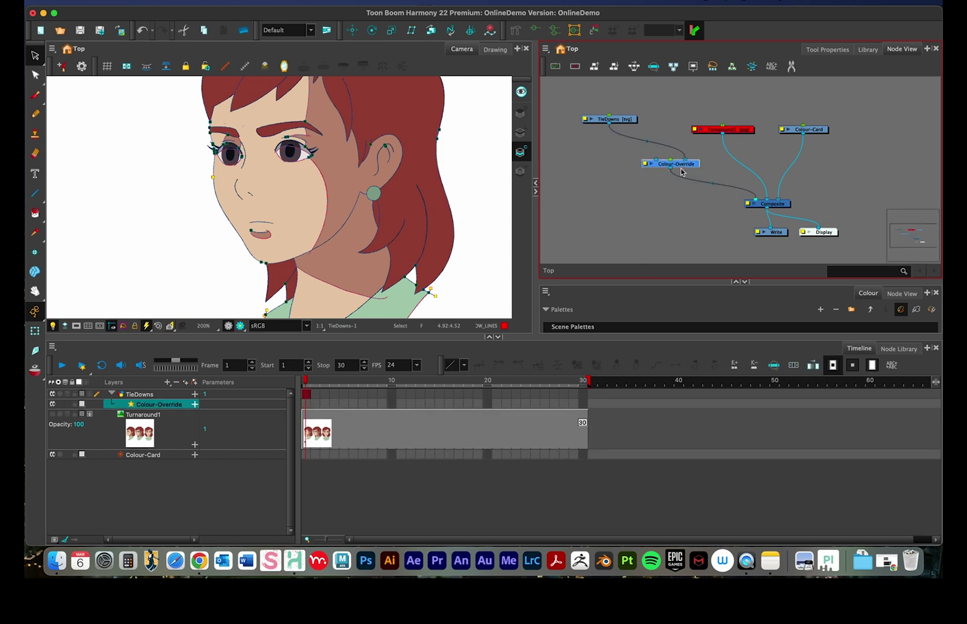
- Undo, re-insert Colour-Override on the link and rearrange the TieDowns, Colour-Override and Composite nodes
{"action": "key", "text": "super+z"}
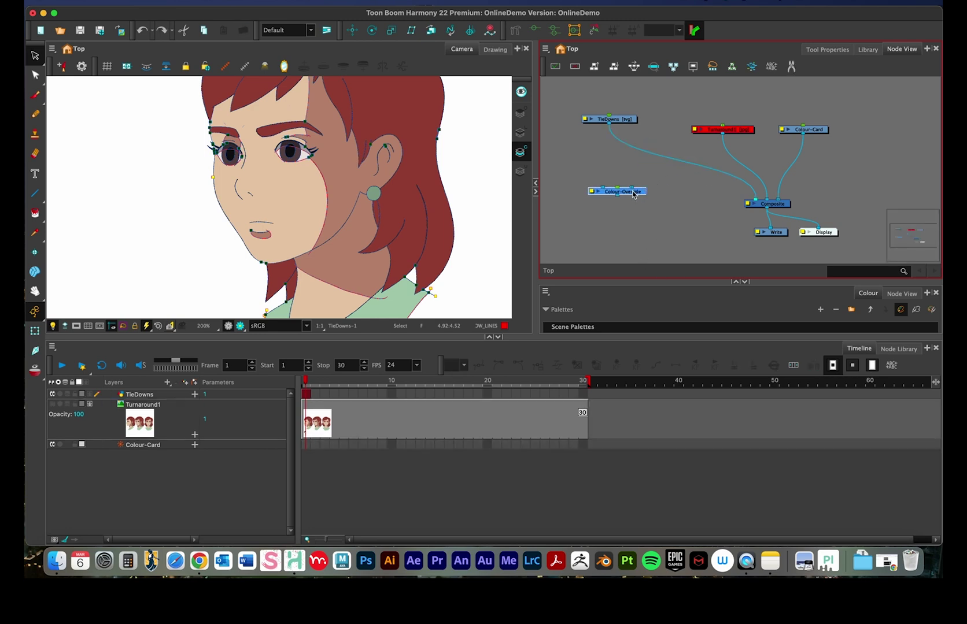
{"action": "left_click_drag", "start_coordinate": [634, 196], "coordinate": [620, 176]}
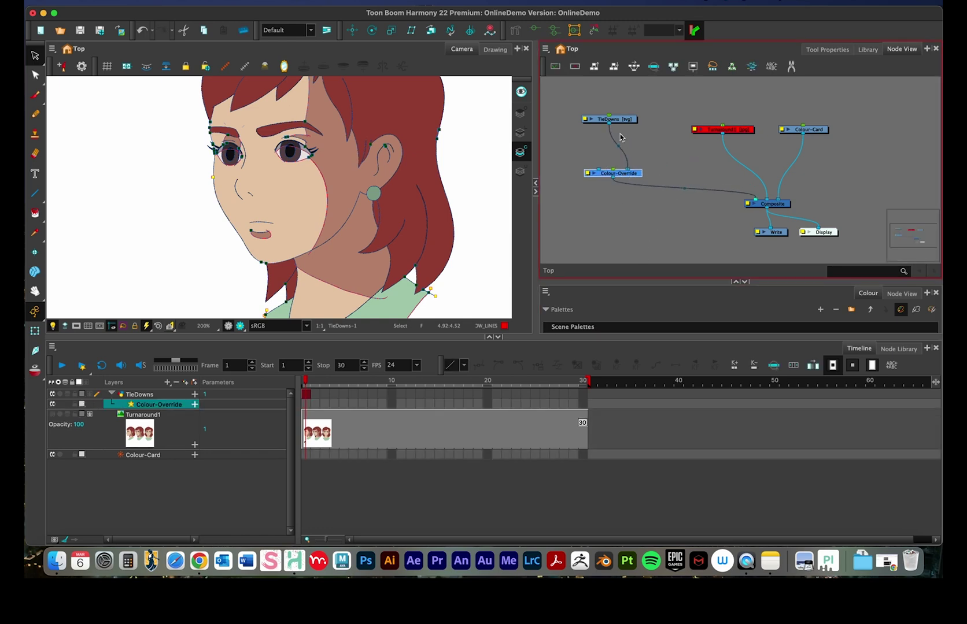
{"action": "left_click_drag", "start_coordinate": [620, 120], "coordinate": [606, 119]}
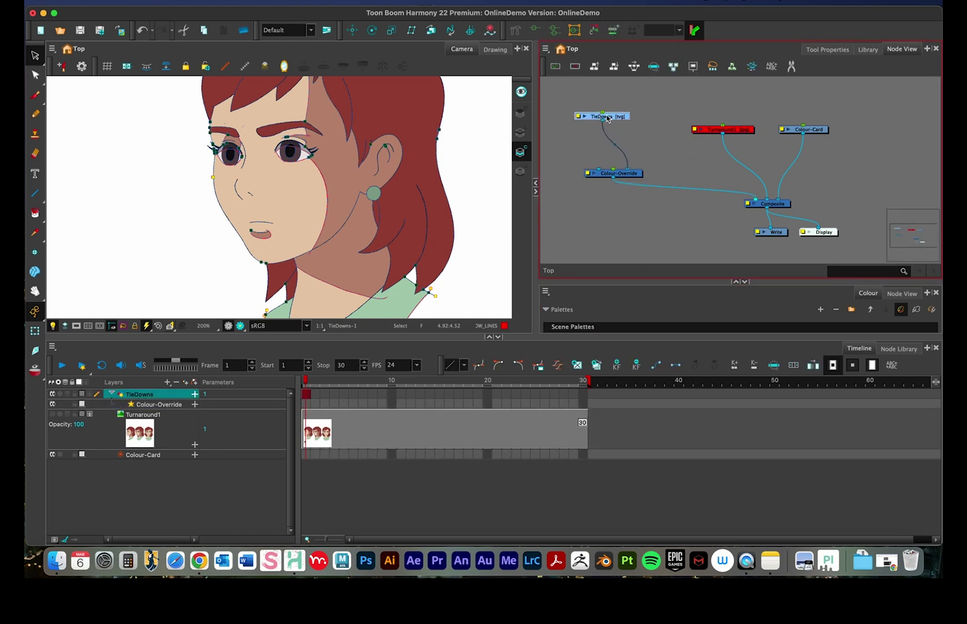
{"action": "mouse_move", "coordinate": [765, 202]}
{"action": "left_mouse_down"}
{"action": "mouse_move", "coordinate": [717, 203]}
{"action": "mouse_move", "coordinate": [762, 203]}
{"action": "left_mouse_up"}
{"action": "left_click_drag", "start_coordinate": [626, 174], "coordinate": [644, 173]}
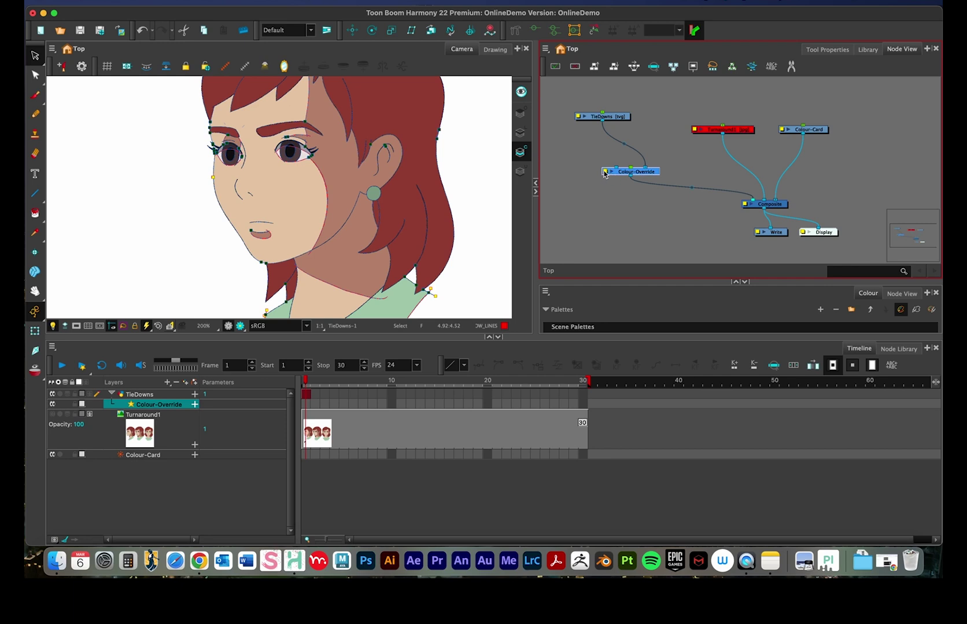
- Zoom in on the node network and open the Colour-Override node's Layer Properties
{"action": "key", "text": "2"}
{"action": "key", "text": "2"}
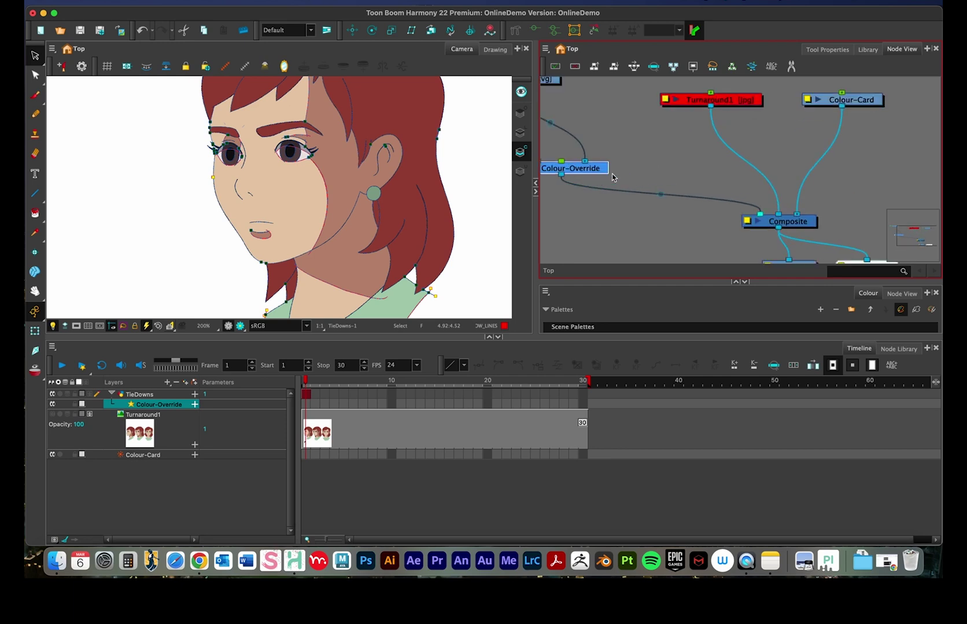
{"action": "left_click_drag", "start_coordinate": [584, 212], "coordinate": [711, 239]}
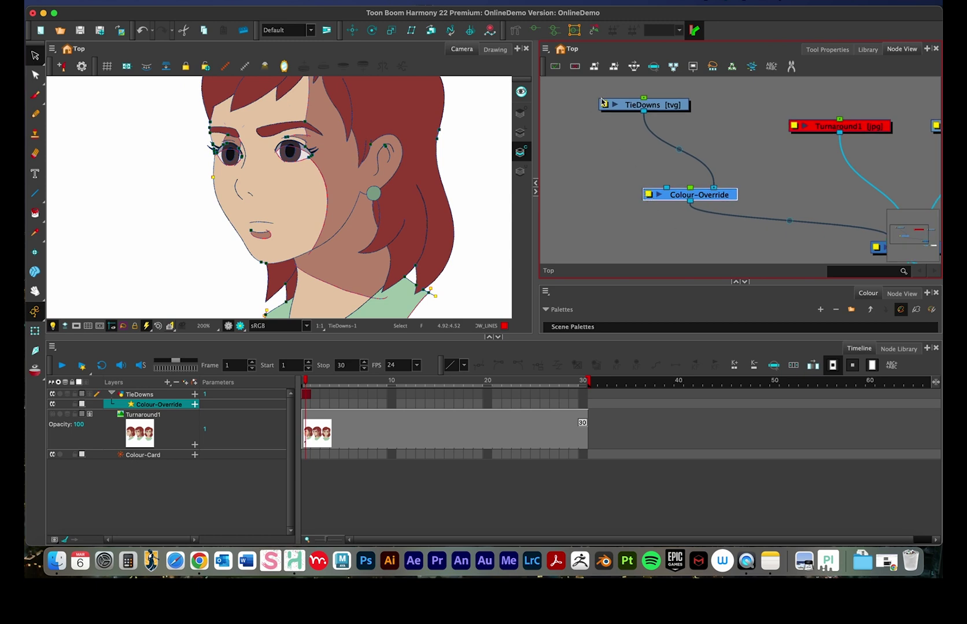
{"action": "left_click", "coordinate": [649, 196]}
{"action": "left_click_drag", "start_coordinate": [454, 123], "coordinate": [380, 75]}
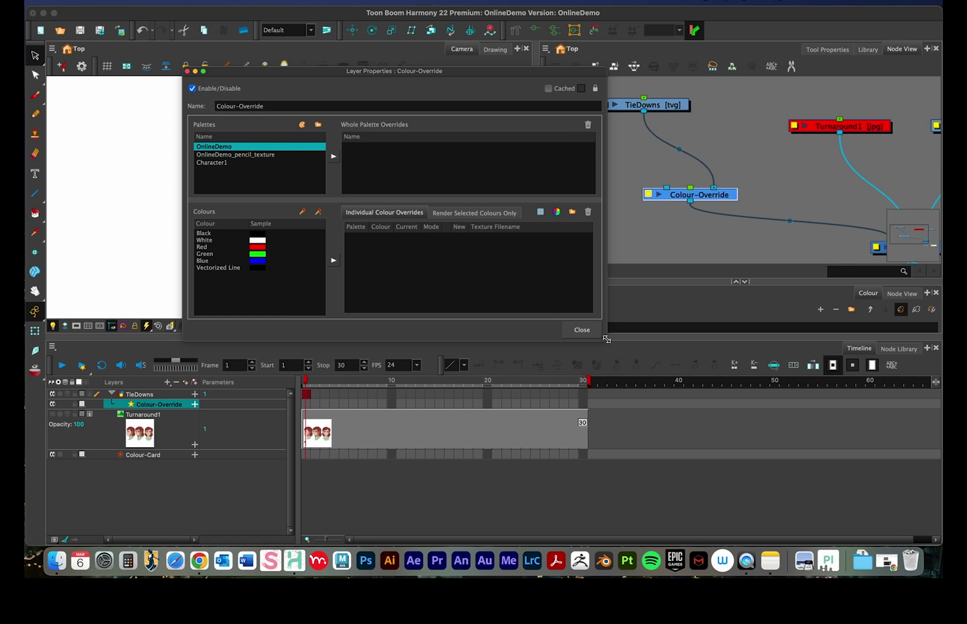
- Enlarge the properties window and add Character1's SHADOW_LINES colour as an individual override
{"action": "left_click_drag", "start_coordinate": [605, 341], "coordinate": [818, 460]}
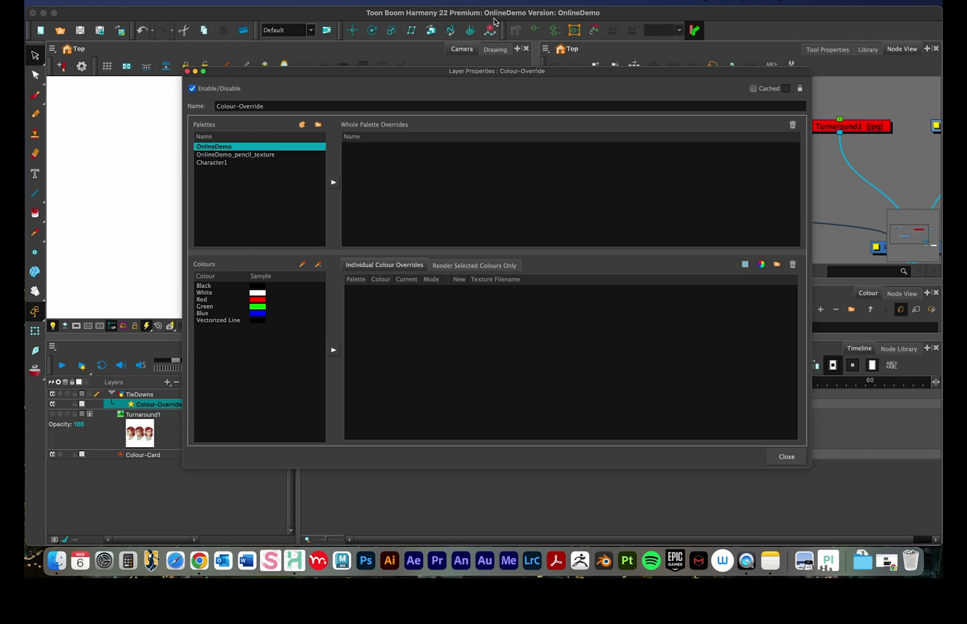
{"action": "left_click", "coordinate": [221, 162]}
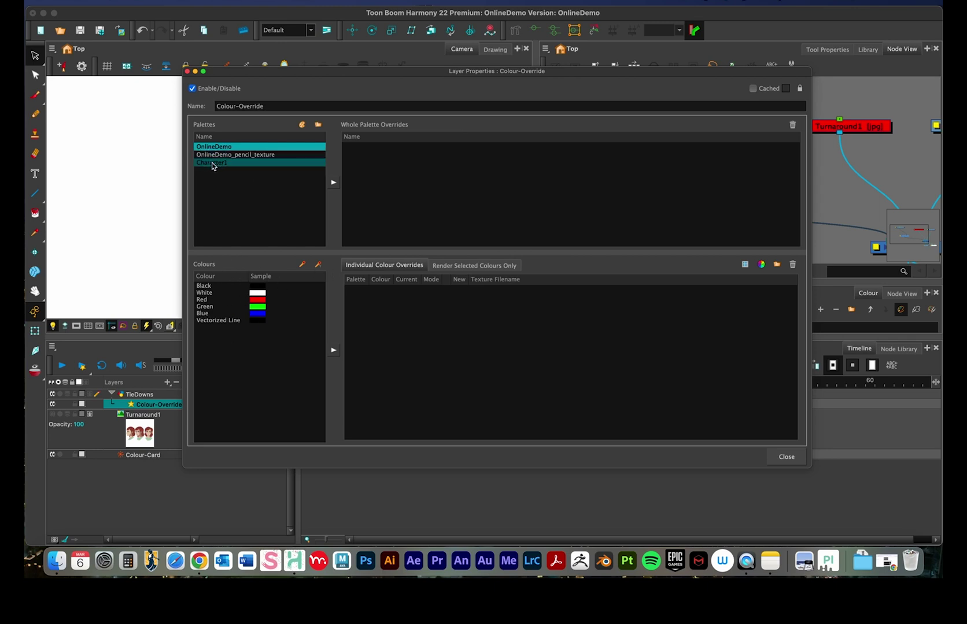
{"action": "left_click", "coordinate": [212, 164]}
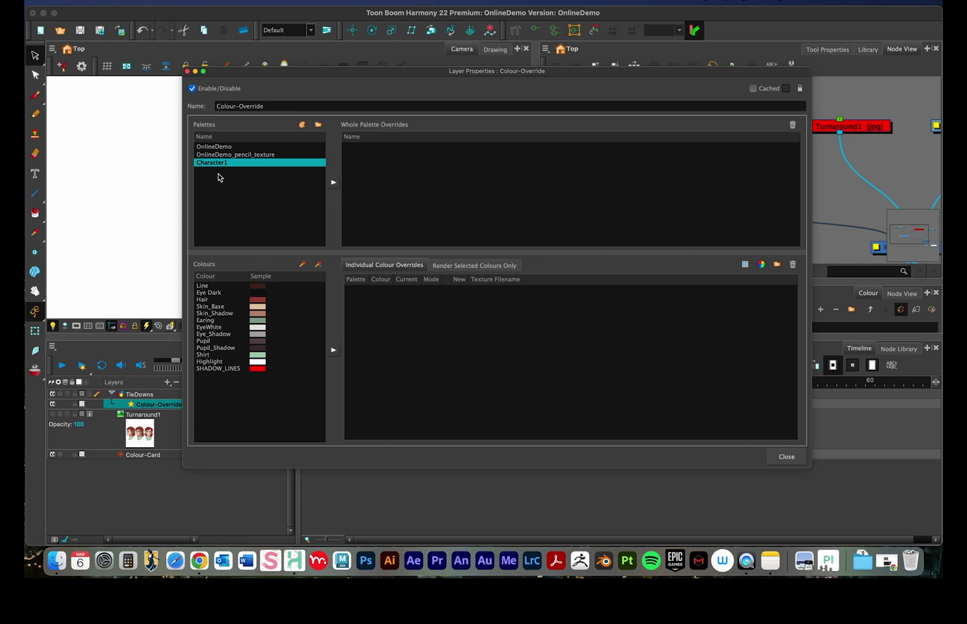
{"action": "left_click", "coordinate": [217, 370]}
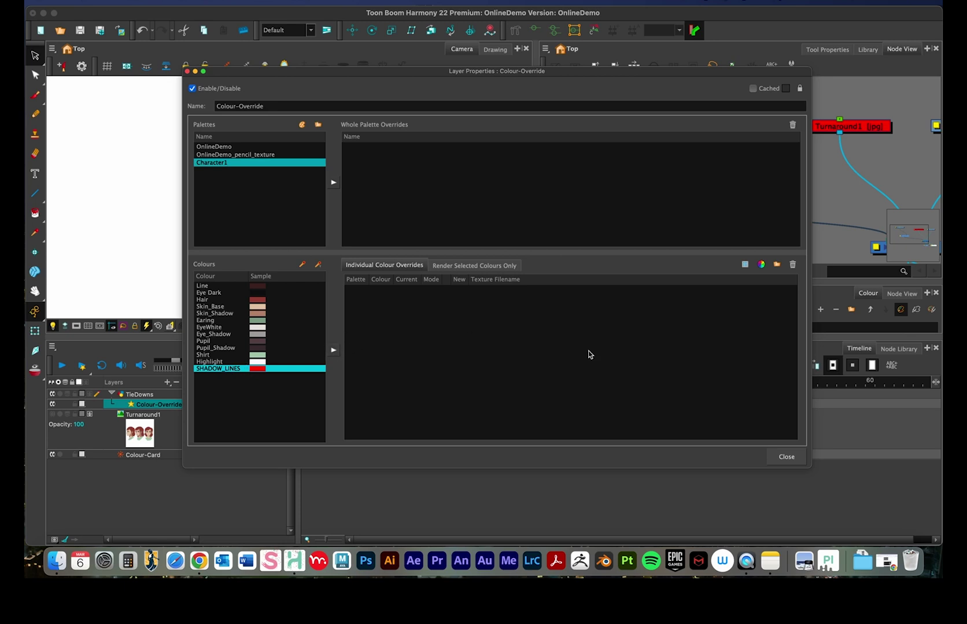
{"action": "left_click", "coordinate": [333, 351]}
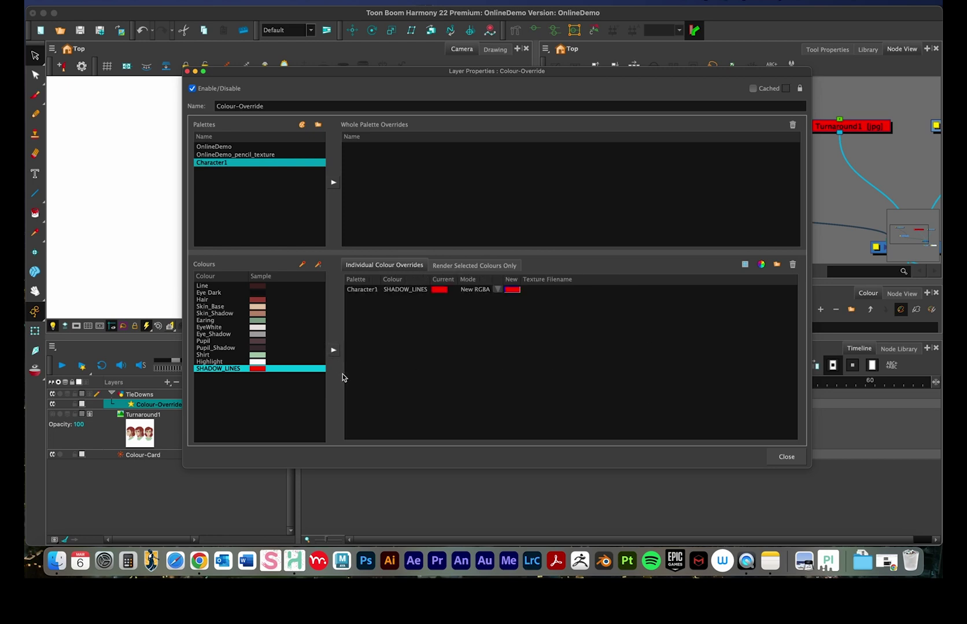
- Set the SHADOW_LINES override mode to Colour Not Visible
{"action": "left_click", "coordinate": [402, 289]}
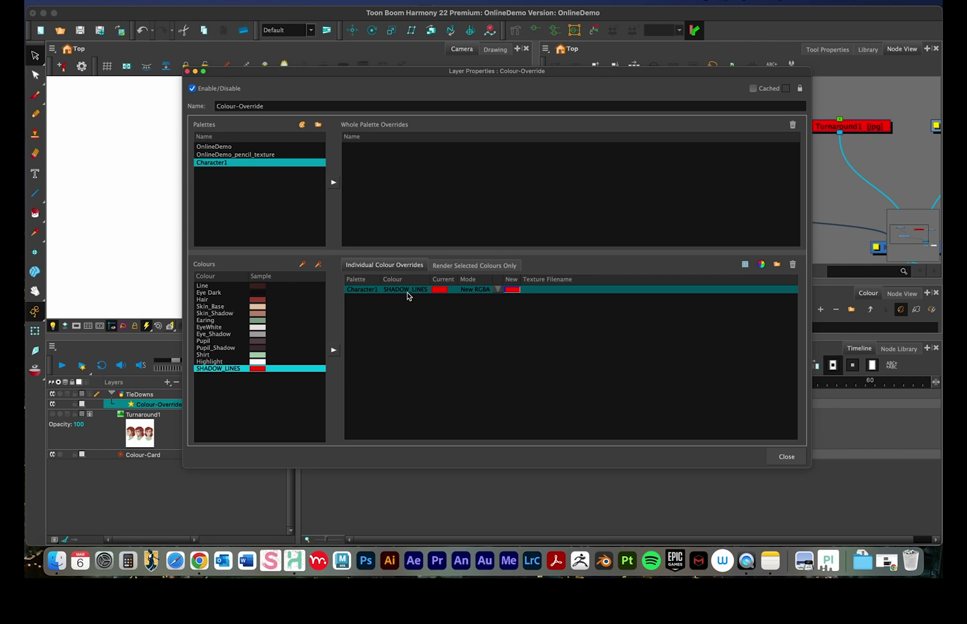
{"action": "left_click", "coordinate": [407, 296]}
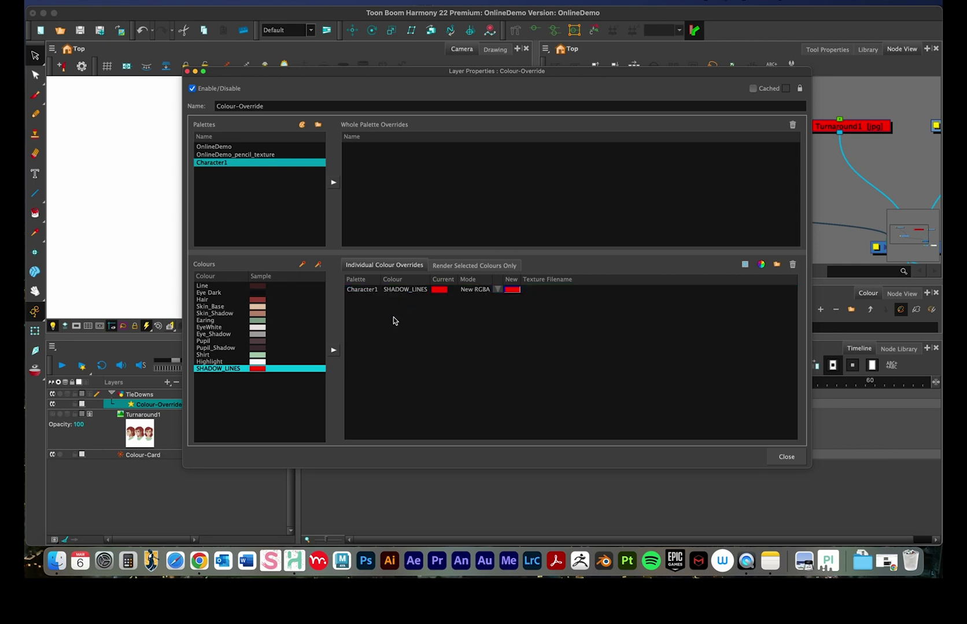
{"action": "left_click", "coordinate": [497, 290]}
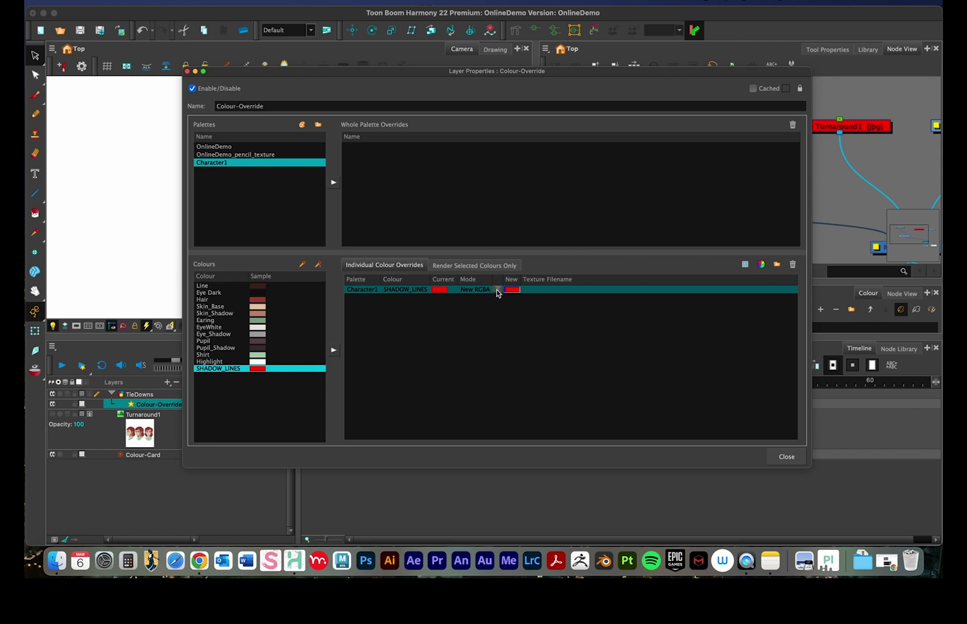
{"action": "left_click", "coordinate": [497, 291]}
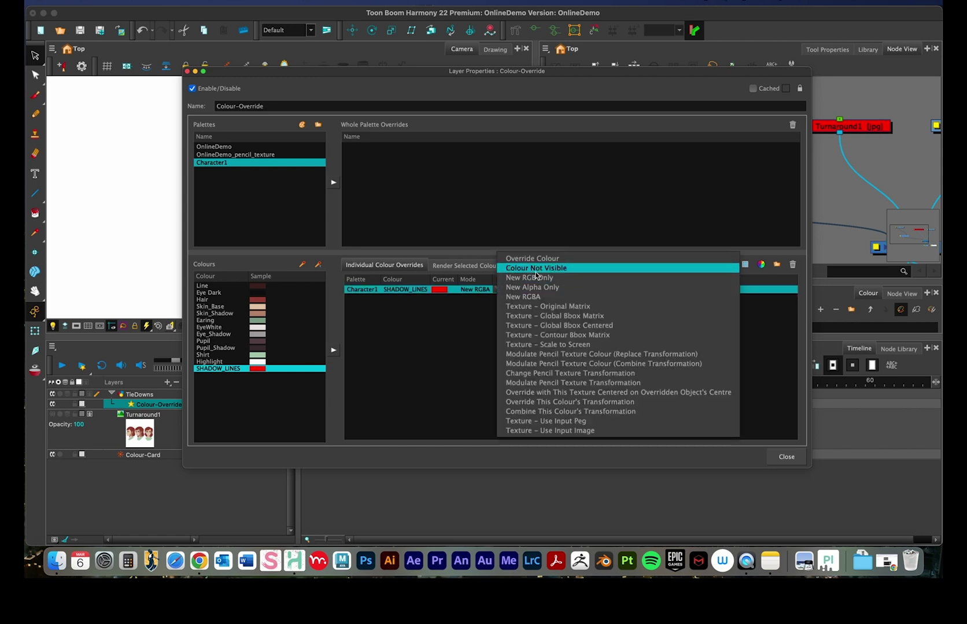
{"action": "left_click", "coordinate": [478, 315]}
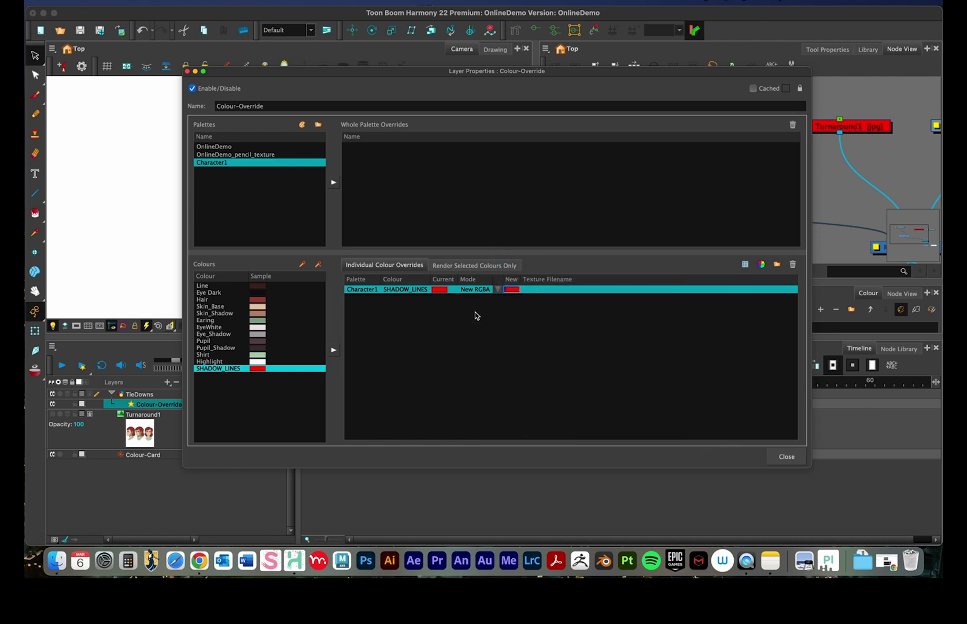
{"action": "left_click", "coordinate": [217, 155]}
{"action": "left_click", "coordinate": [217, 163]}
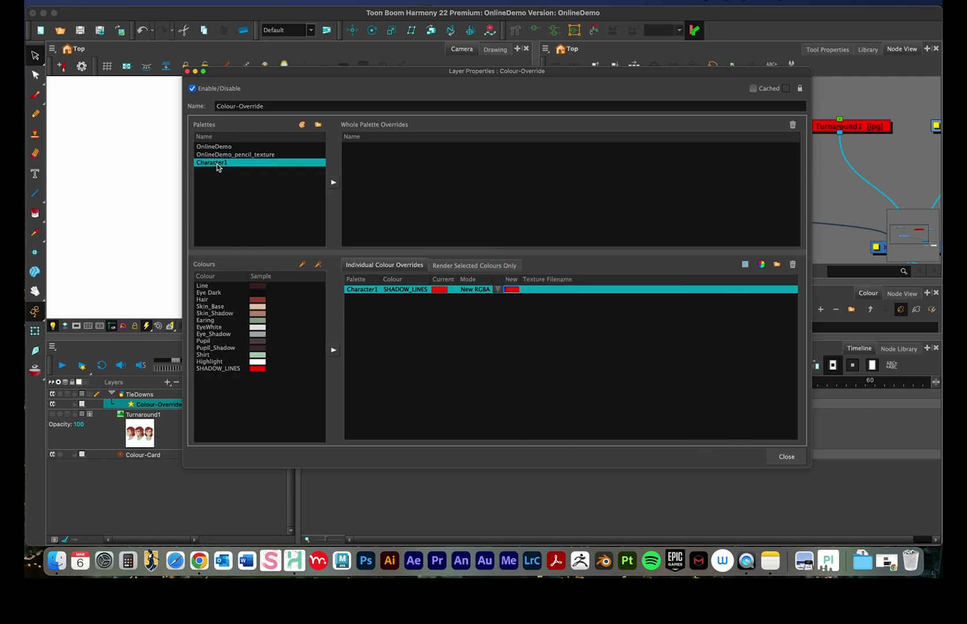
{"action": "left_click", "coordinate": [219, 370]}
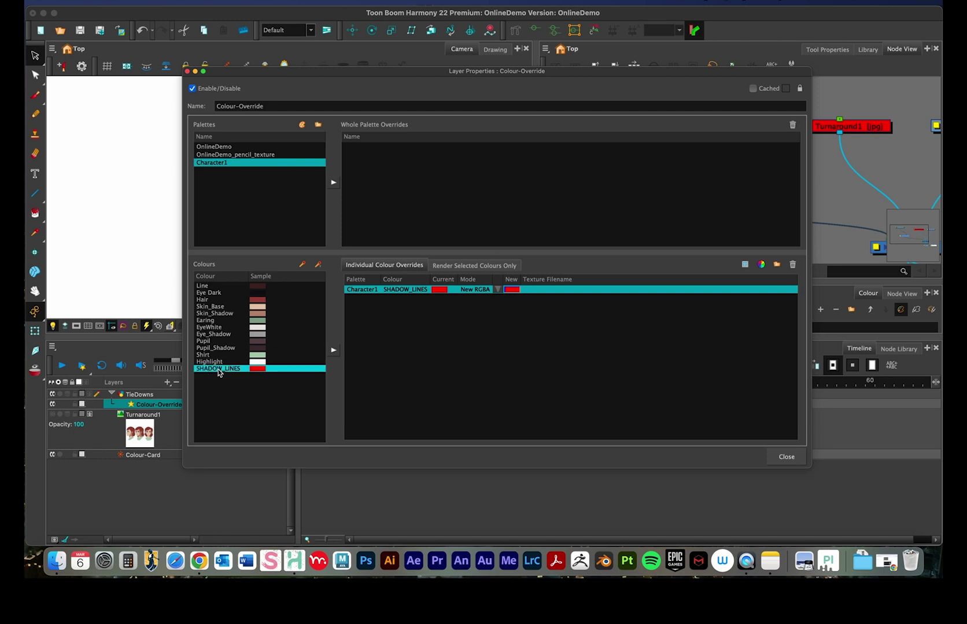
{"action": "left_click", "coordinate": [497, 290]}
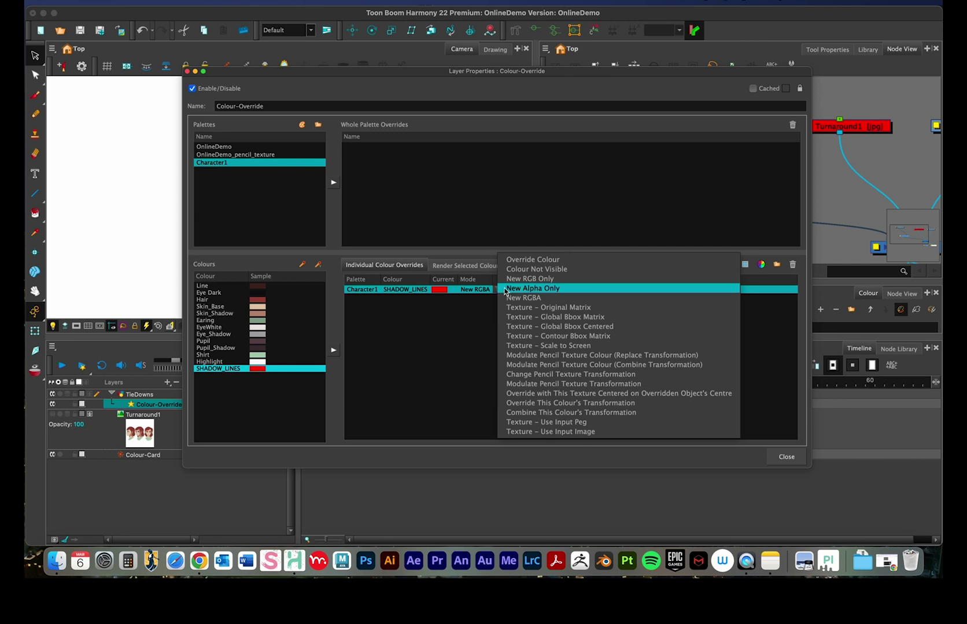
{"action": "left_click", "coordinate": [572, 269]}
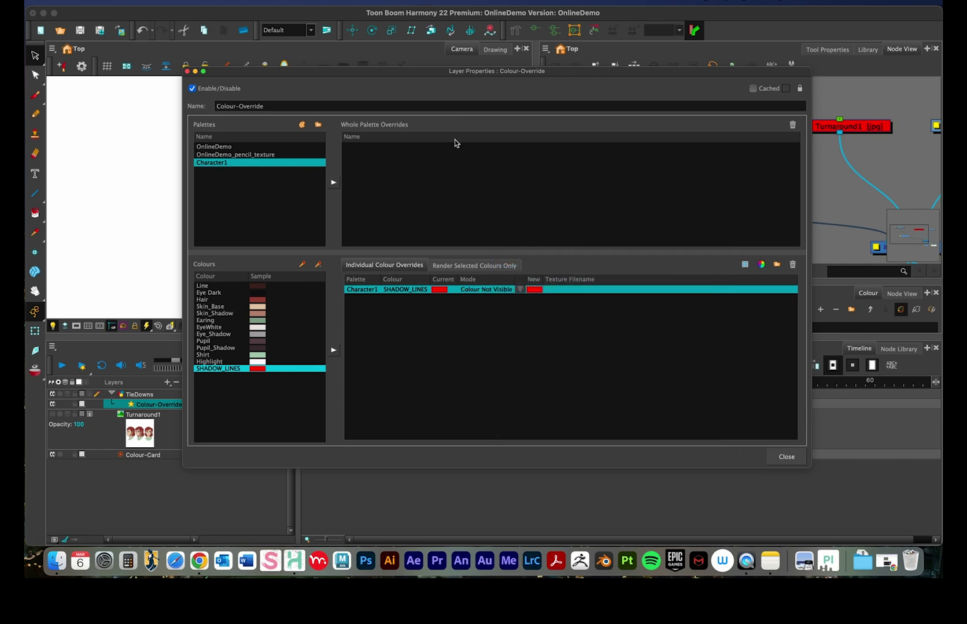
- Close the properties, hide control points and disable the Colour-Override node to compare
{"action": "left_click", "coordinate": [786, 456]}
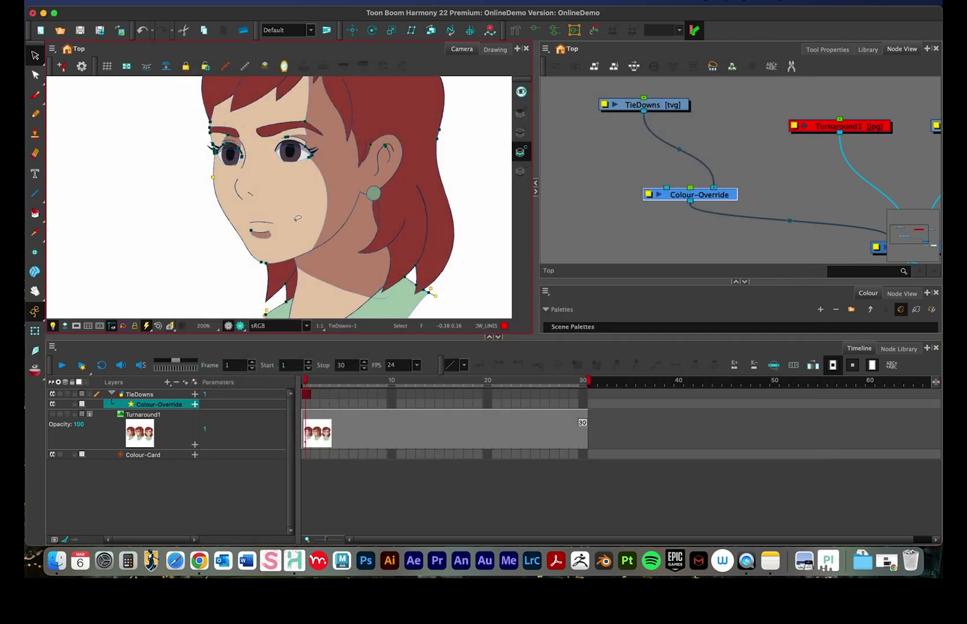
{"action": "left_click", "coordinate": [519, 133]}
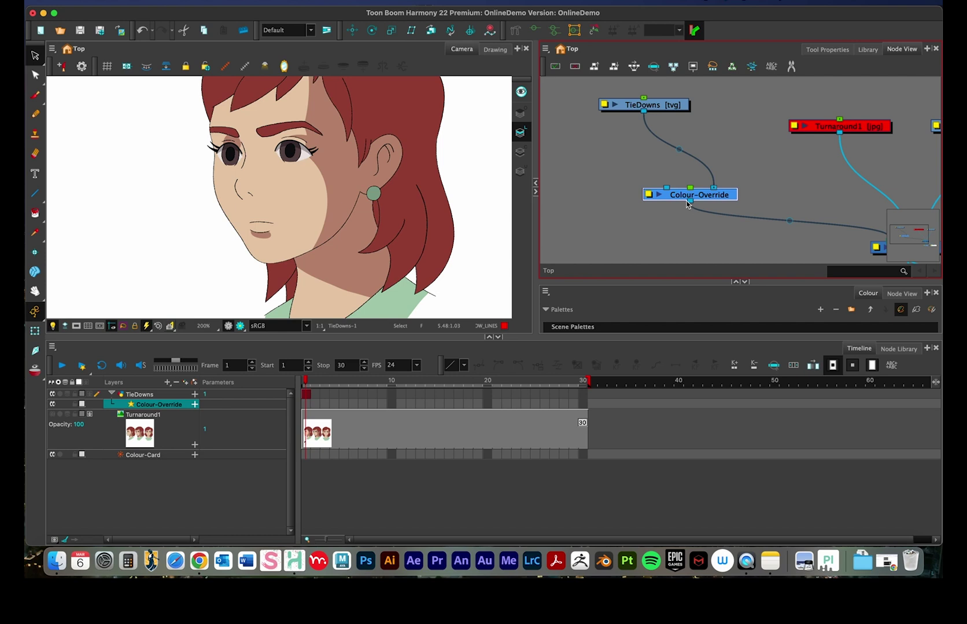
{"action": "left_click_drag", "start_coordinate": [677, 196], "coordinate": [657, 187]}
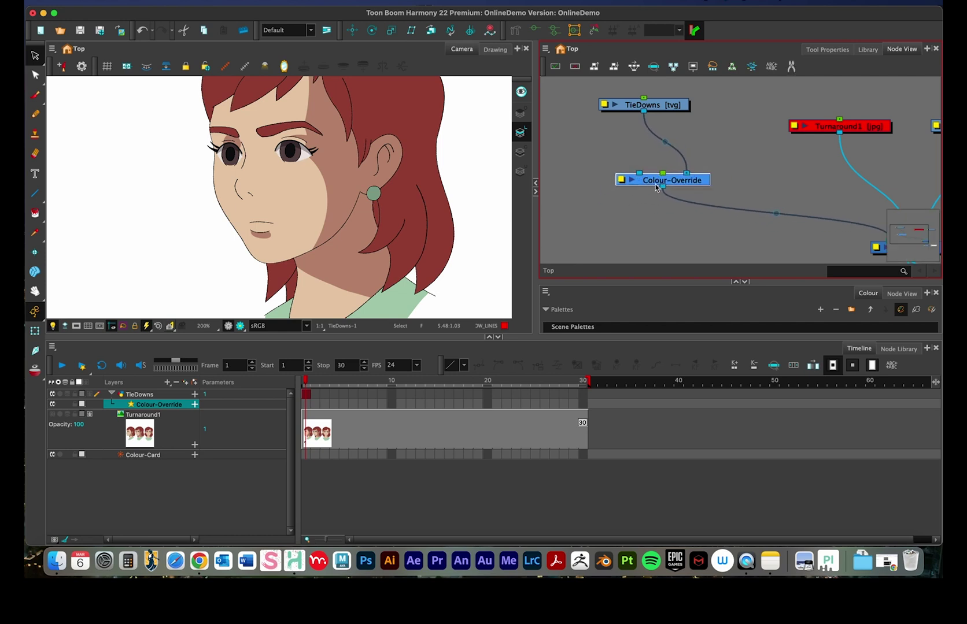
{"action": "right_click", "coordinate": [654, 184]}
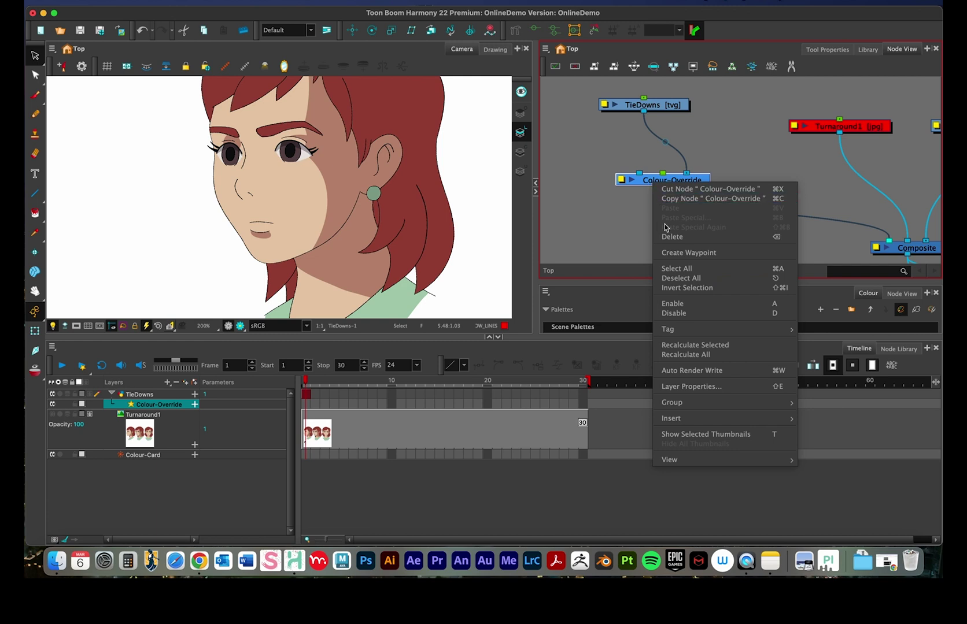
{"action": "left_click", "coordinate": [682, 314]}
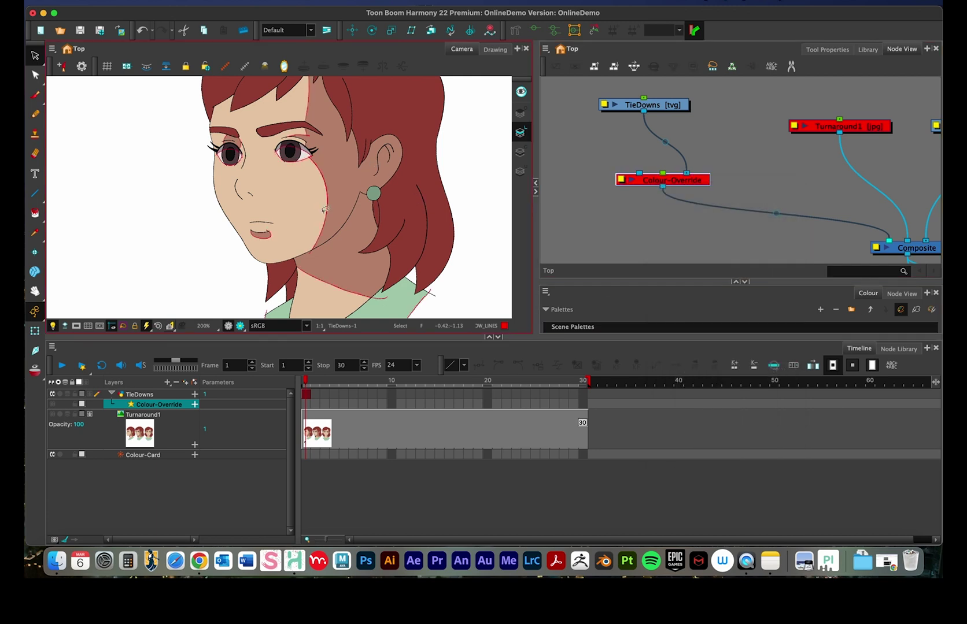
- Re-enable the Colour-Override node so the shadow lines are hidden again
{"action": "left_click_drag", "start_coordinate": [659, 185], "coordinate": [648, 192]}
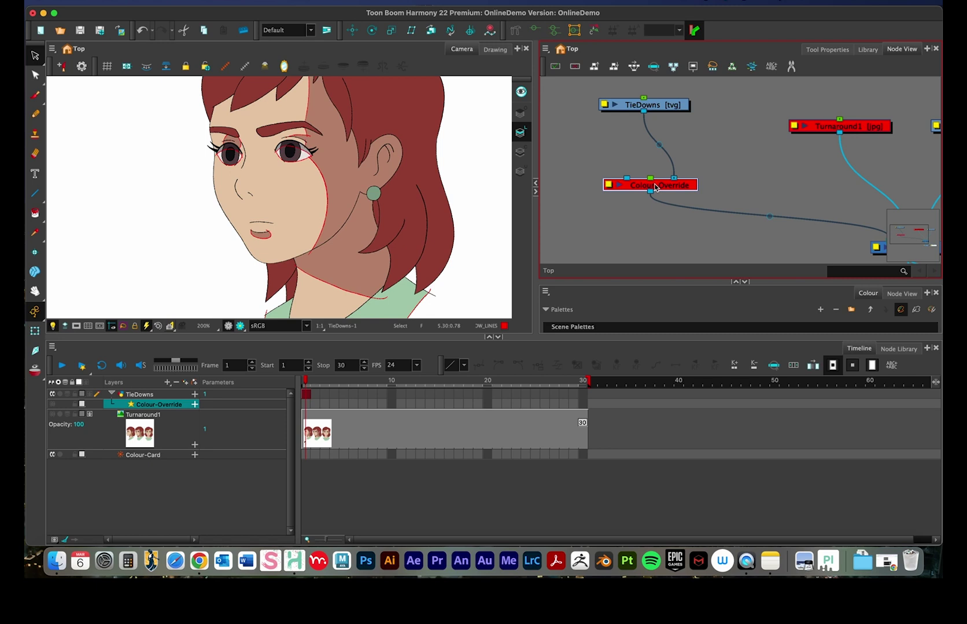
{"action": "right_click", "coordinate": [655, 187]}
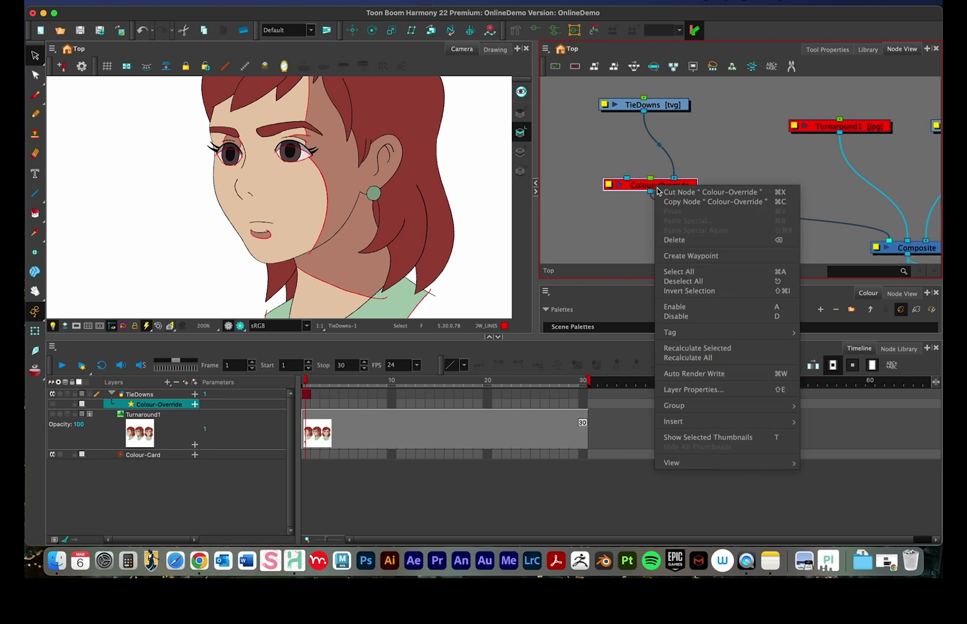
{"action": "left_click", "coordinate": [691, 307]}
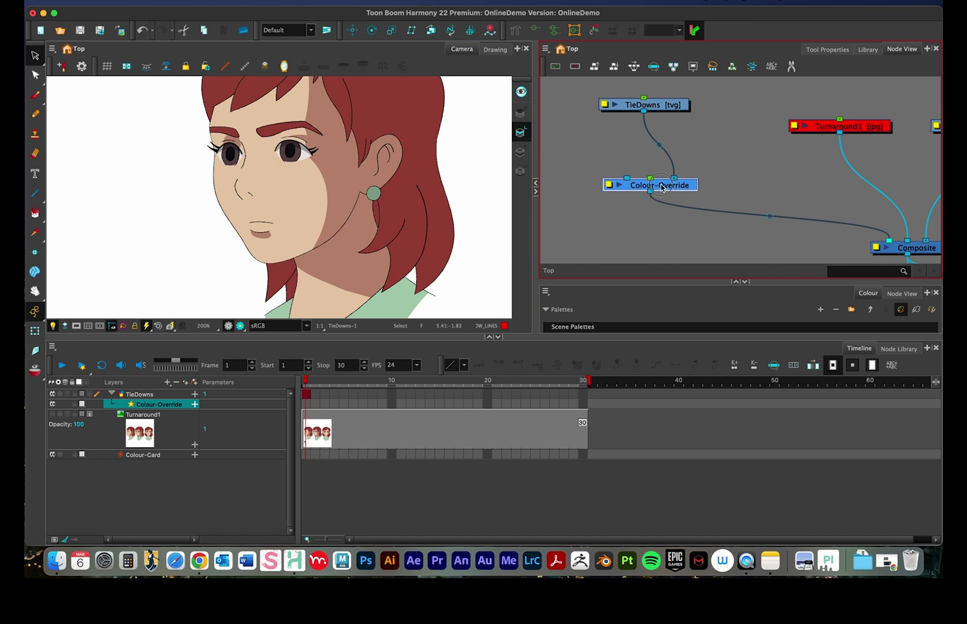
{"action": "left_click_drag", "start_coordinate": [660, 188], "coordinate": [662, 189]}
- Toggle the Colour-Override with D and A, leaving it enabled, and pan the drawing view
{"action": "key", "text": "d"}
{"action": "key", "text": "a"}
{"action": "key", "text": "d"}
{"action": "key", "text": "a"}
{"action": "key", "text": "d"}
{"action": "key", "text": "a"}
{"action": "key", "text": "d"}
{"action": "key", "text": "d"}
{"action": "key", "text": "d"}
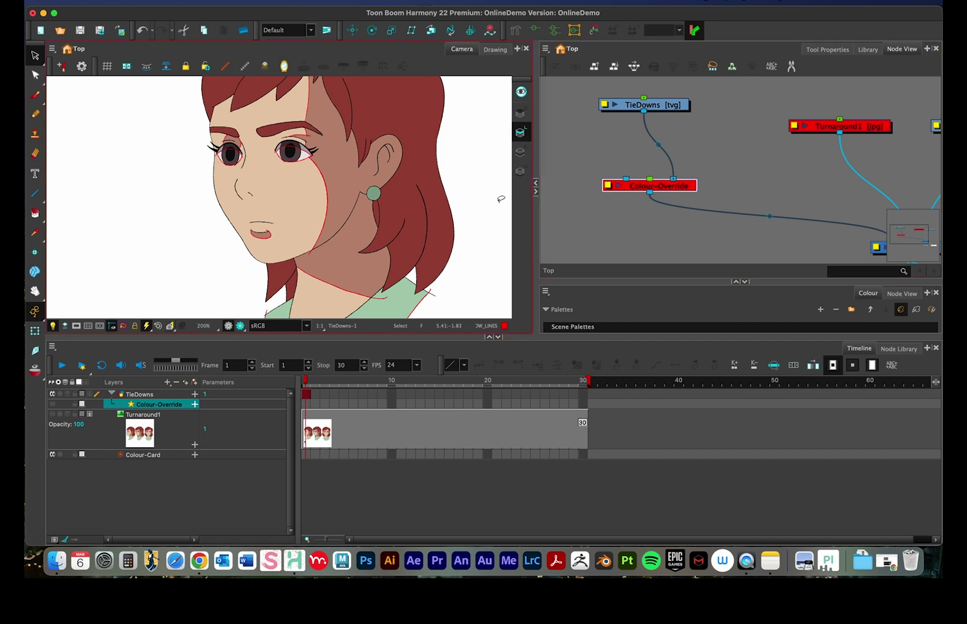
{"action": "key", "text": "a"}
{"action": "left_click_drag", "start_coordinate": [410, 171], "coordinate": [409, 192]}
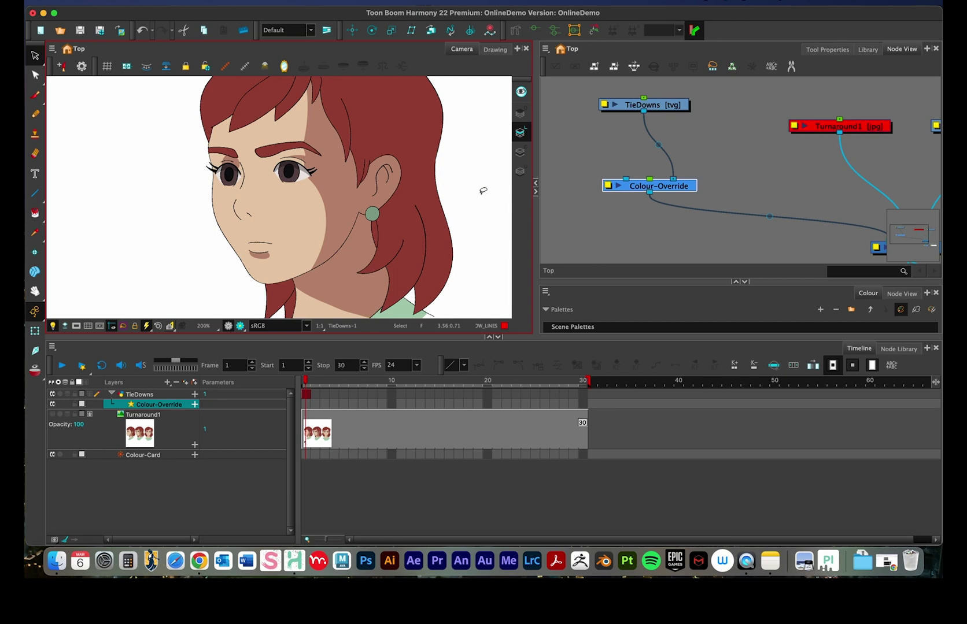
{"action": "scroll", "coordinate": [598, 220], "scroll_direction": "right", "scroll_amount": 2}
{"action": "scroll", "coordinate": [727, 212], "scroll_direction": "down", "scroll_amount": 5}
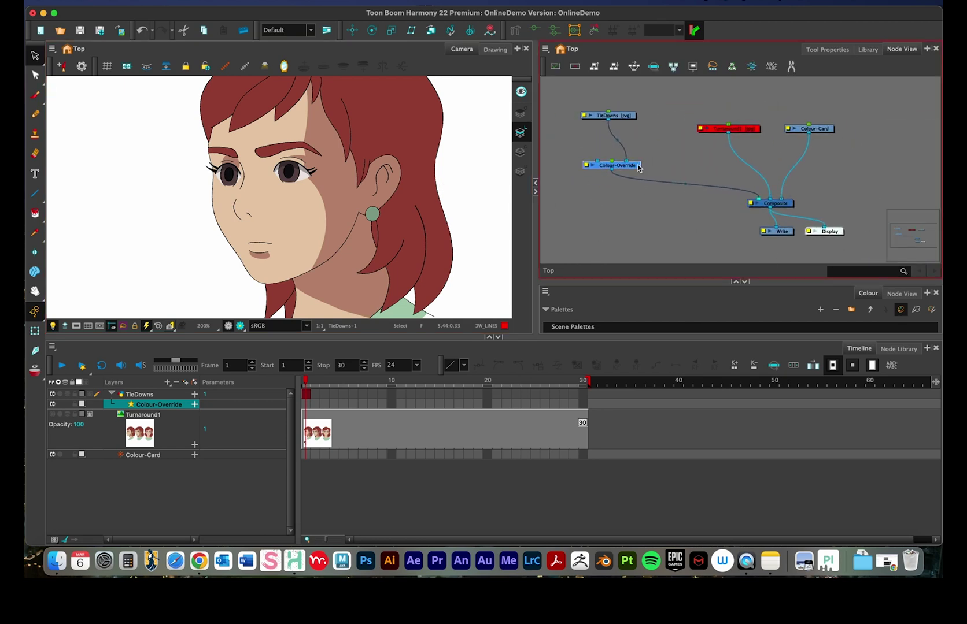
- Enlarge the drawing view and zoom in on the character's eyes
{"action": "left_click_drag", "start_coordinate": [376, 336], "coordinate": [376, 420]}
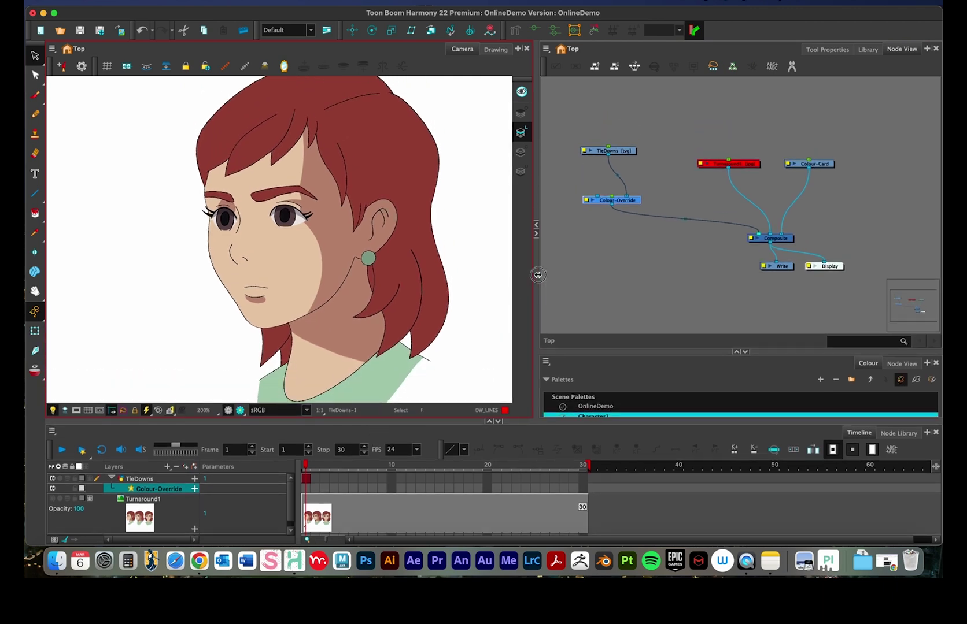
{"action": "left_click_drag", "start_coordinate": [538, 275], "coordinate": [622, 289]}
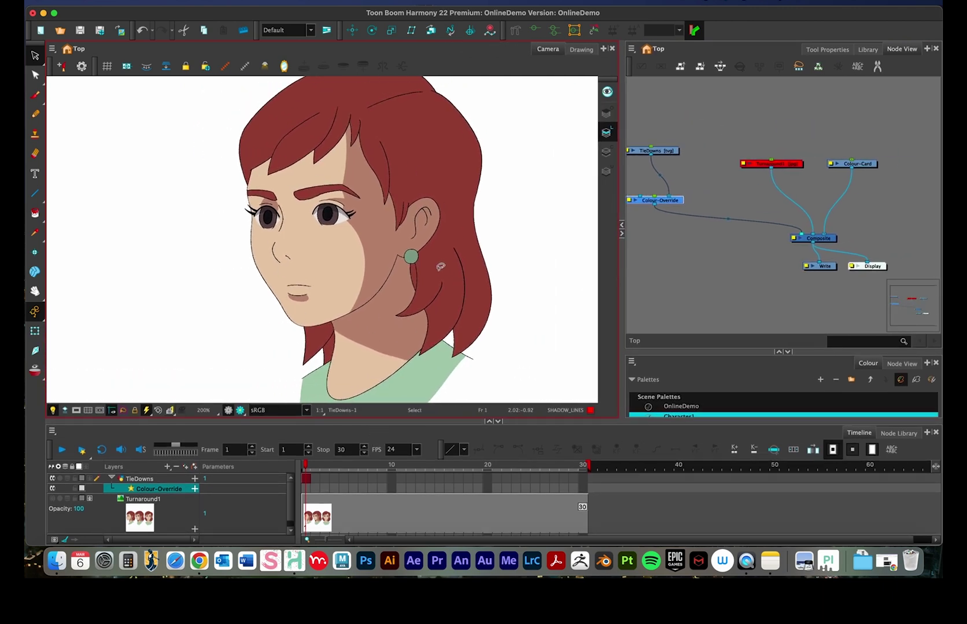
{"action": "scroll", "coordinate": [399, 191], "scroll_direction": "up", "scroll_amount": 5}
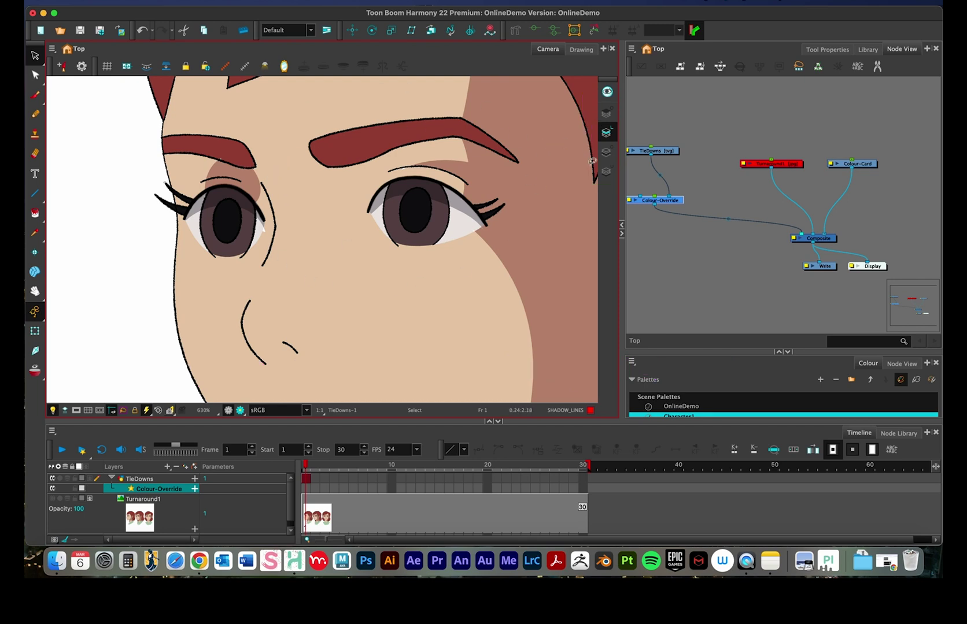
- Switch art layers, select the Brush tool and enlarge the Colour panel
{"action": "left_click", "coordinate": [606, 173]}
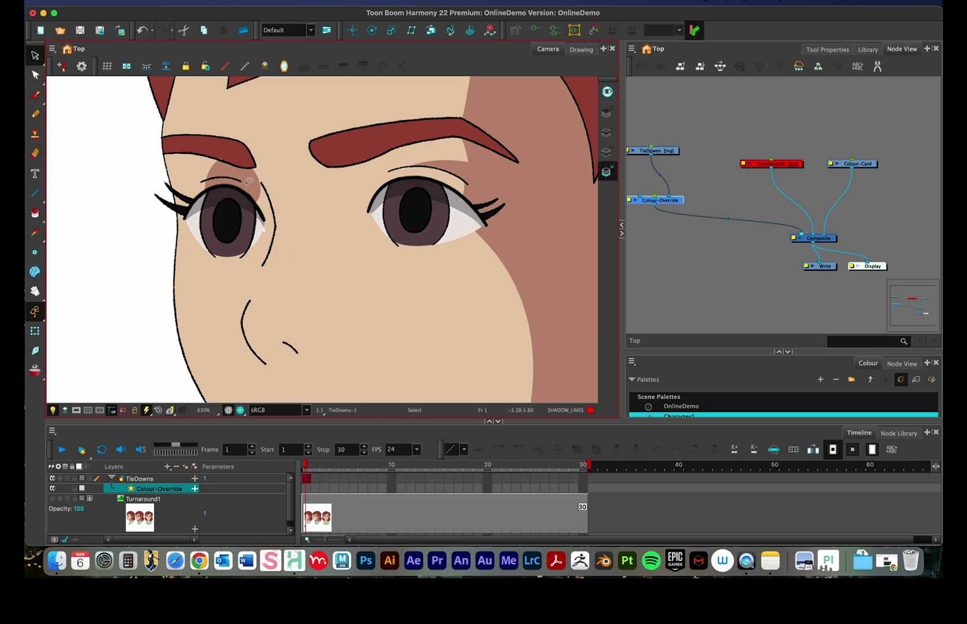
{"action": "left_click", "coordinate": [607, 114]}
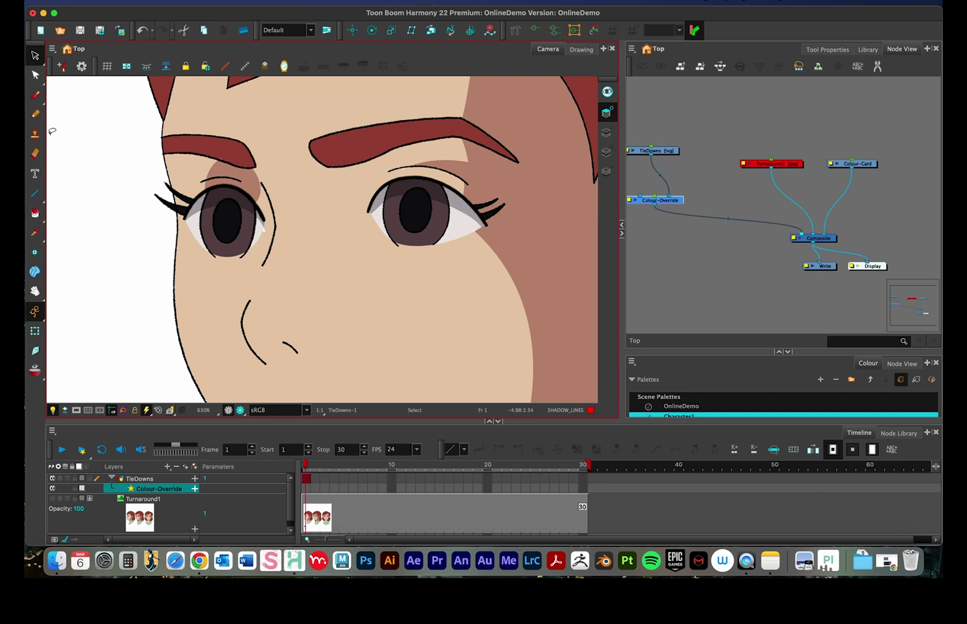
{"action": "left_click", "coordinate": [35, 95]}
{"action": "left_click_drag", "start_coordinate": [744, 353], "coordinate": [743, 110]}
- Choose the Highlight colour and paint a white highlight on the right iris, undoing stray strokes
{"action": "left_click", "coordinate": [685, 346]}
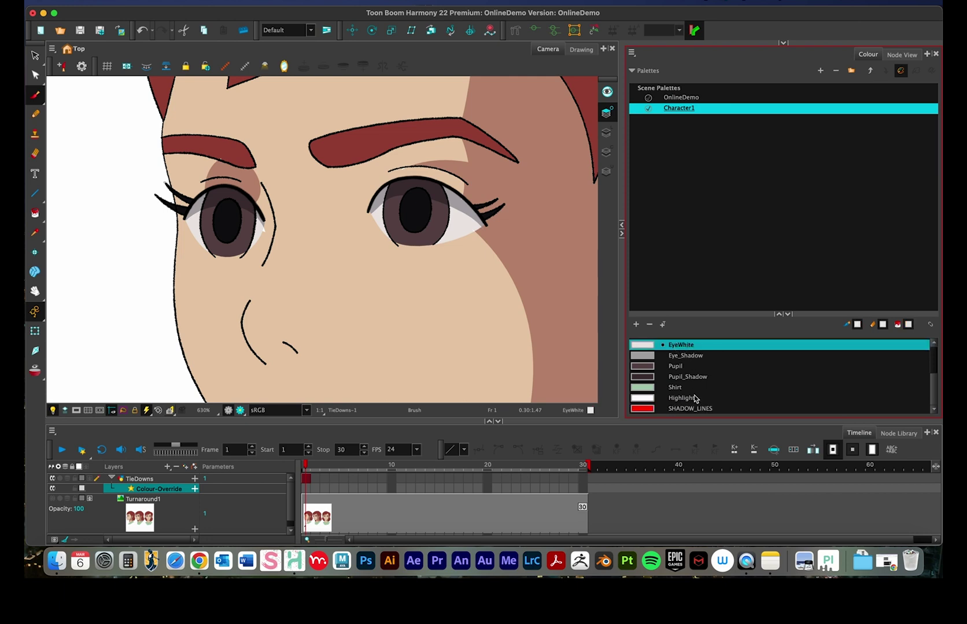
{"action": "left_click", "coordinate": [687, 398]}
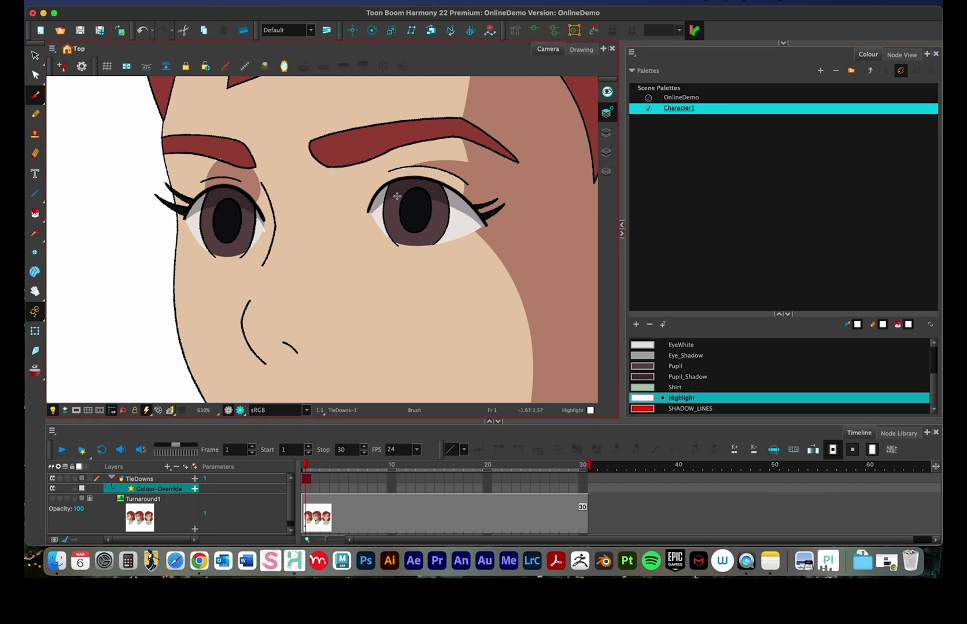
{"action": "left_click_drag", "start_coordinate": [400, 199], "coordinate": [399, 197]}
{"action": "mouse_move", "coordinate": [332, 137]}
{"action": "left_mouse_down"}
{"action": "mouse_move", "coordinate": [336, 113]}
{"action": "mouse_move", "coordinate": [405, 120]}
{"action": "left_mouse_up"}
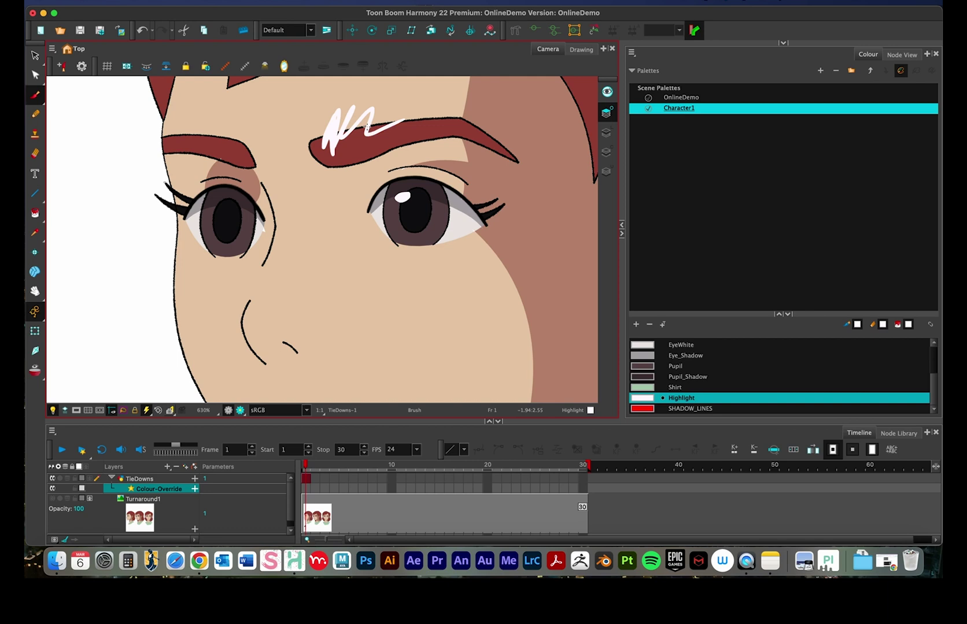
{"action": "key", "text": "super+z"}
{"action": "key", "text": "super+z"}
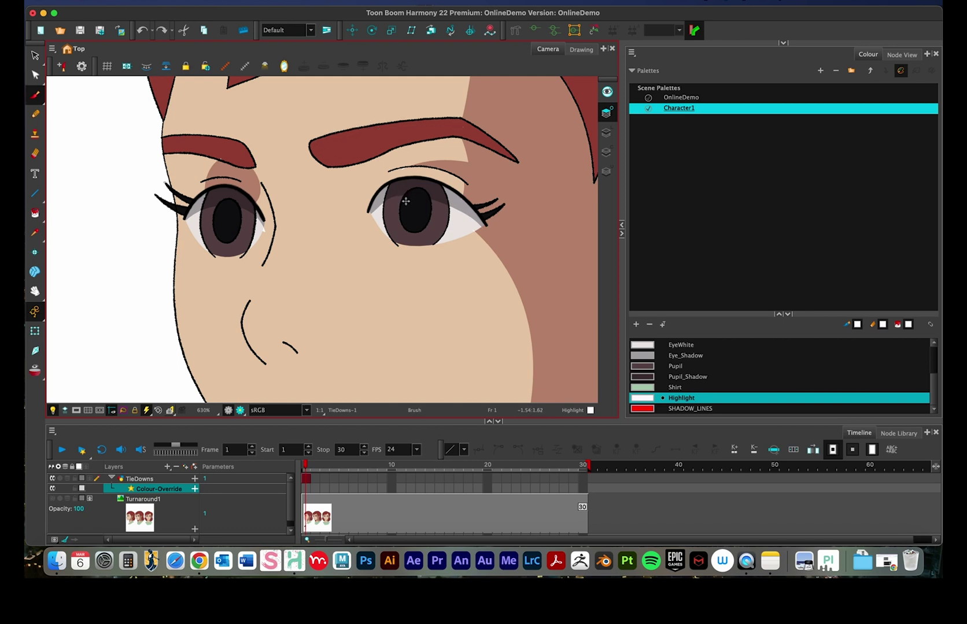
{"action": "key", "text": "2"}
{"action": "key", "text": "2"}
{"action": "key", "text": "2"}
{"action": "mouse_move", "coordinate": [432, 169]}
{"action": "left_mouse_down"}
{"action": "mouse_move", "coordinate": [453, 170]}
{"action": "mouse_move", "coordinate": [438, 197]}
{"action": "left_mouse_up"}
- Paint two highlights on the left iris, then zoom out to the whole face
{"action": "scroll", "coordinate": [272, 188], "scroll_direction": "left", "scroll_amount": 5}
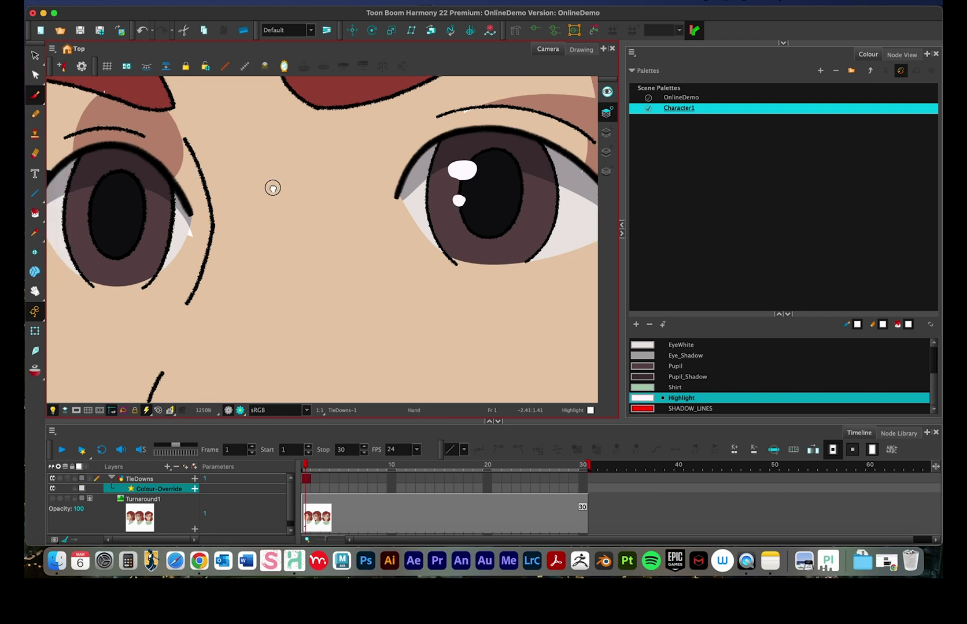
{"action": "mouse_move", "coordinate": [208, 192]}
{"action": "left_mouse_down"}
{"action": "mouse_move", "coordinate": [195, 192]}
{"action": "mouse_move", "coordinate": [210, 182]}
{"action": "mouse_move", "coordinate": [194, 185]}
{"action": "left_mouse_up"}
{"action": "left_click_drag", "start_coordinate": [201, 223], "coordinate": [212, 194]}
{"action": "left_click_drag", "start_coordinate": [316, 193], "coordinate": [237, 220]}
{"action": "key", "text": "1"}
{"action": "key", "text": "1"}
{"action": "key", "text": "1"}
{"action": "key", "text": "1"}
{"action": "key", "text": "1"}
{"action": "key", "text": "1"}
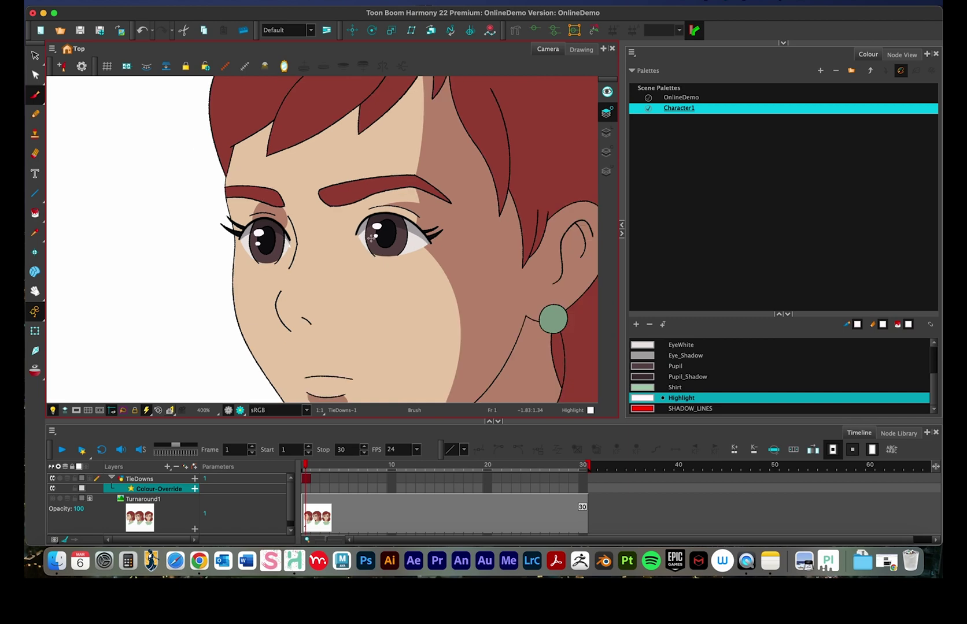
{"action": "scroll", "coordinate": [370, 250], "scroll_direction": "up", "scroll_amount": 3}
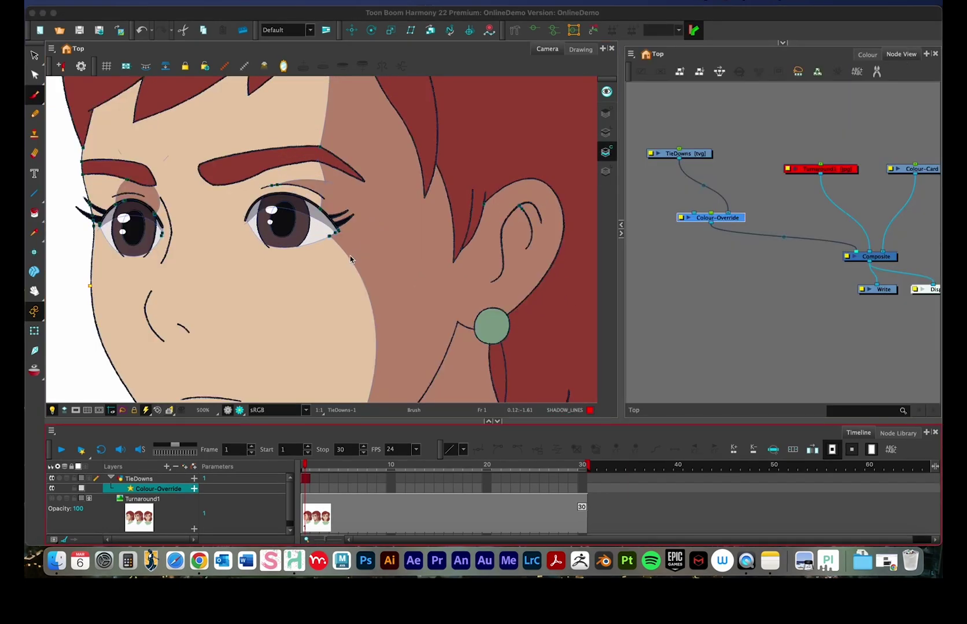
- Toggle the Colour-Override with D and A, then disable its layer in the Timeline
{"action": "left_click_drag", "start_coordinate": [721, 220], "coordinate": [704, 223]}
{"action": "key", "text": "d"}
{"action": "key", "text": "a"}
{"action": "key", "text": "d"}
{"action": "key", "text": "a"}
{"action": "key", "text": "d"}
{"action": "key", "text": "a"}
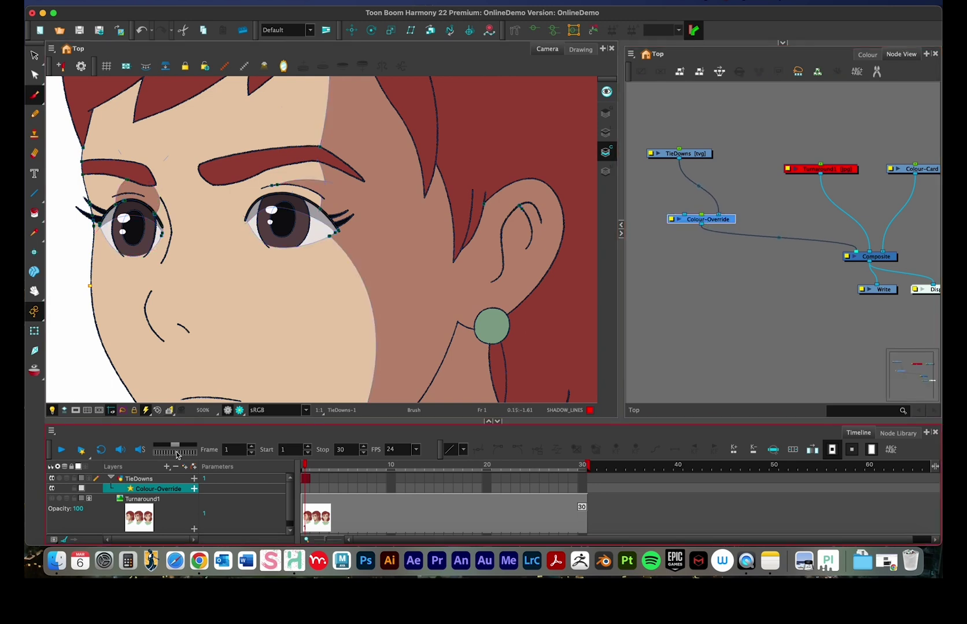
{"action": "left_click", "coordinate": [51, 489]}
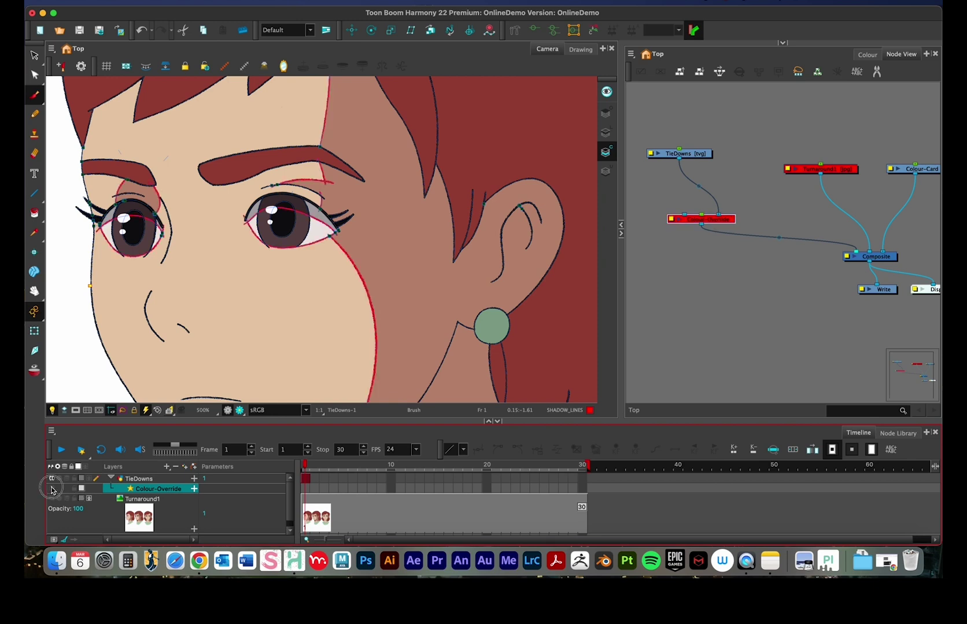
- Disable and re-enable the TieDowns layer for comparison, then expand it to show Colour-Override
{"action": "left_click", "coordinate": [113, 481]}
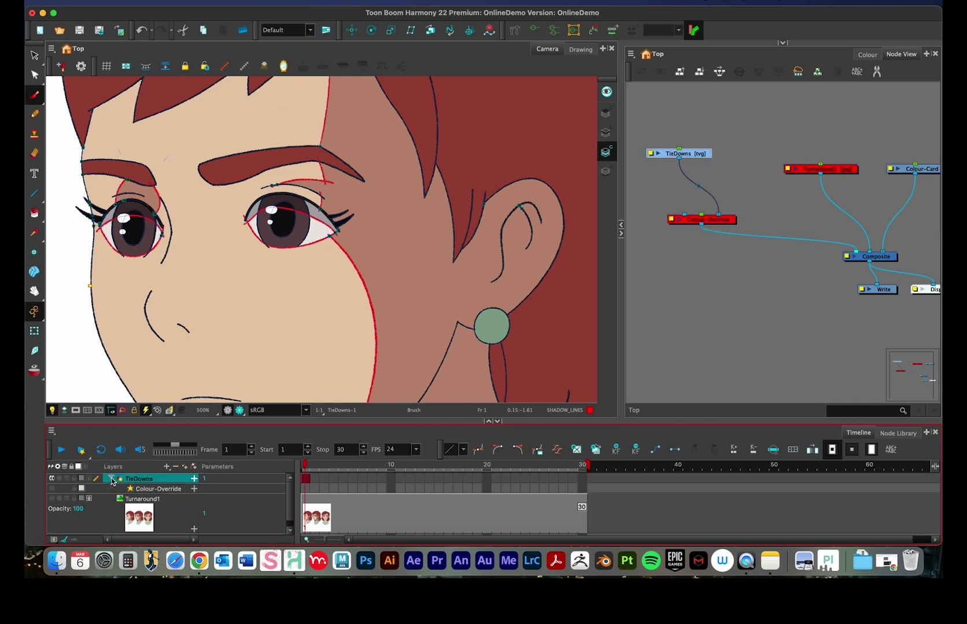
{"action": "left_click", "coordinate": [111, 479]}
{"action": "left_click", "coordinate": [51, 480]}
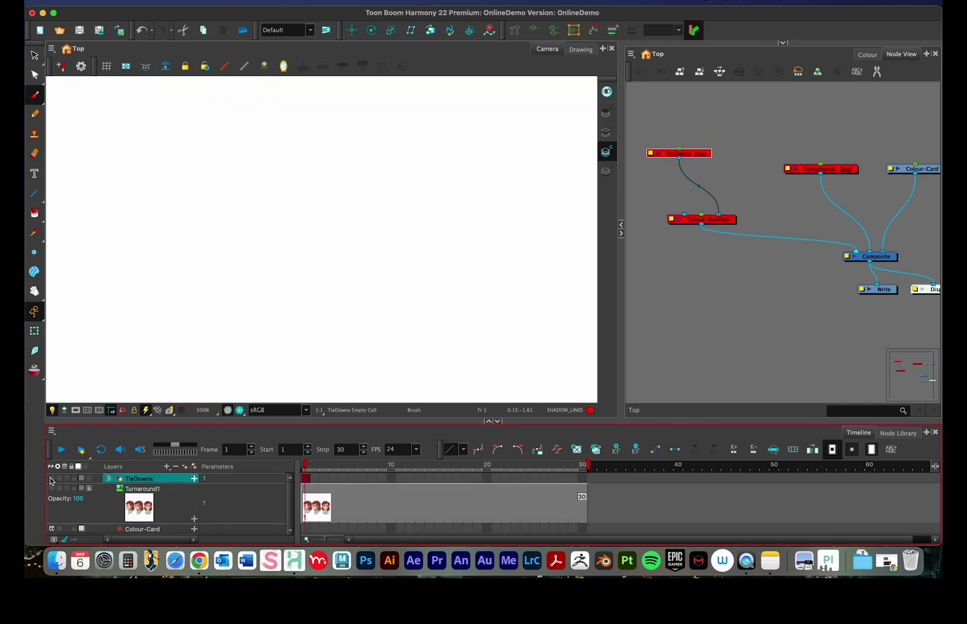
{"action": "left_click", "coordinate": [51, 480]}
{"action": "left_click", "coordinate": [109, 480]}
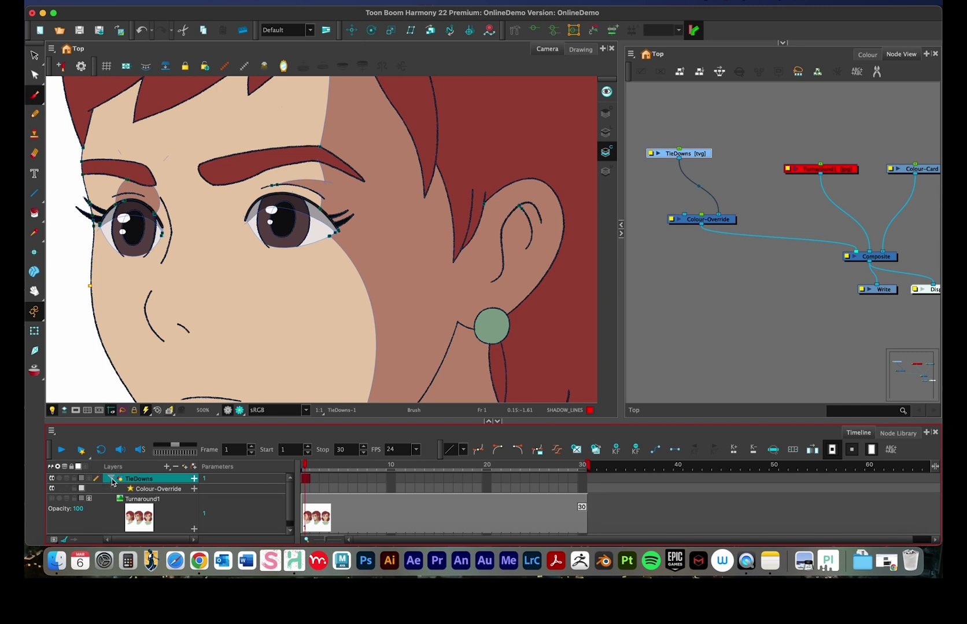
- Toggle the Colour-Override layer's enable checkbox repeatedly, ending with it disabled so SHADOW_LINES show
{"action": "left_click", "coordinate": [52, 489]}
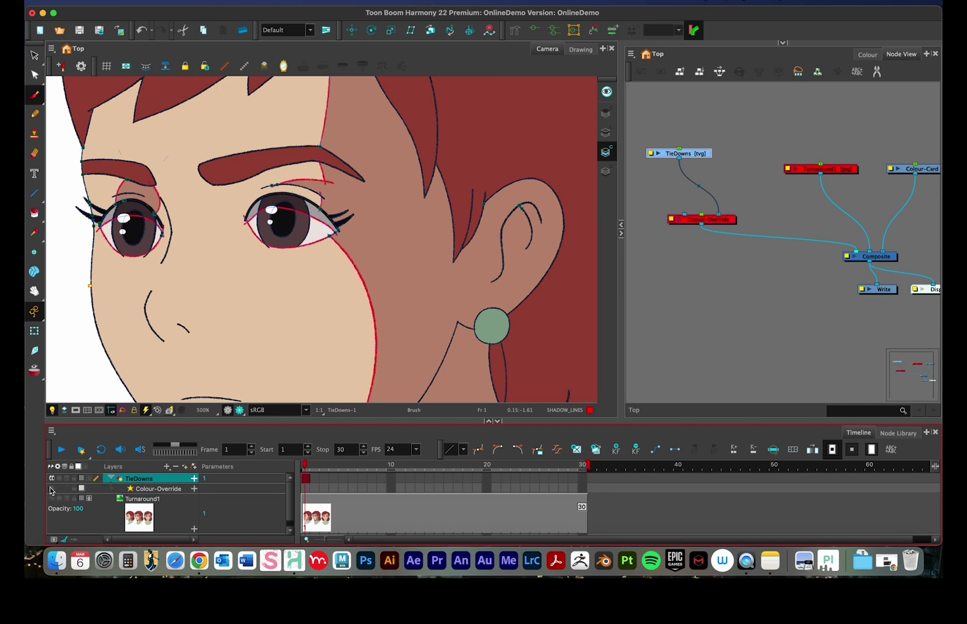
{"action": "left_click", "coordinate": [52, 490]}
{"action": "left_click", "coordinate": [51, 490]}
{"action": "left_click", "coordinate": [51, 489]}
{"action": "left_click", "coordinate": [50, 489]}
{"action": "left_click", "coordinate": [707, 228]}
{"action": "left_click", "coordinate": [146, 440]}
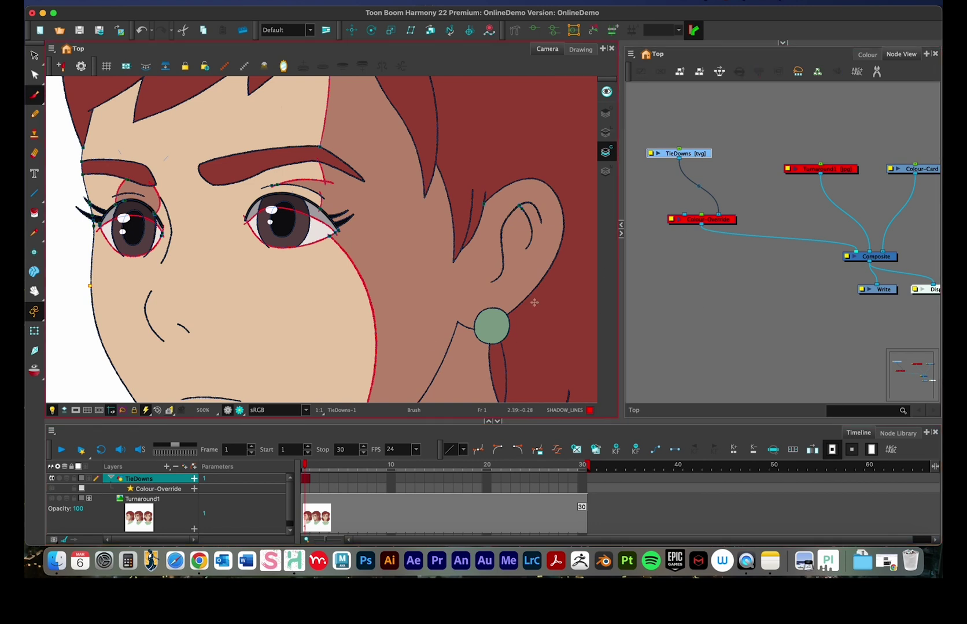
{"action": "left_click", "coordinate": [51, 490]}
{"action": "left_click", "coordinate": [51, 490]}
{"action": "left_click_drag", "start_coordinate": [703, 219], "coordinate": [700, 219]}
{"action": "left_click", "coordinate": [51, 491]}
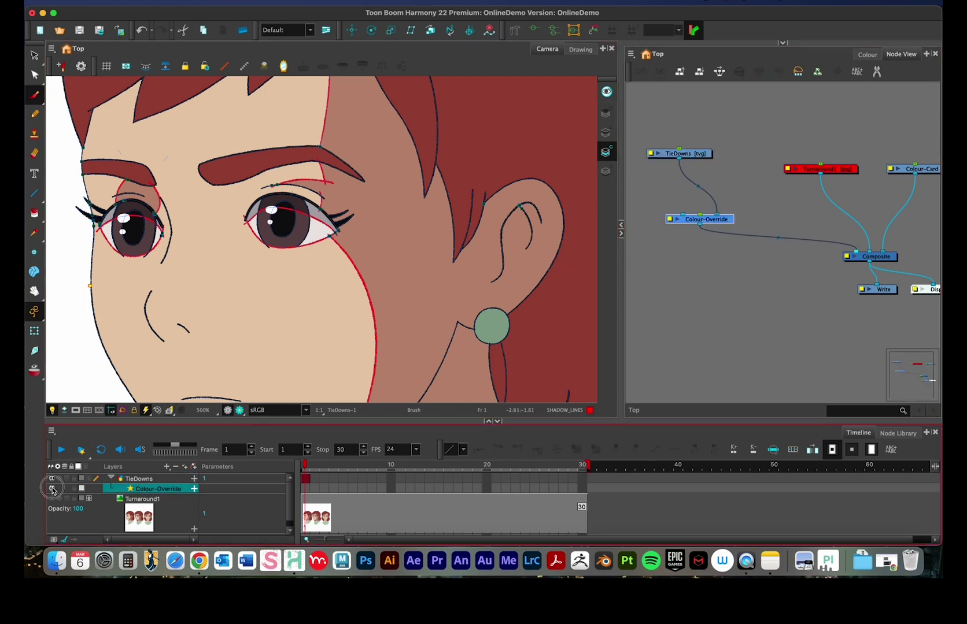